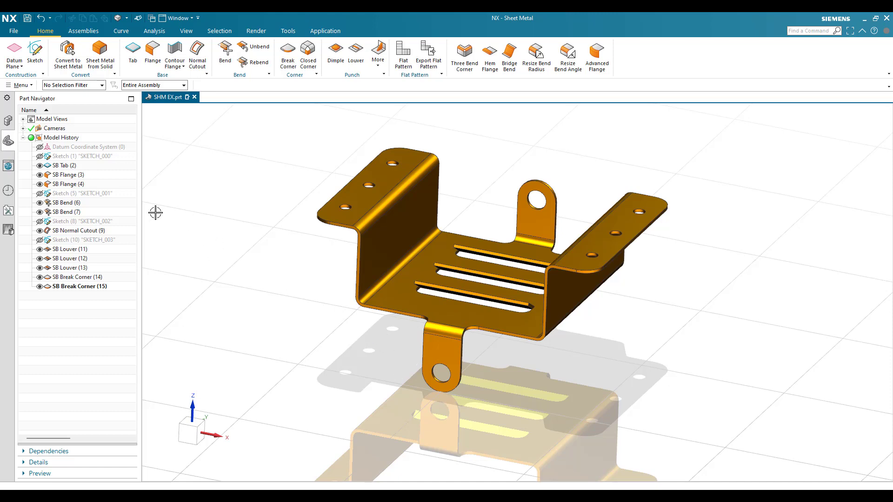
Create a new sheet metal part in millimetres with the file name sheet_metal_model2.prt.
{"action": "left_click", "coordinate": [14, 31]}
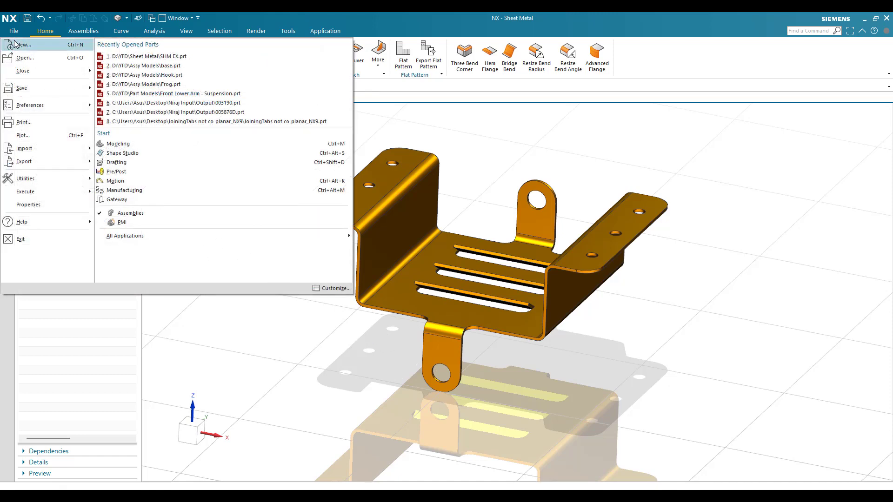
{"action": "key", "text": "Escape"}
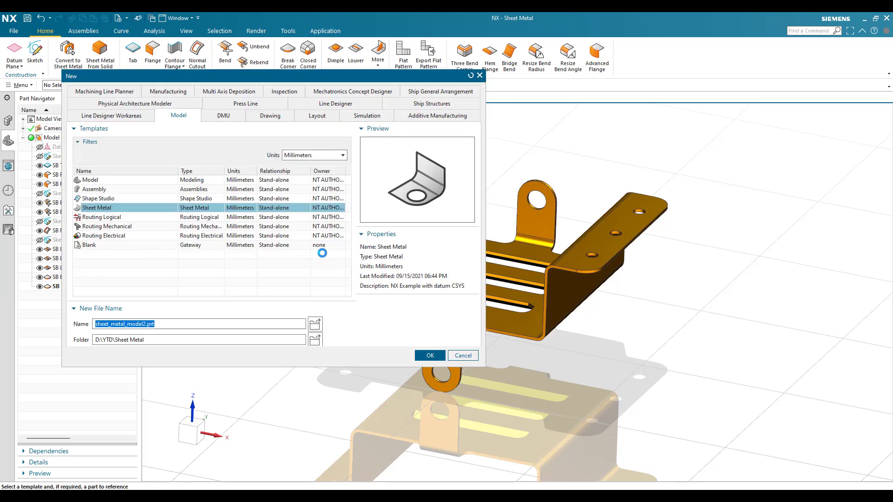
{"action": "left_click", "coordinate": [417, 401]}
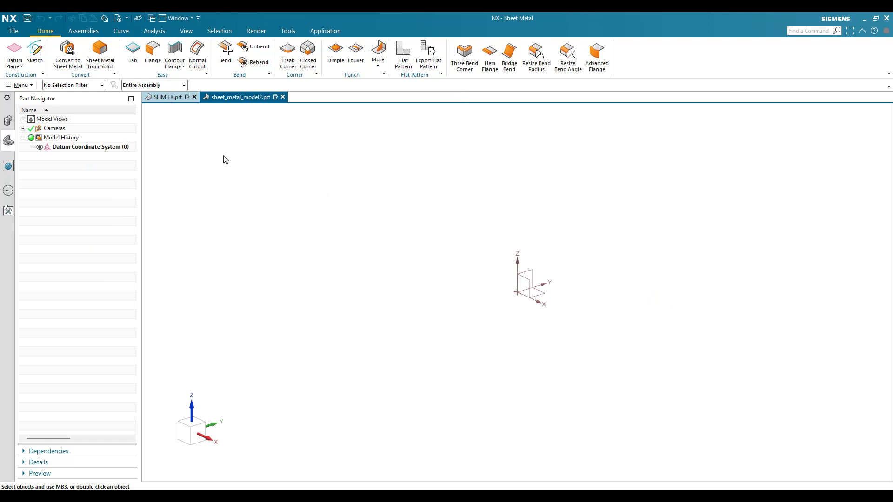
Examine the finished bracket in SHM EX.prt, including its side flanges, louvers, holed tabs and rounded corners.
{"action": "scroll", "coordinate": [561, 300], "scroll_direction": "down", "scroll_amount": 2}
{"action": "scroll", "coordinate": [451, 303], "scroll_direction": "up", "scroll_amount": 3}
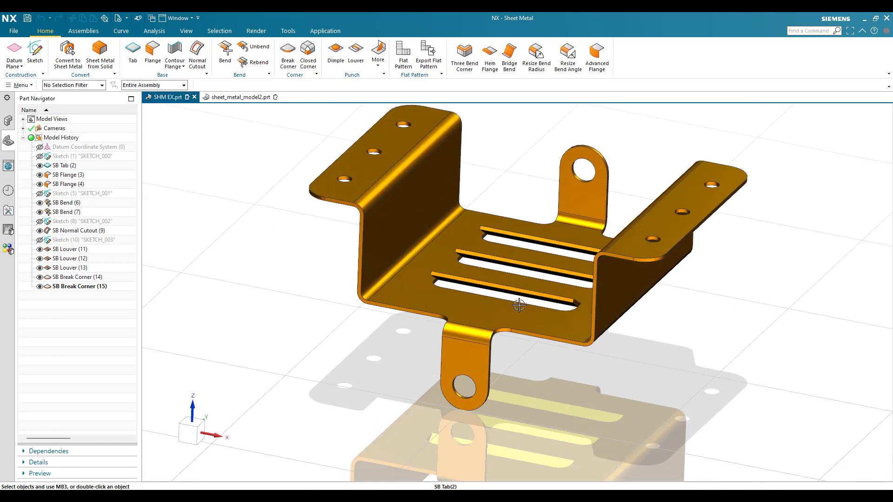
{"action": "scroll", "coordinate": [566, 307], "scroll_direction": "down", "scroll_amount": 3}
{"action": "scroll", "coordinate": [468, 312], "scroll_direction": "up", "scroll_amount": 2}
{"action": "scroll", "coordinate": [469, 313], "scroll_direction": "up", "scroll_amount": 1}
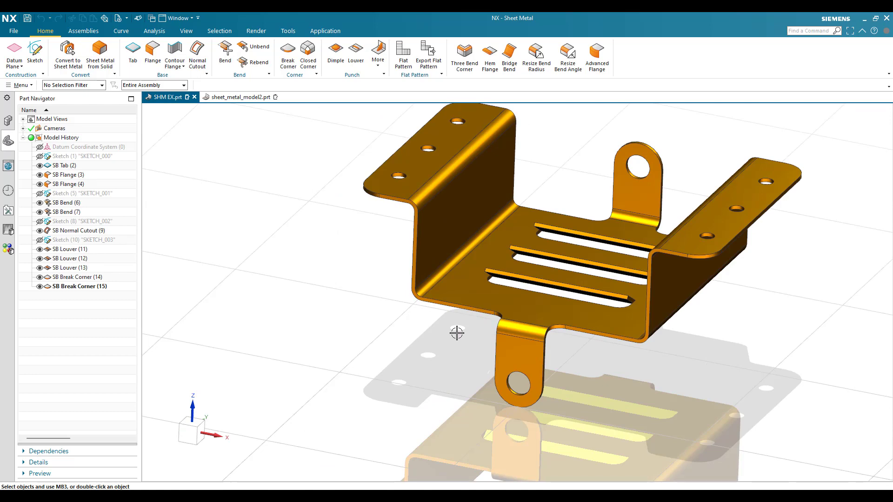
{"action": "scroll", "coordinate": [457, 333], "scroll_direction": "down", "scroll_amount": 1}
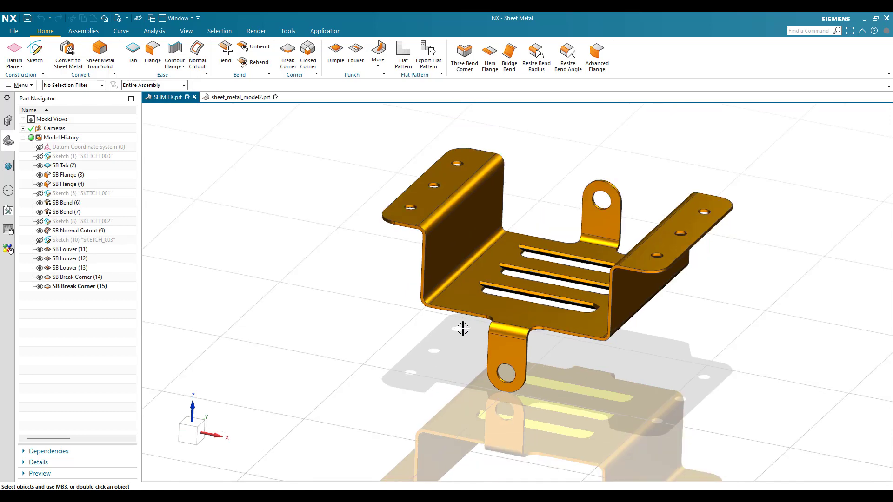
{"action": "scroll", "coordinate": [460, 297], "scroll_direction": "up", "scroll_amount": 3}
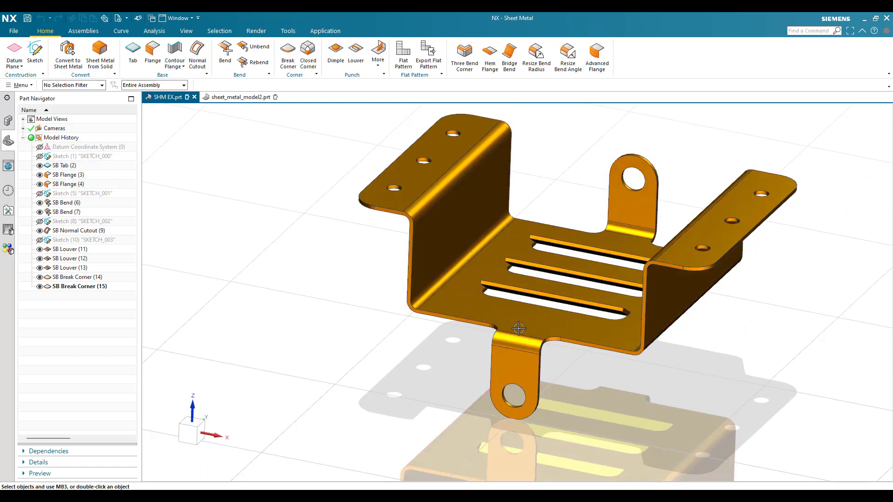
{"action": "scroll", "coordinate": [494, 359], "scroll_direction": "up", "scroll_amount": 1}
{"action": "scroll", "coordinate": [484, 322], "scroll_direction": "down", "scroll_amount": 2}
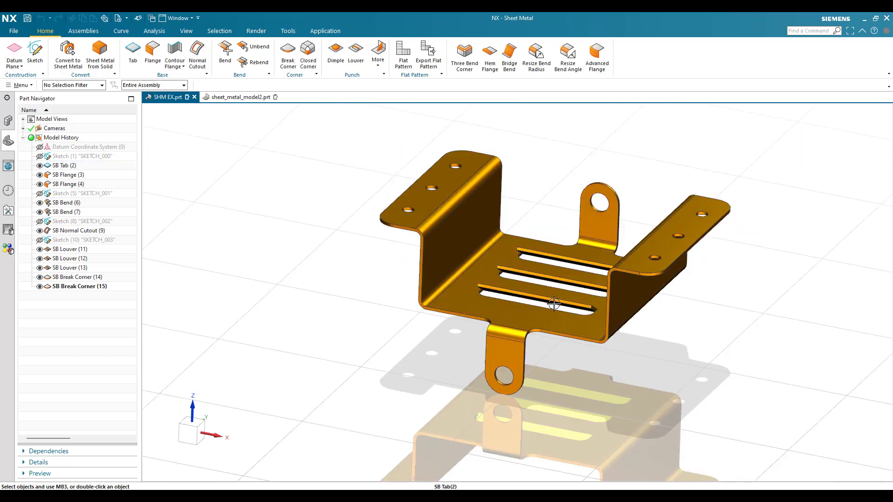
{"action": "scroll", "coordinate": [554, 304], "scroll_direction": "up", "scroll_amount": 2}
{"action": "scroll", "coordinate": [490, 326], "scroll_direction": "up", "scroll_amount": 1}
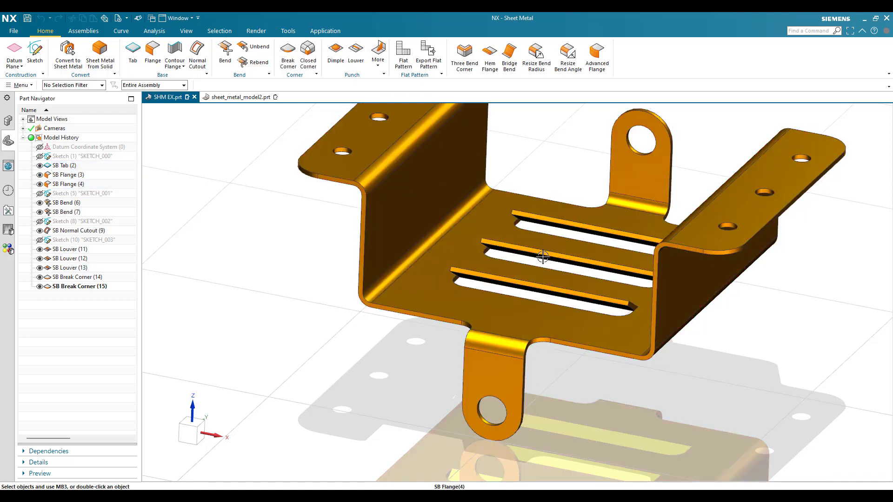
{"action": "scroll", "coordinate": [526, 266], "scroll_direction": "down", "scroll_amount": 2}
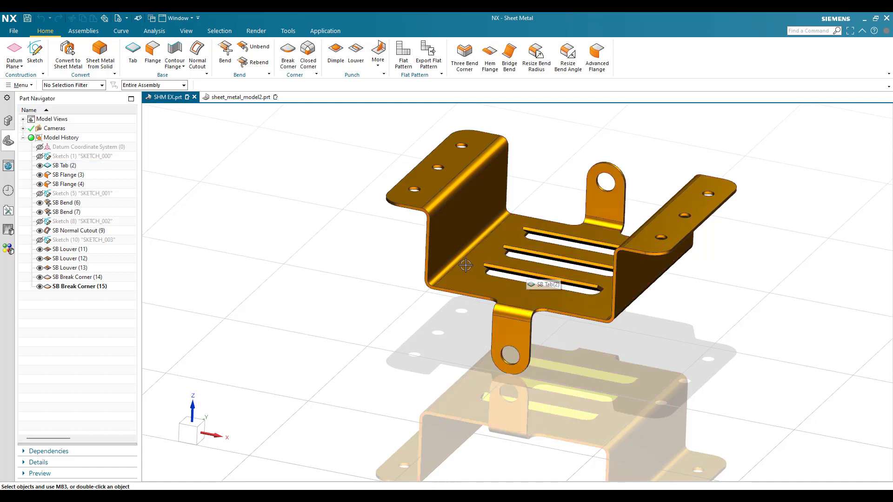
{"action": "scroll", "coordinate": [463, 265], "scroll_direction": "up", "scroll_amount": 1}
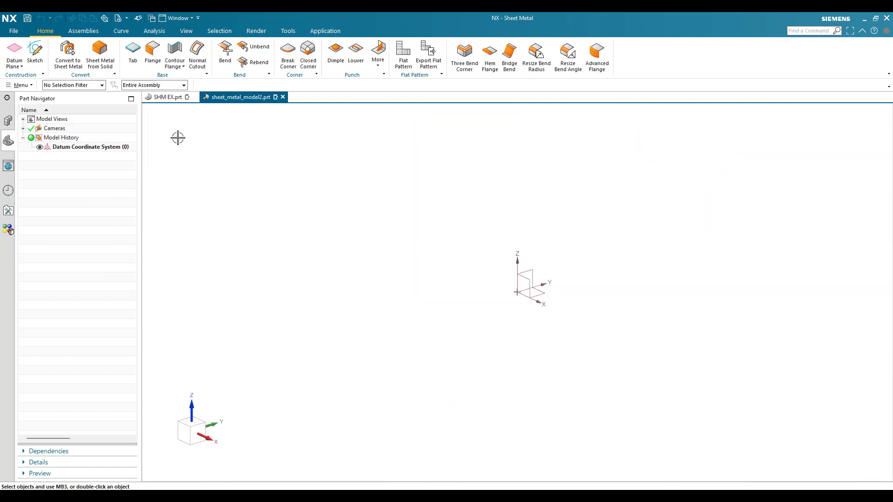
Start a sketch on the XY plane of sheet_metal_model2.prt and draw a two-point rectangle enclosing the origin.
{"action": "left_click", "coordinate": [35, 52]}
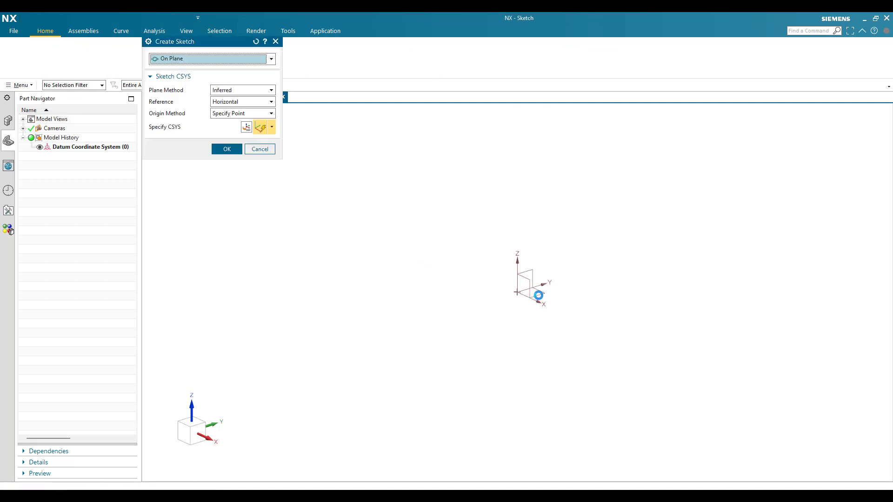
{"action": "middle_click", "coordinate": [498, 309]}
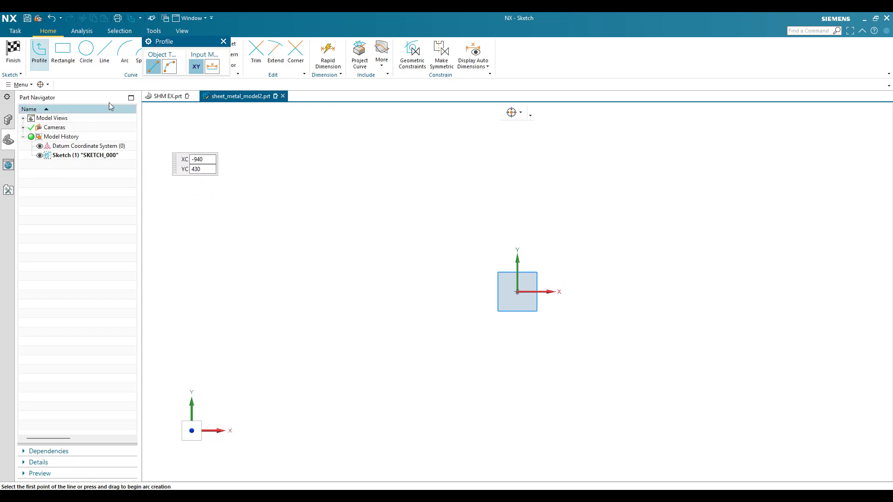
{"action": "left_click", "coordinate": [65, 63]}
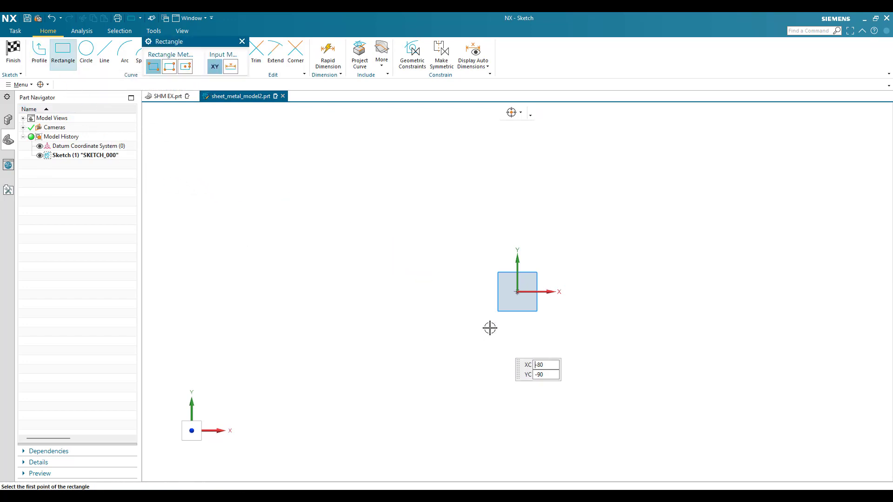
{"action": "left_click", "coordinate": [446, 255]}
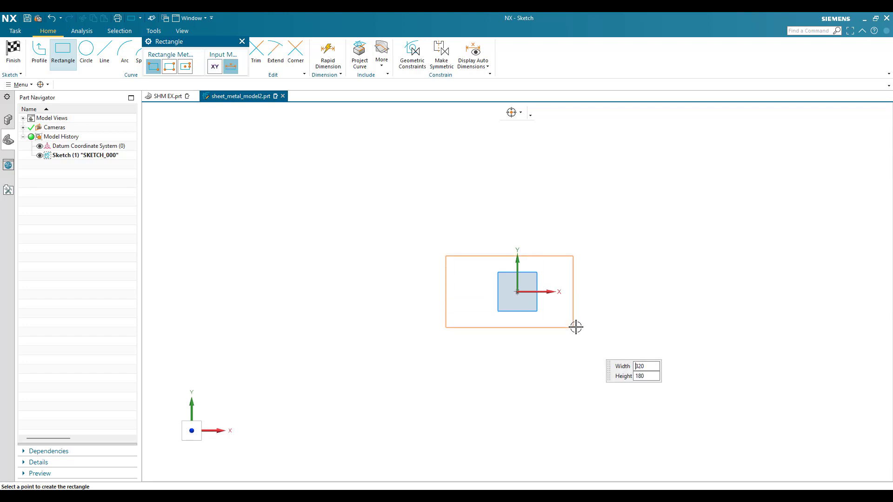
{"action": "left_click", "coordinate": [600, 339]}
{"action": "key", "text": "Escape"}
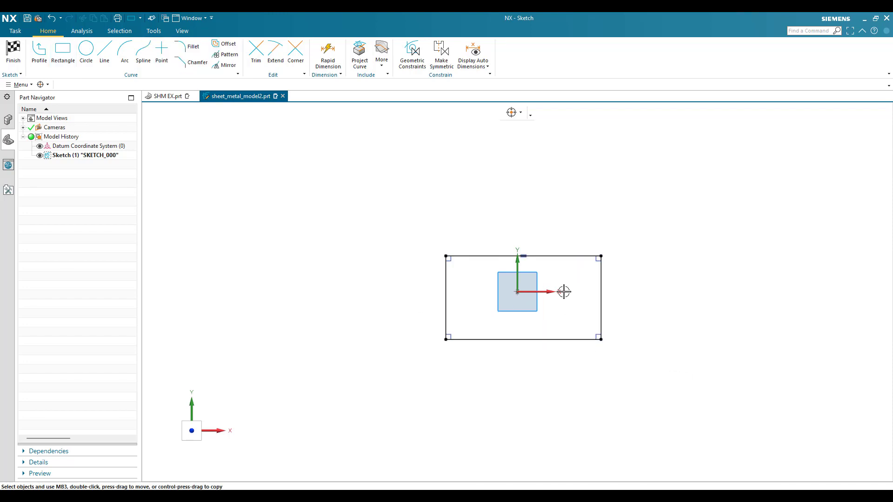
Make the rectangle's two vertical sides symmetric about the sketch's Y axis.
{"action": "left_click", "coordinate": [441, 55]}
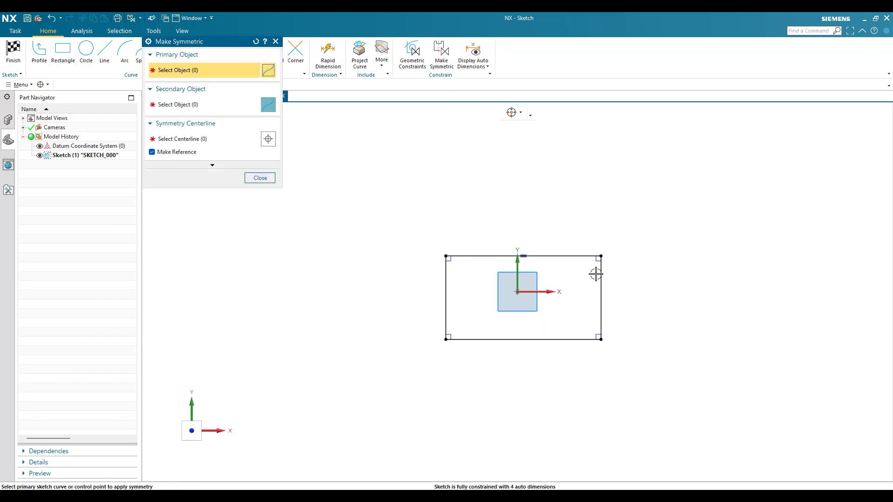
{"action": "left_click", "coordinate": [600, 274]}
{"action": "left_click", "coordinate": [446, 268]}
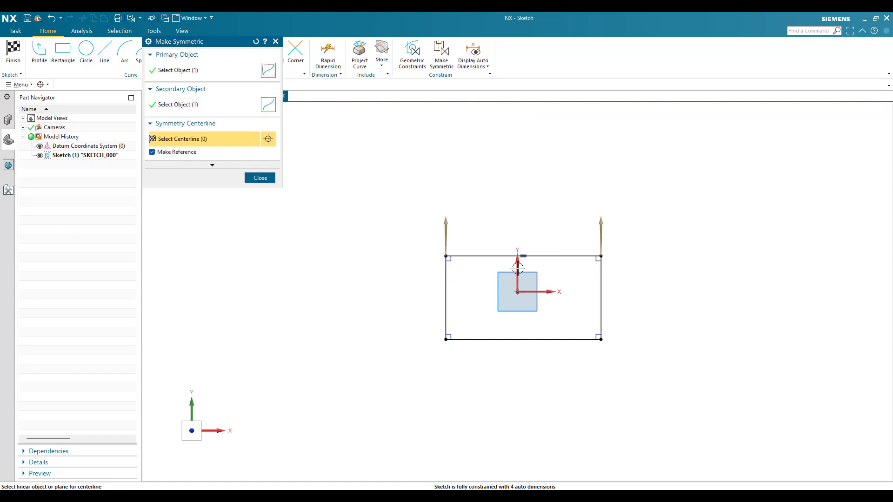
{"action": "left_click", "coordinate": [517, 268]}
Make the rectangle's upper and lower edges symmetric about the sketch's X axis.
{"action": "left_click", "coordinate": [477, 254]}
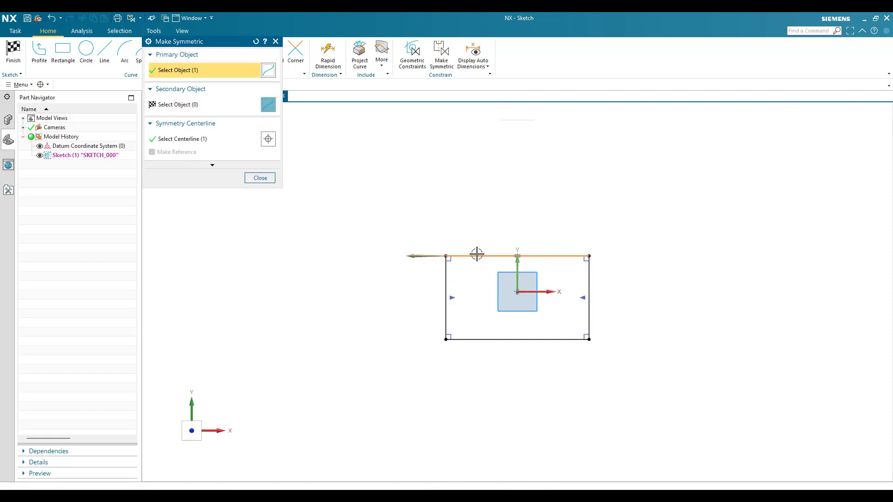
{"action": "left_click", "coordinate": [260, 54]}
{"action": "left_click", "coordinate": [255, 41]}
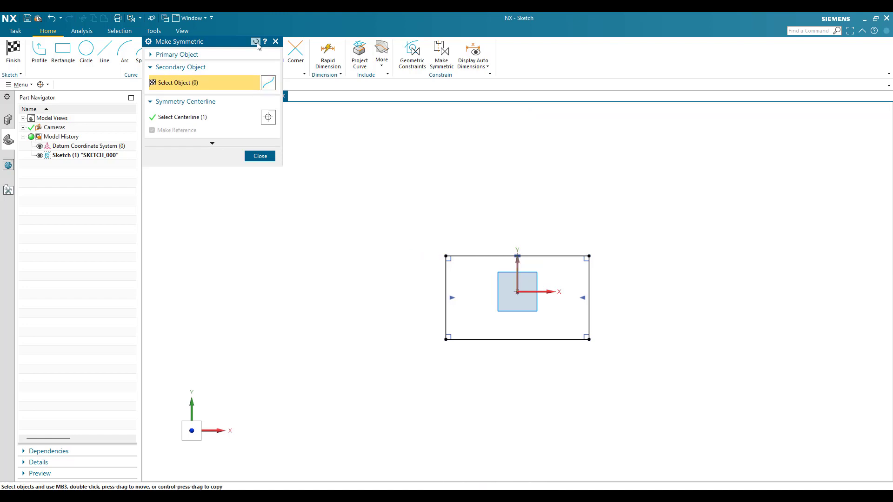
{"action": "left_click", "coordinate": [464, 257]}
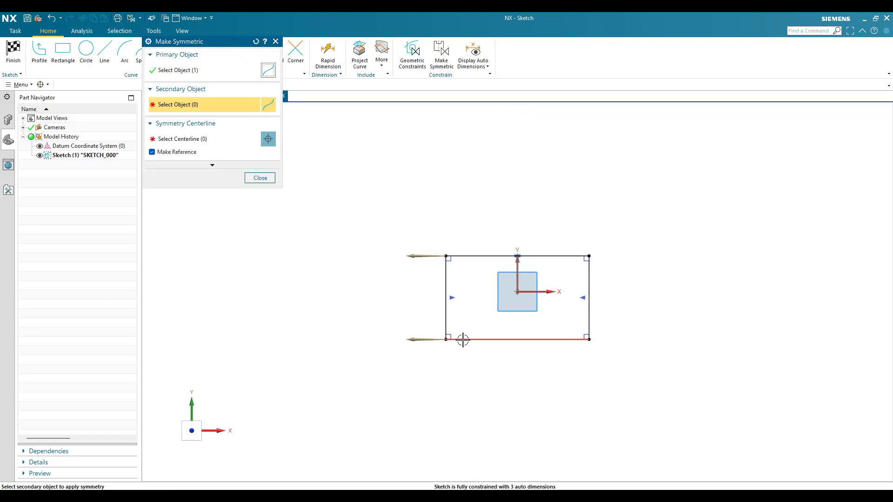
{"action": "left_click", "coordinate": [462, 339]}
{"action": "left_click", "coordinate": [524, 293]}
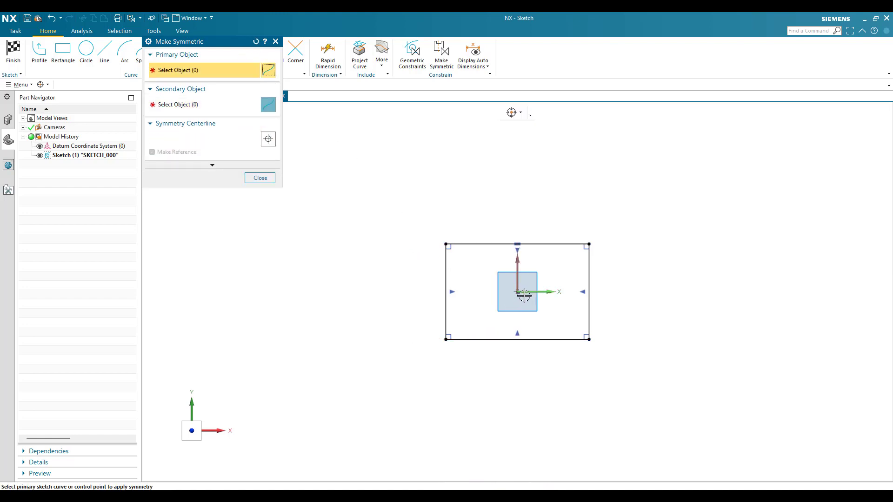
{"action": "left_click", "coordinate": [260, 177]}
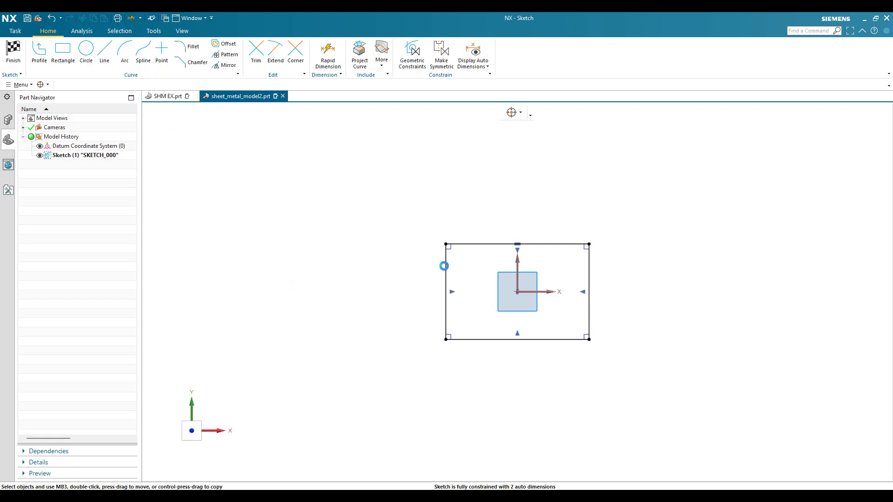
Dimension the rectangle as 100 mm high and 100 mm wide.
{"action": "left_click", "coordinate": [444, 266]}
{"action": "key", "text": "d"}
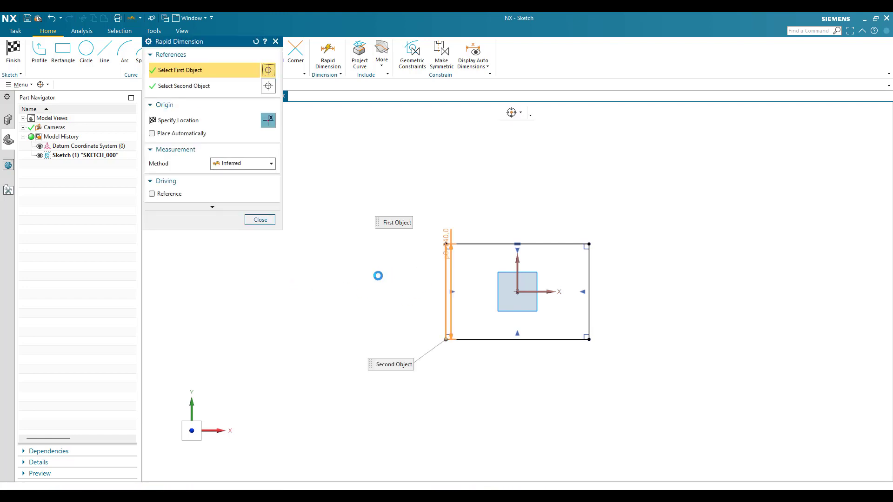
{"action": "left_click", "coordinate": [379, 276]}
{"action": "type", "text": "100"}
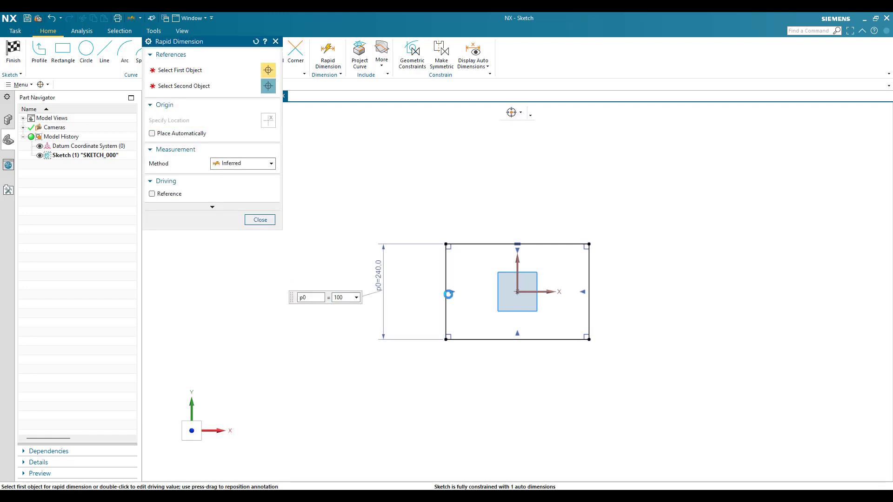
{"action": "key", "text": "Return"}
{"action": "left_click", "coordinate": [498, 271]}
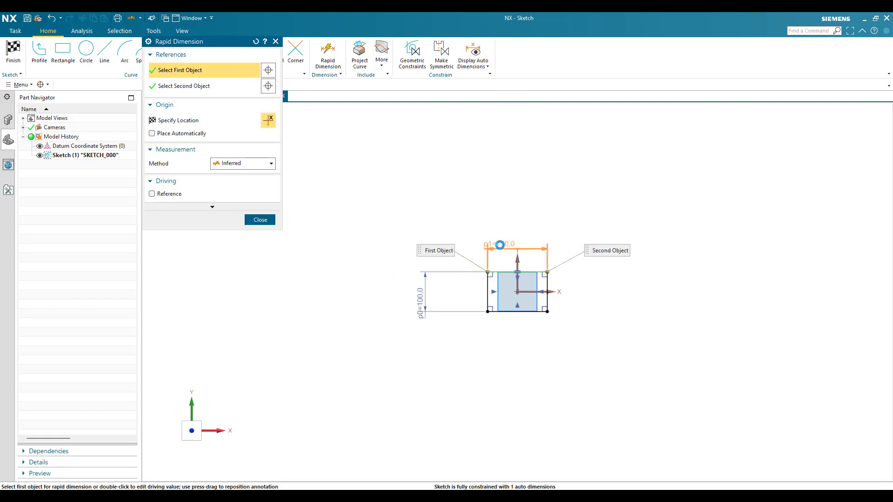
{"action": "left_click", "coordinate": [500, 245]}
{"action": "type", "text": "100"}
{"action": "key", "text": "Return"}
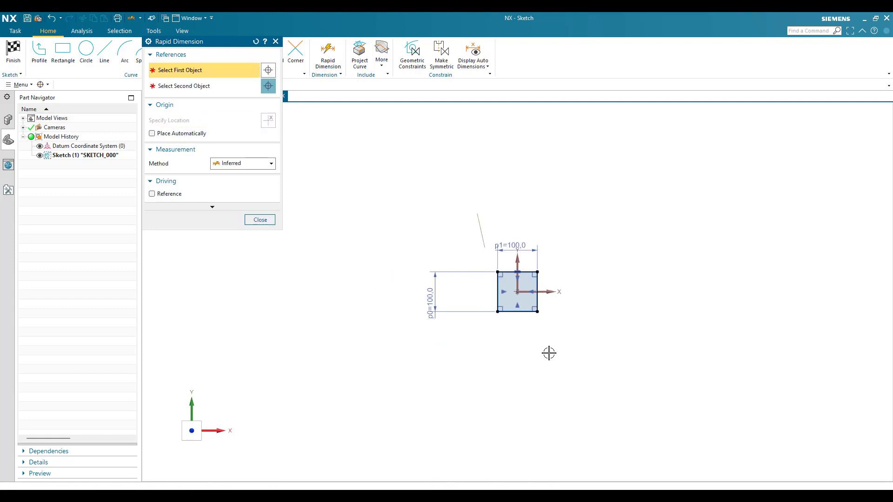
{"action": "key", "text": "Escape"}
Draw two parallel vertical lines about 24 mm long upward from the rectangle's upper edge, one on each side of the Y axis.
{"action": "scroll", "coordinate": [532, 358], "scroll_direction": "up", "scroll_amount": 3}
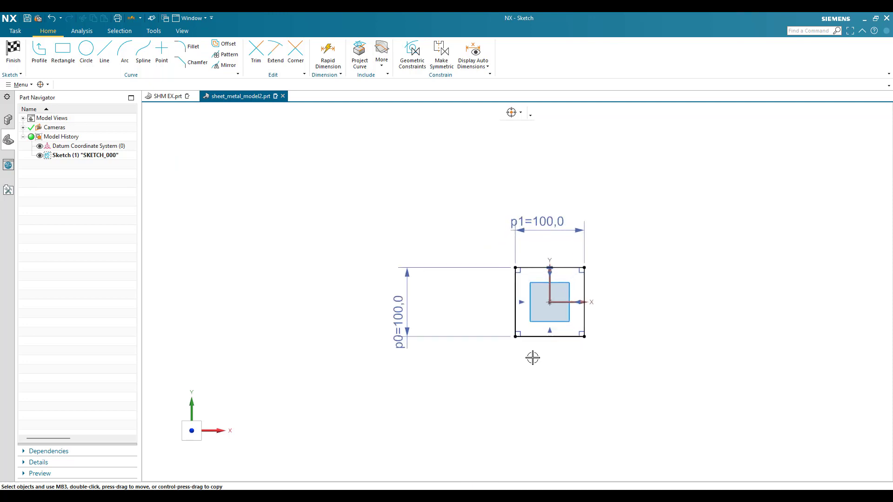
{"action": "scroll", "coordinate": [532, 358], "scroll_direction": "up", "scroll_amount": 4}
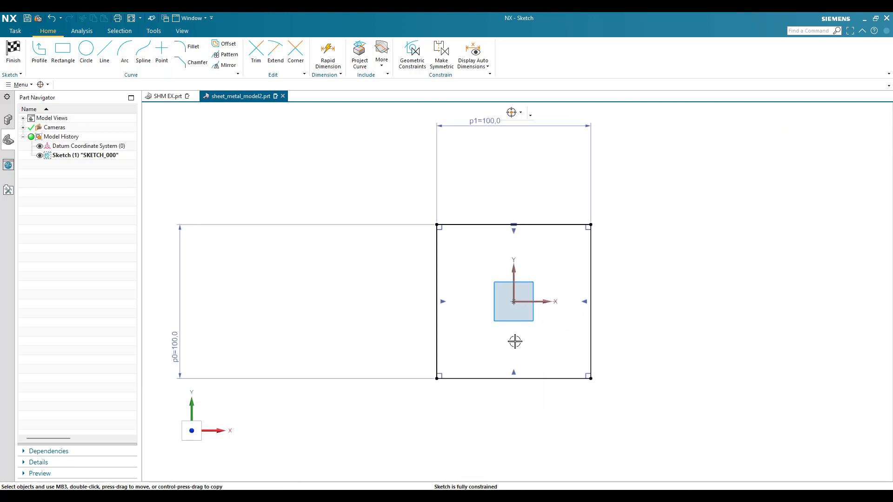
{"action": "scroll", "coordinate": [493, 327], "scroll_direction": "down", "scroll_amount": 1}
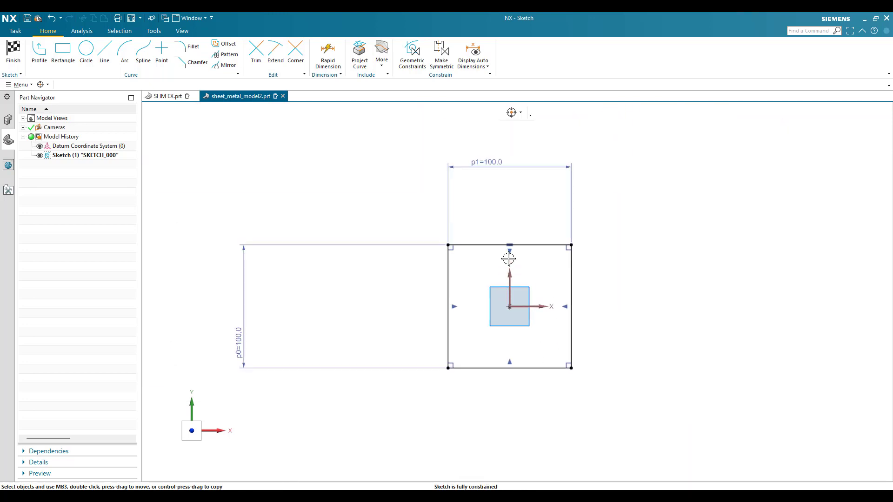
{"action": "scroll", "coordinate": [508, 233], "scroll_direction": "up", "scroll_amount": 2}
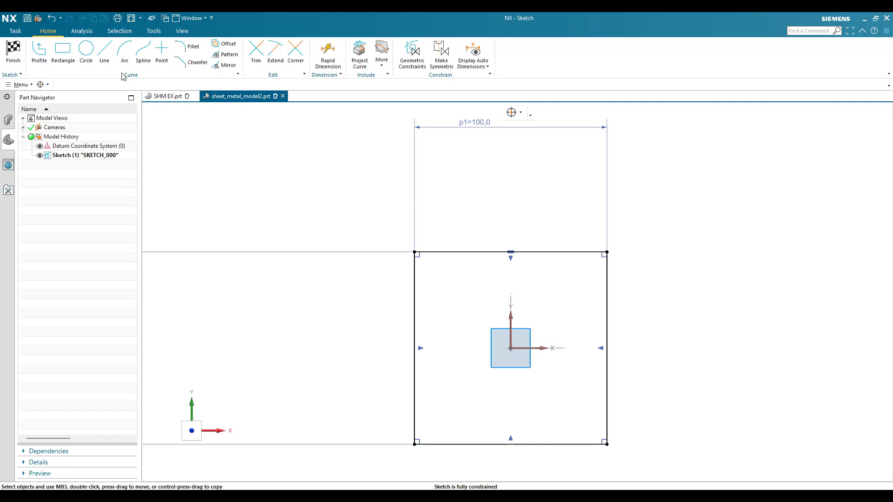
{"action": "left_click", "coordinate": [104, 54]}
{"action": "scroll", "coordinate": [490, 249], "scroll_direction": "up", "scroll_amount": 1}
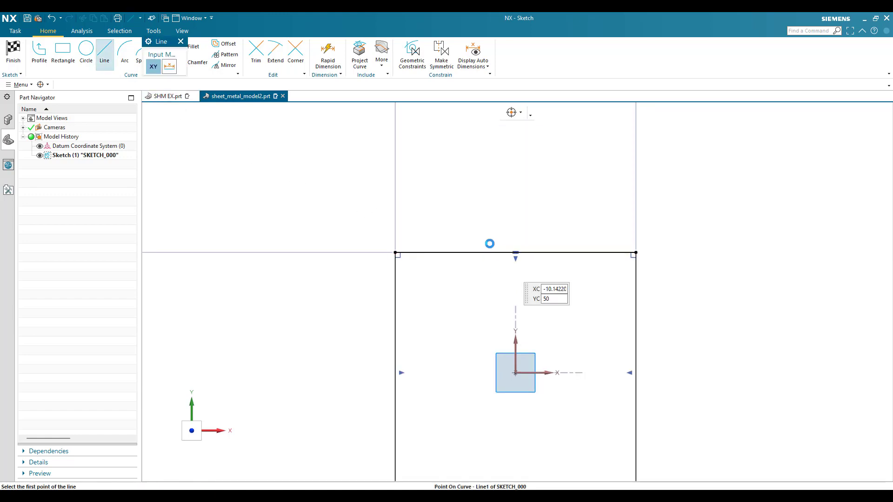
{"action": "left_click", "coordinate": [491, 251]}
{"action": "left_click", "coordinate": [491, 195]}
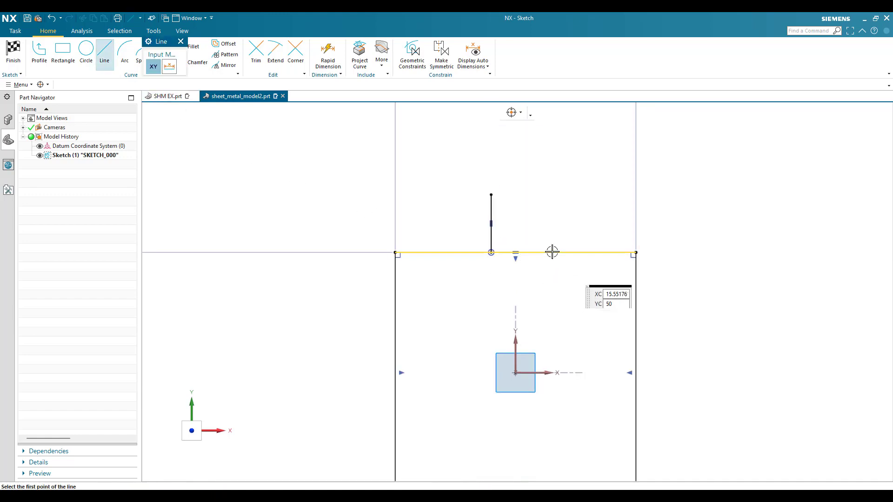
{"action": "left_click", "coordinate": [552, 252]}
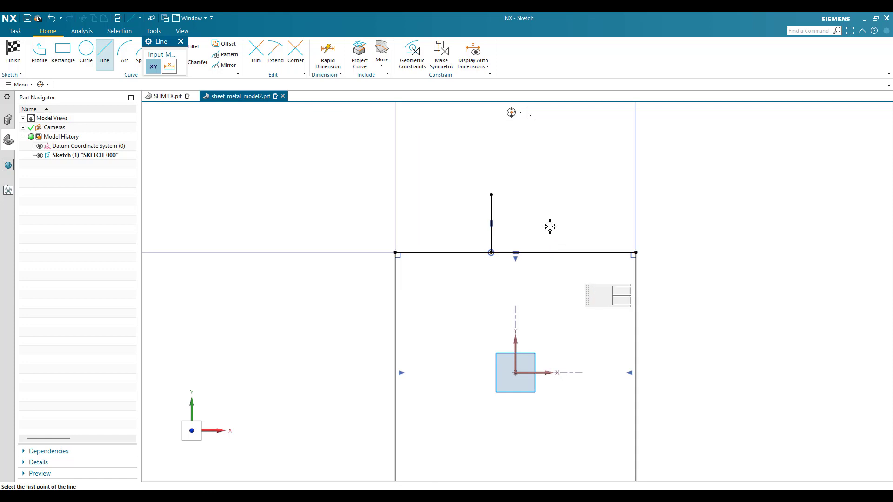
{"action": "left_click", "coordinate": [552, 195]}
{"action": "left_click", "coordinate": [104, 53]}
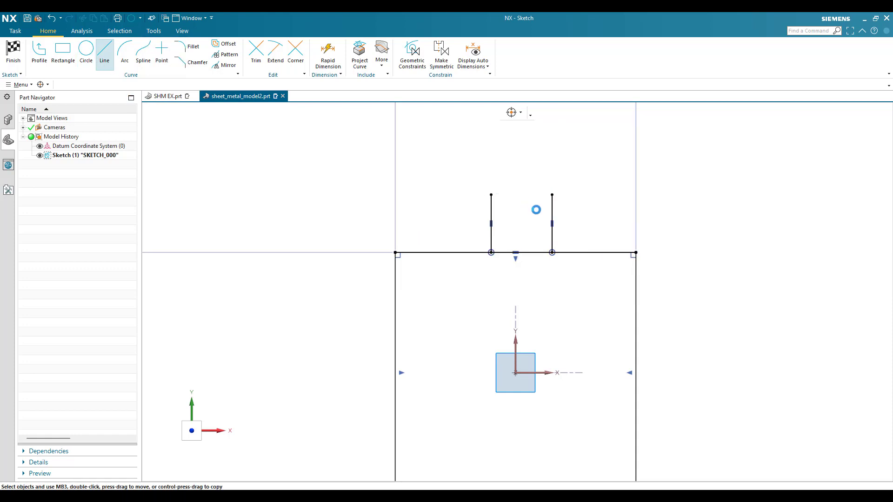
Draw a circle about 22 mm in diameter between the two vertical lines, passing through the left line's upper endpoint.
{"action": "key", "text": "o"}
{"action": "left_click", "coordinate": [517, 192]}
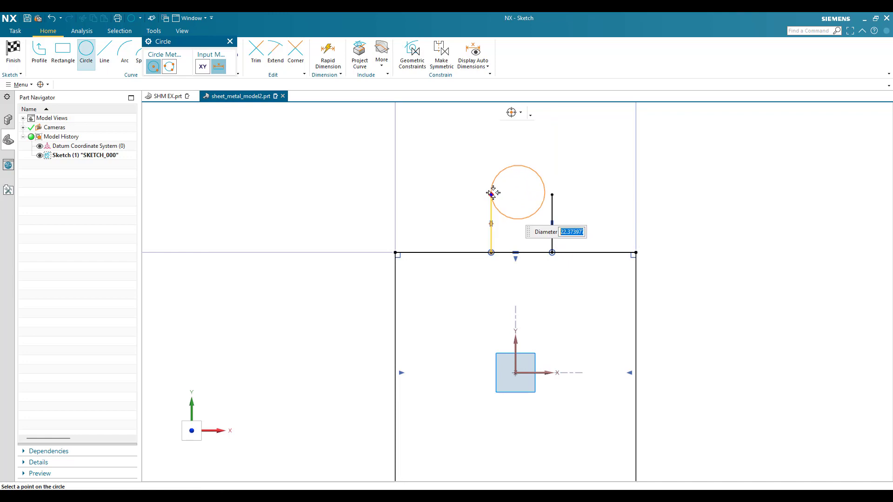
{"action": "left_click", "coordinate": [492, 193]}
{"action": "key", "text": "Escape"}
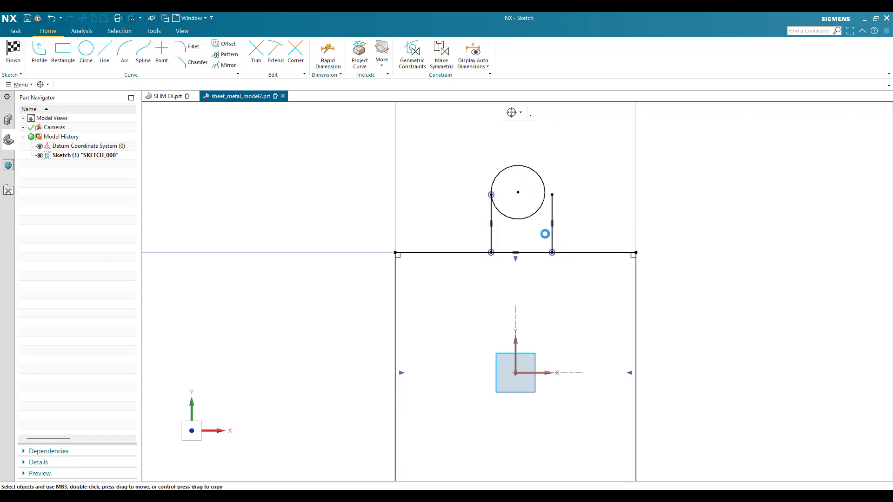
Apply tangent constraints between the circle and each of the two short vertical lines.
{"action": "key", "text": "c"}
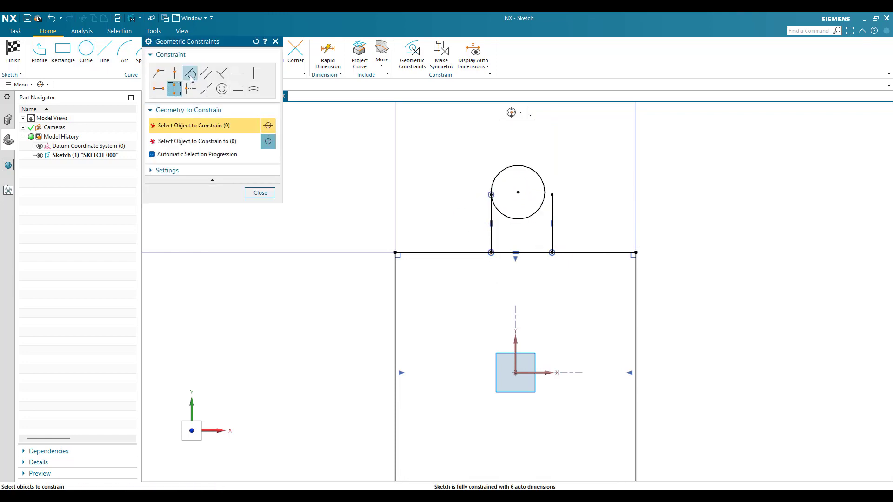
{"action": "left_click", "coordinate": [491, 216]}
{"action": "left_click", "coordinate": [497, 208]}
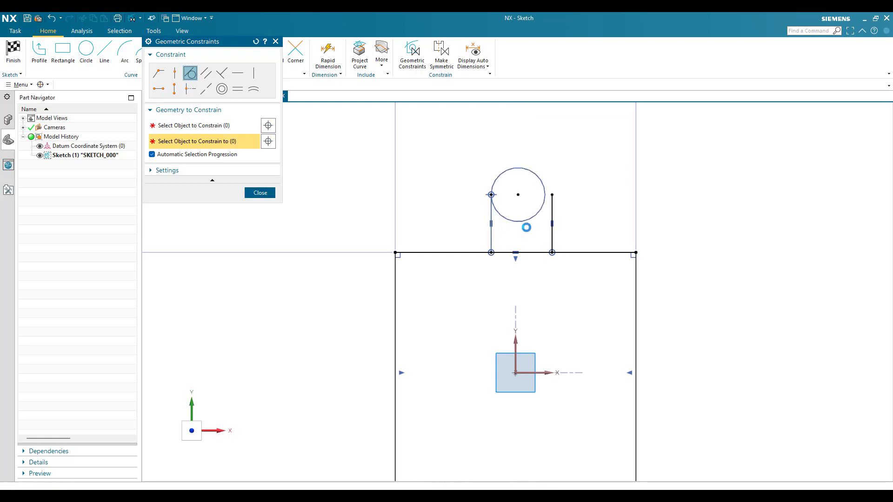
{"action": "left_click", "coordinate": [541, 204]}
{"action": "left_click", "coordinate": [553, 211]}
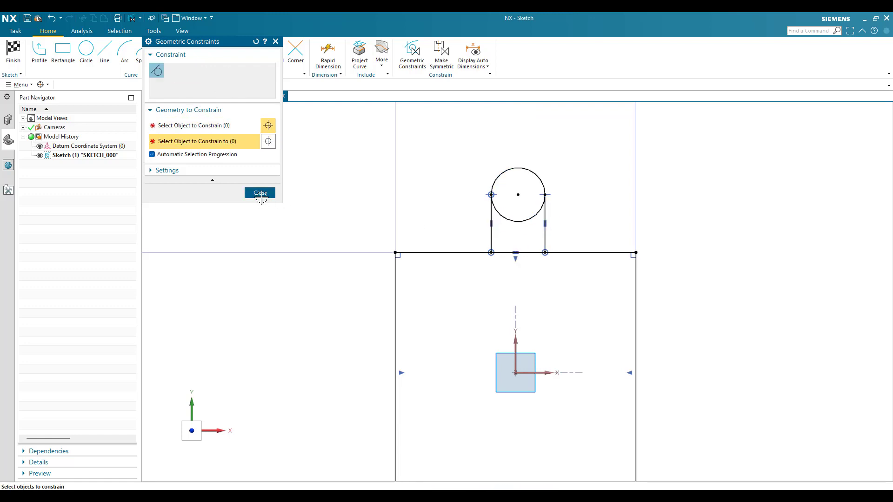
{"action": "left_click", "coordinate": [261, 193]}
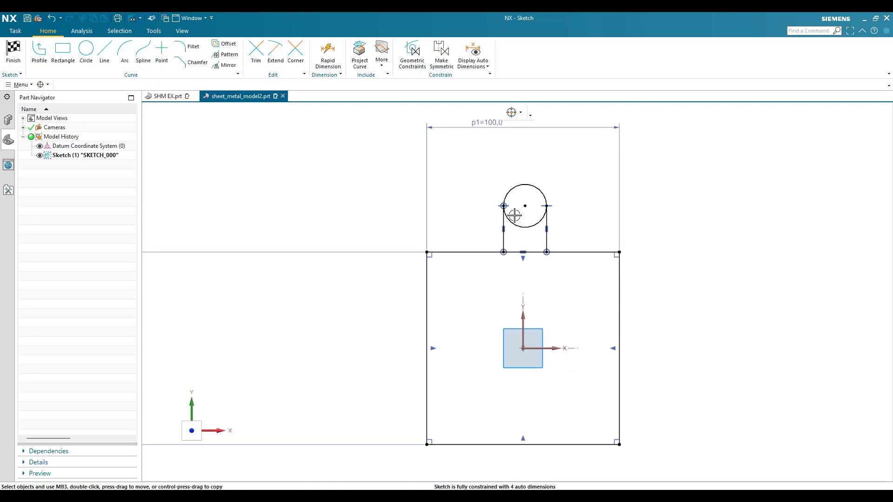
Constrain the circle's center point to lie on the sketch's Y axis with a Point on Curve constraint.
{"action": "scroll", "coordinate": [513, 214], "scroll_direction": "up", "scroll_amount": 3}
{"action": "scroll", "coordinate": [532, 203], "scroll_direction": "down", "scroll_amount": 2}
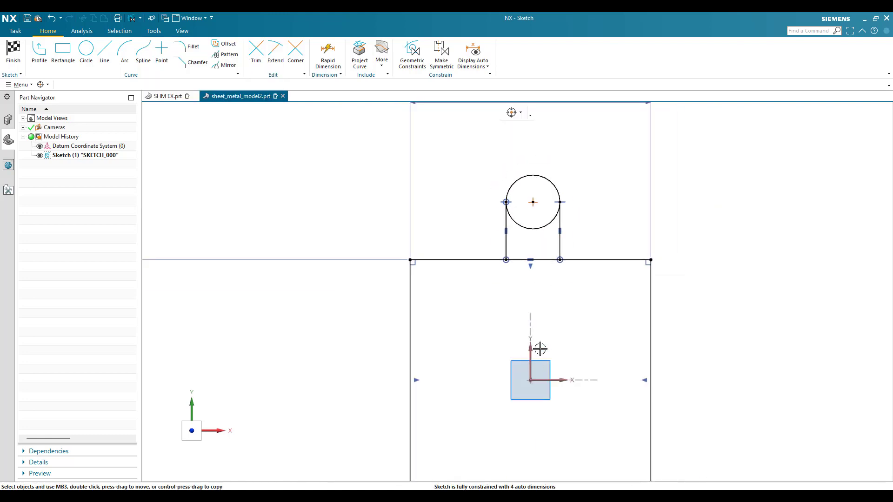
{"action": "key", "text": "c"}
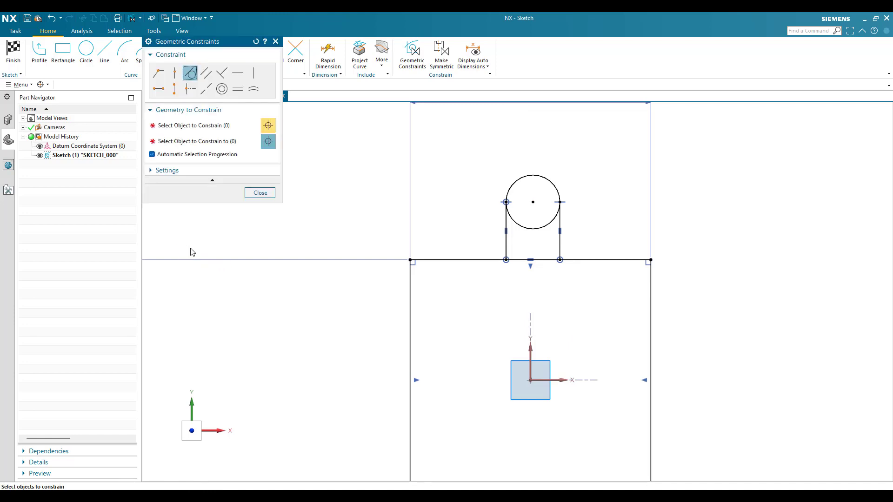
{"action": "left_click", "coordinate": [175, 74]}
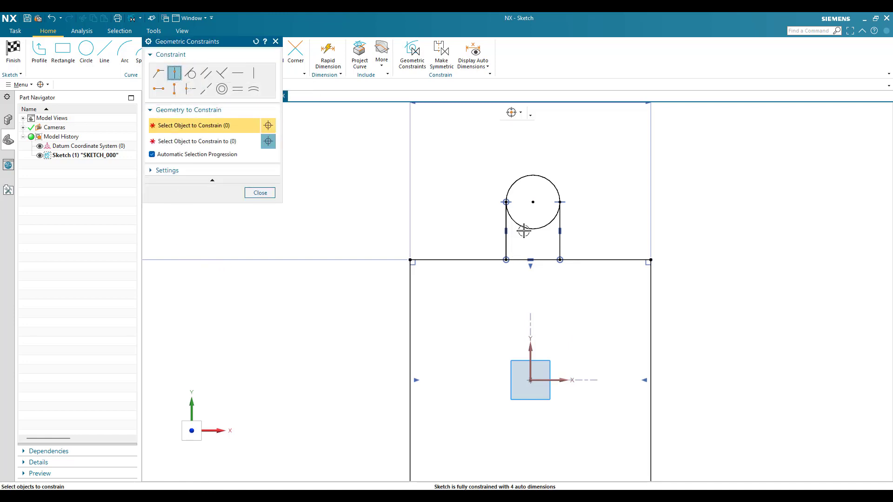
{"action": "left_click", "coordinate": [529, 202]}
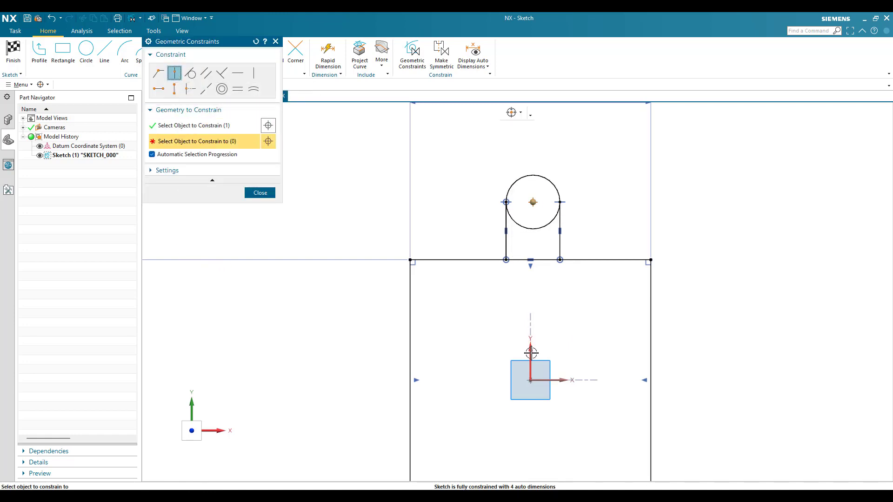
{"action": "left_click", "coordinate": [530, 367]}
{"action": "left_click", "coordinate": [261, 192]}
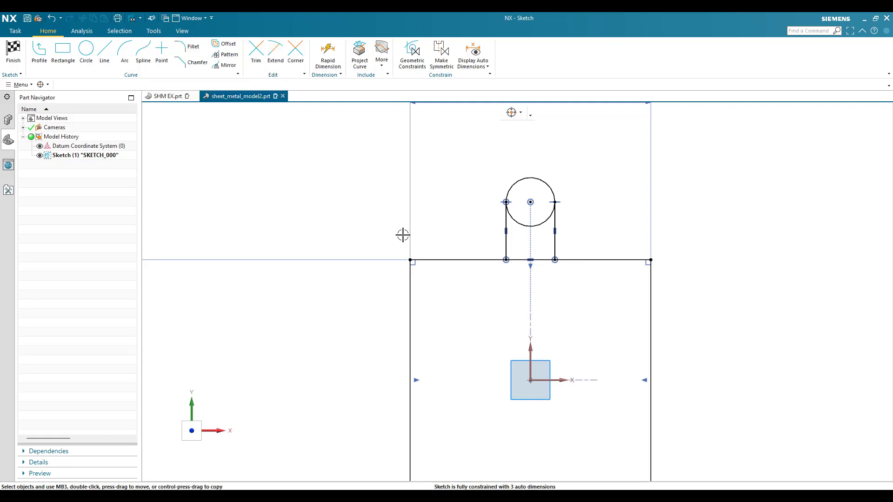
Dimension the circle's diameter as 20 mm.
{"action": "scroll", "coordinate": [443, 239], "scroll_direction": "down", "scroll_amount": 1}
{"action": "scroll", "coordinate": [506, 242], "scroll_direction": "up", "scroll_amount": 2}
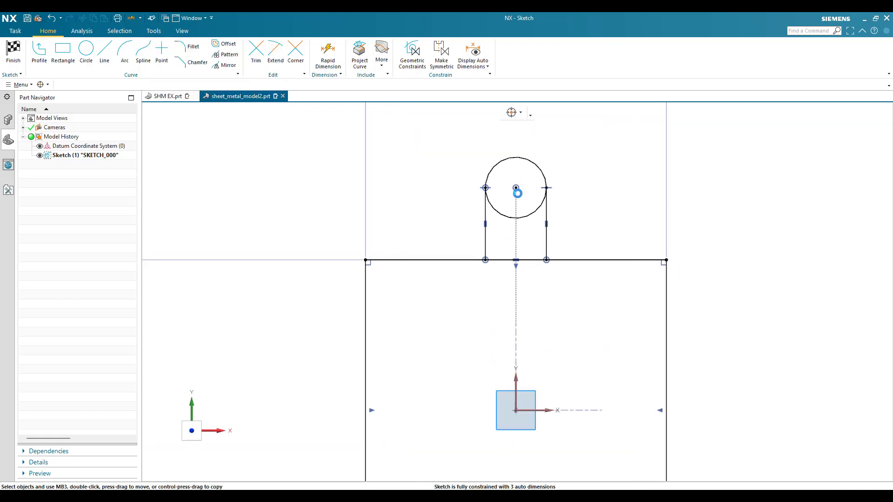
{"action": "key", "text": "d"}
{"action": "left_click", "coordinate": [534, 173]}
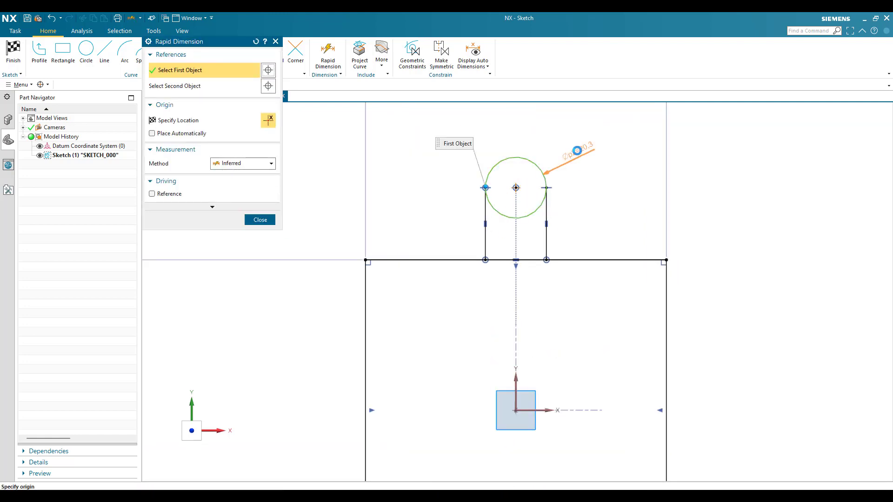
{"action": "left_click", "coordinate": [579, 244]}
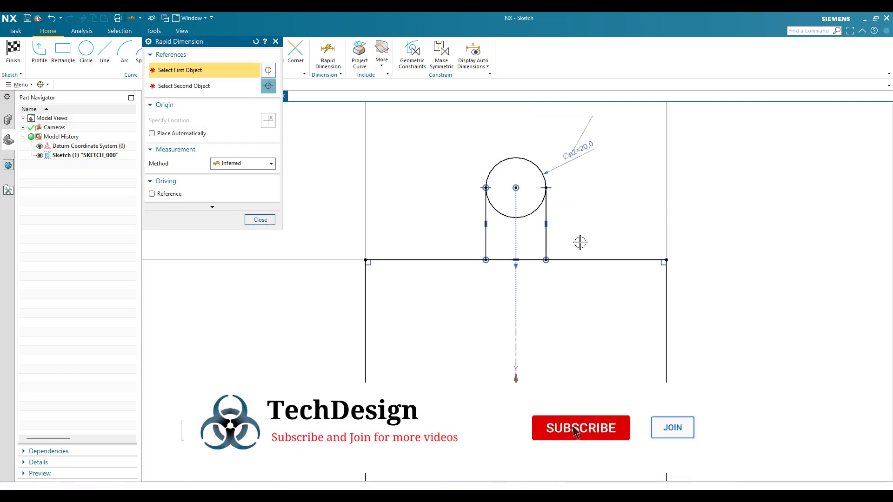
{"action": "key", "text": "Escape"}
Trim away the lower half of the circle between the two vertical lines, leaving a rounded upper end.
{"action": "key", "text": "t"}
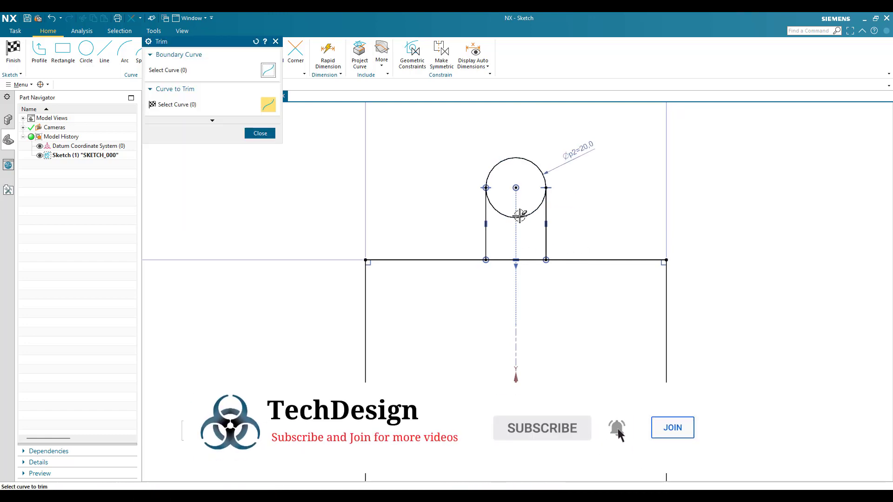
{"action": "left_click", "coordinate": [519, 217]}
{"action": "left_click", "coordinate": [505, 239]}
{"action": "left_click", "coordinate": [260, 133]}
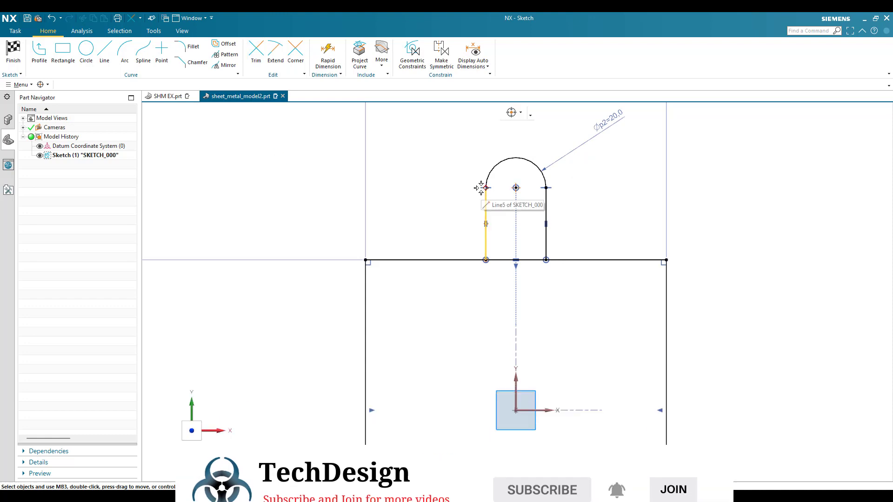
Dimension the right short vertical line's length as 30 mm.
{"action": "scroll", "coordinate": [481, 188], "scroll_direction": "down", "scroll_amount": 1}
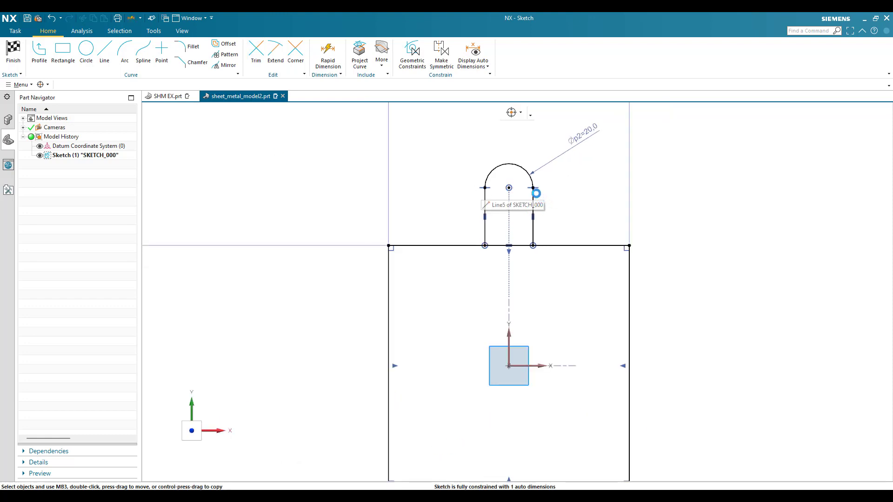
{"action": "key", "text": "d"}
{"action": "left_click", "coordinate": [535, 193]}
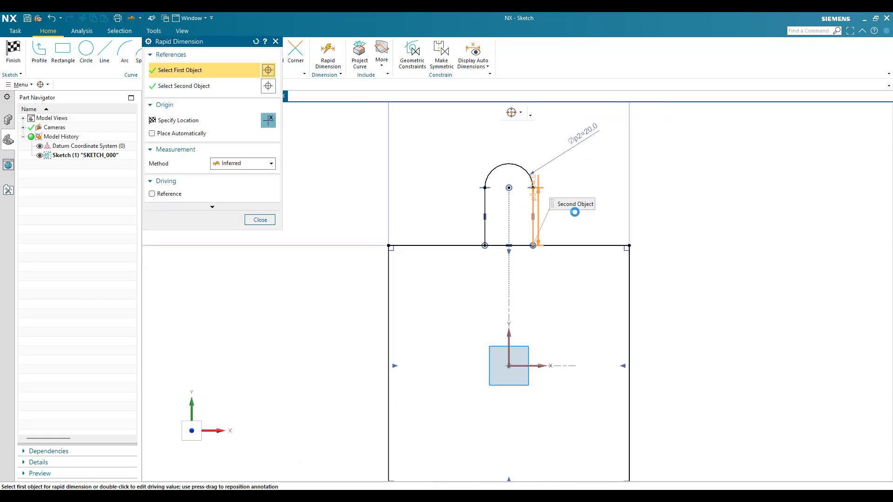
{"action": "left_click", "coordinate": [570, 263]}
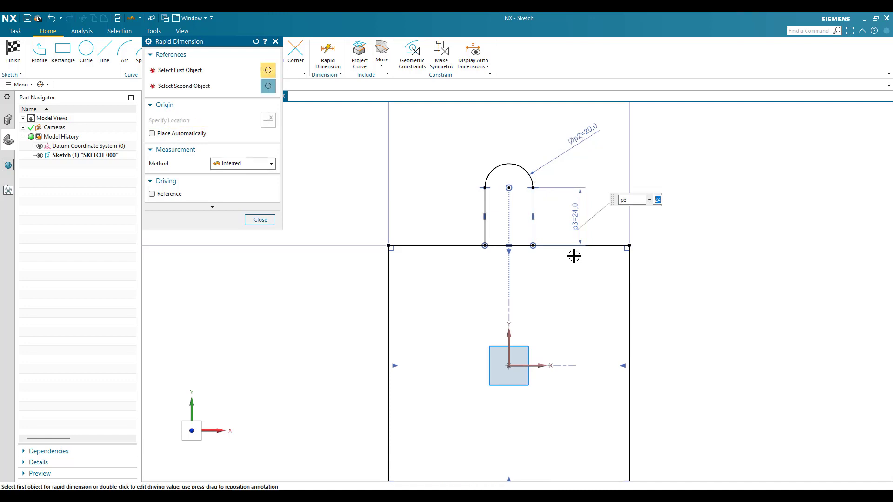
{"action": "type", "text": "30"}
{"action": "key", "text": "Return"}
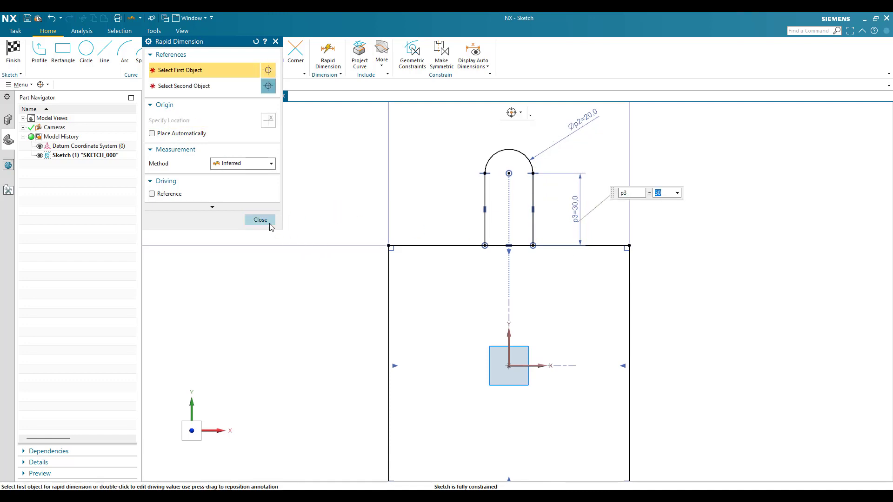
{"action": "left_click", "coordinate": [270, 226]}
Draw a 10 mm diameter circle concentric with the rounded upper end of the tab.
{"action": "scroll", "coordinate": [327, 243], "scroll_direction": "down", "scroll_amount": 1}
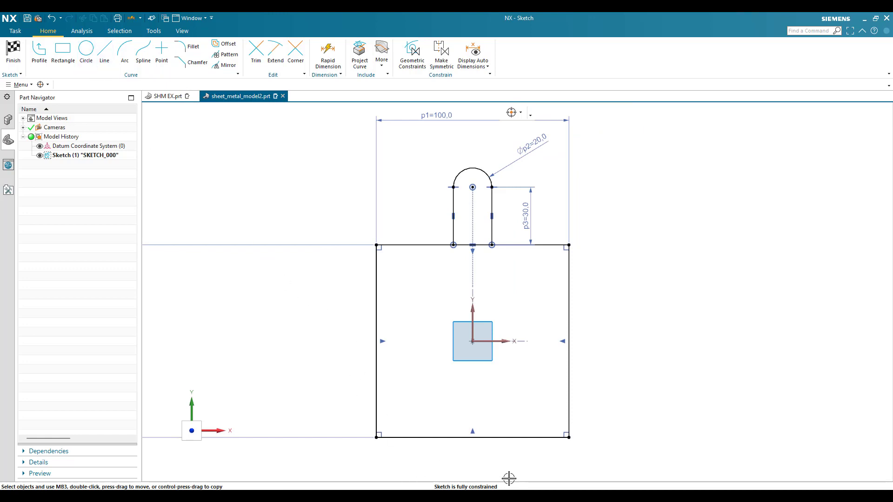
{"action": "scroll", "coordinate": [516, 385], "scroll_direction": "down", "scroll_amount": 1}
{"action": "scroll", "coordinate": [495, 441], "scroll_direction": "up", "scroll_amount": 1}
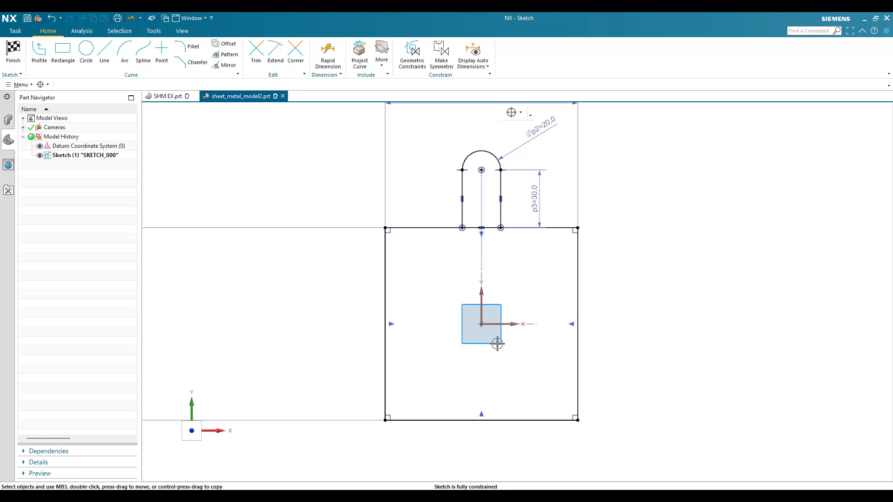
{"action": "scroll", "coordinate": [481, 250], "scroll_direction": "down", "scroll_amount": 2}
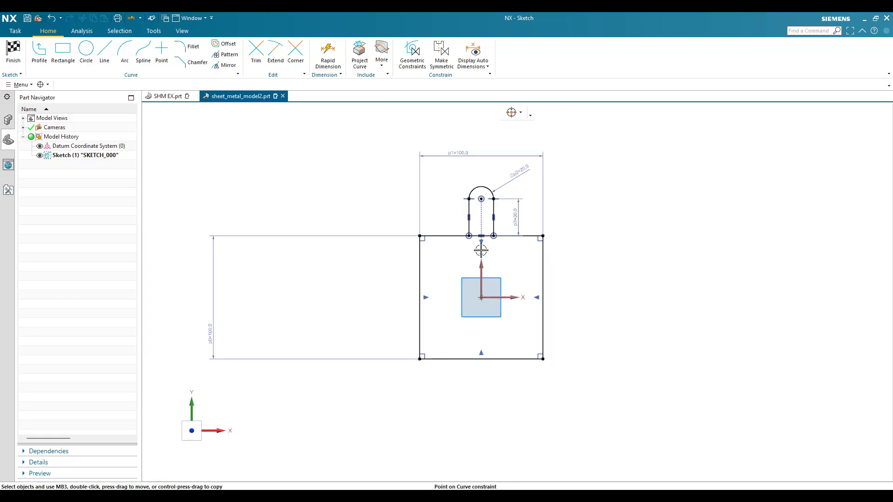
{"action": "scroll", "coordinate": [485, 235], "scroll_direction": "up", "scroll_amount": 5}
{"action": "scroll", "coordinate": [495, 267], "scroll_direction": "down", "scroll_amount": 2}
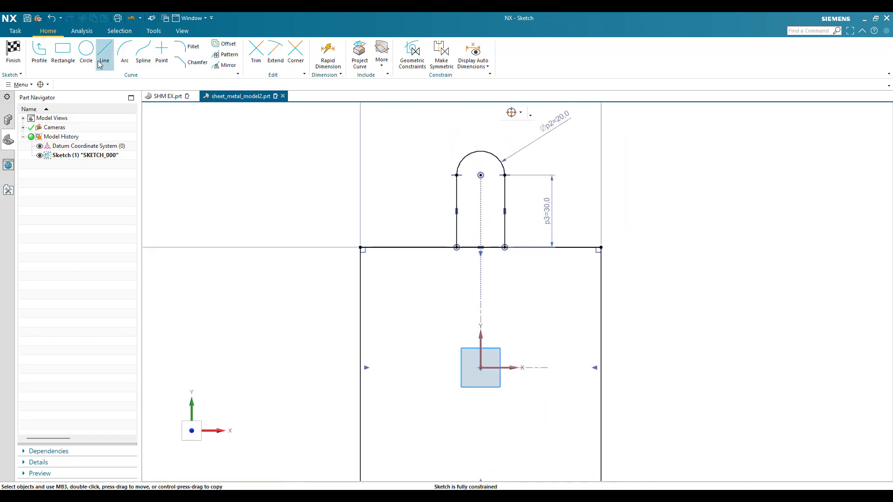
{"action": "left_click", "coordinate": [86, 50]}
{"action": "scroll", "coordinate": [479, 200], "scroll_direction": "up", "scroll_amount": 2}
{"action": "scroll", "coordinate": [477, 197], "scroll_direction": "up", "scroll_amount": 1}
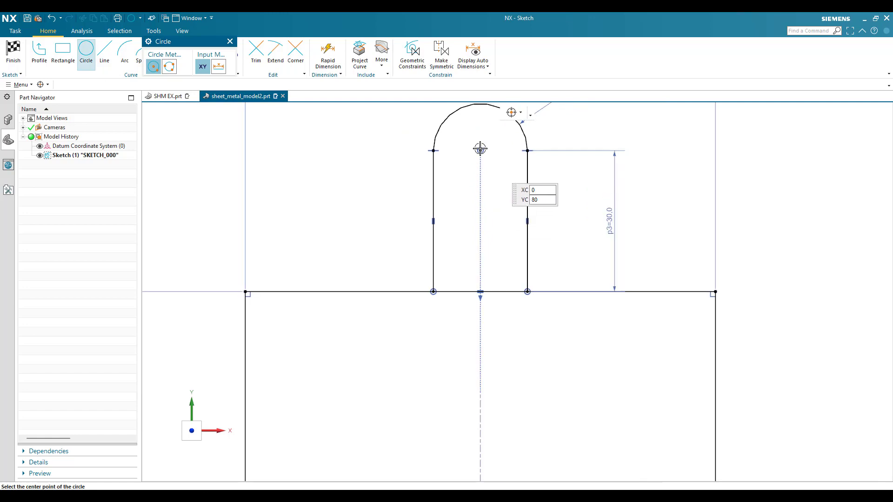
{"action": "left_click", "coordinate": [480, 150]}
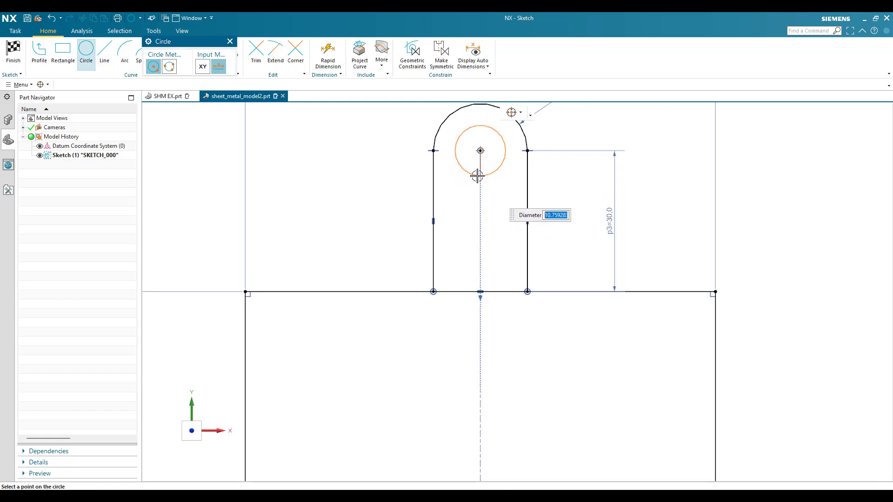
{"action": "key", "text": "Return"}
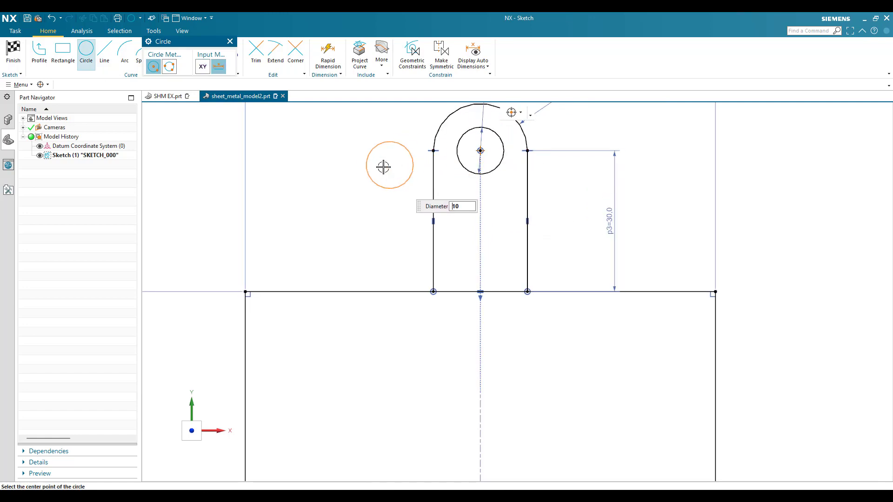
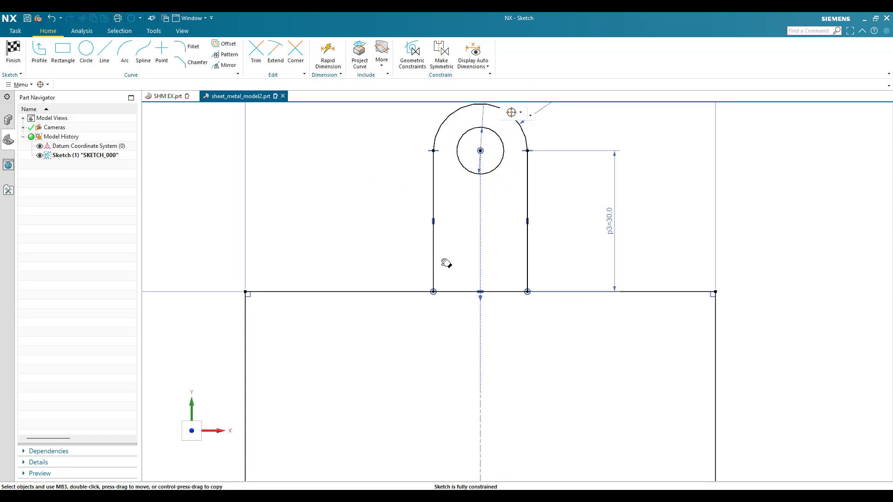
{"action": "scroll", "coordinate": [498, 227], "scroll_direction": "down", "scroll_amount": 1}
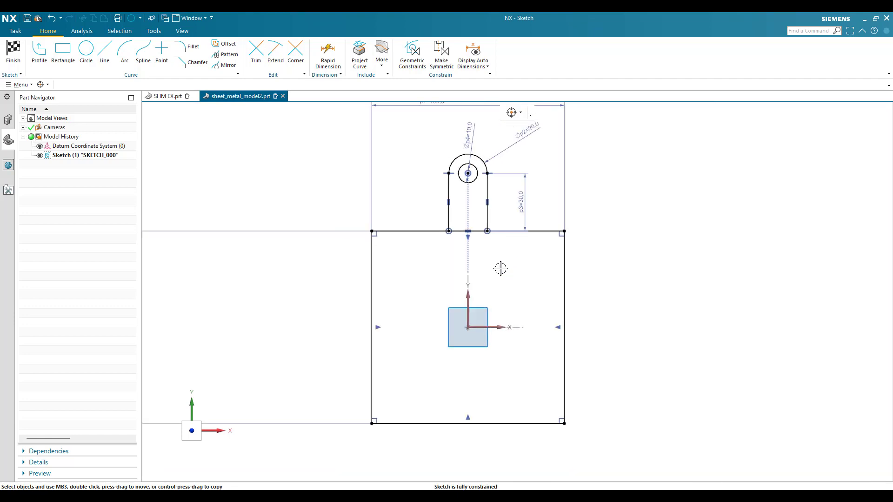
Mirror the rounded extension's two lines, arc and hole circle about the sketch's horizontal axis.
{"action": "left_click", "coordinate": [225, 65]}
{"action": "left_click_drag", "start_coordinate": [400, 130], "coordinate": [514, 255]}
{"action": "left_click", "coordinate": [191, 100]}
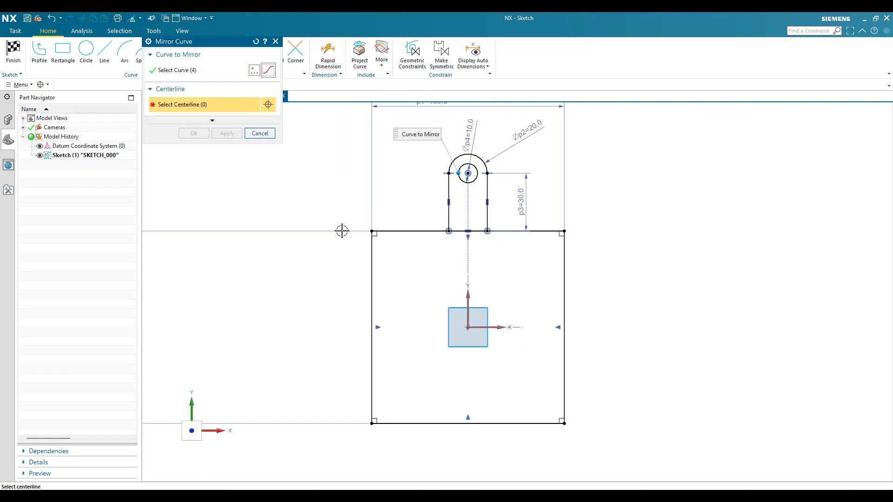
{"action": "left_click", "coordinate": [479, 327]}
{"action": "left_click", "coordinate": [194, 133]}
Trim the square's upper and lower edge segments between the vertical lines of the two extensions.
{"action": "scroll", "coordinate": [444, 220], "scroll_direction": "down", "scroll_amount": 3}
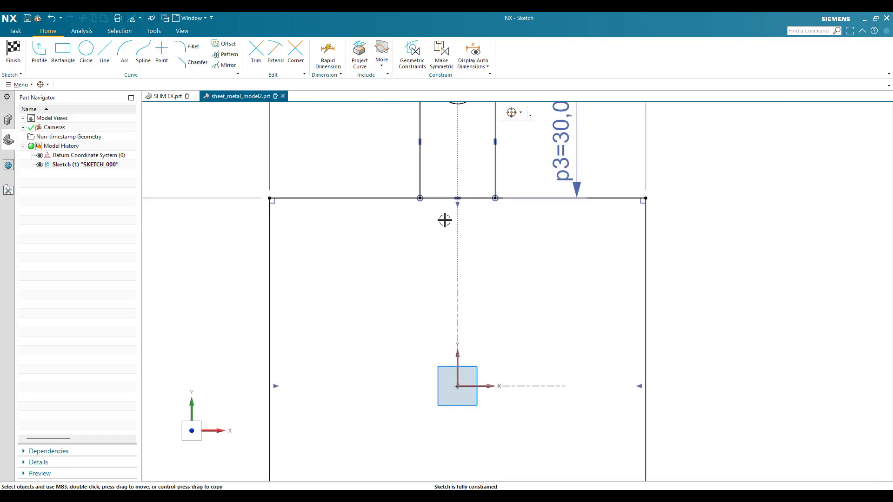
{"action": "key", "text": "t"}
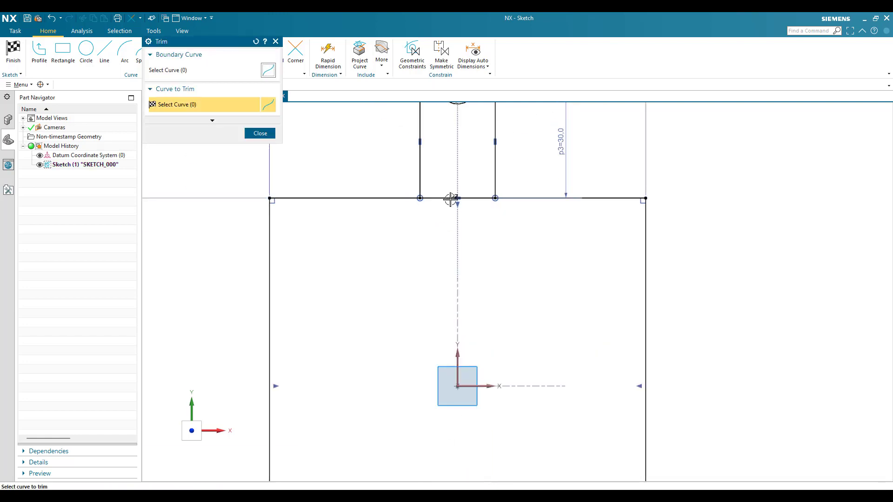
{"action": "scroll", "coordinate": [458, 191], "scroll_direction": "up", "scroll_amount": 4}
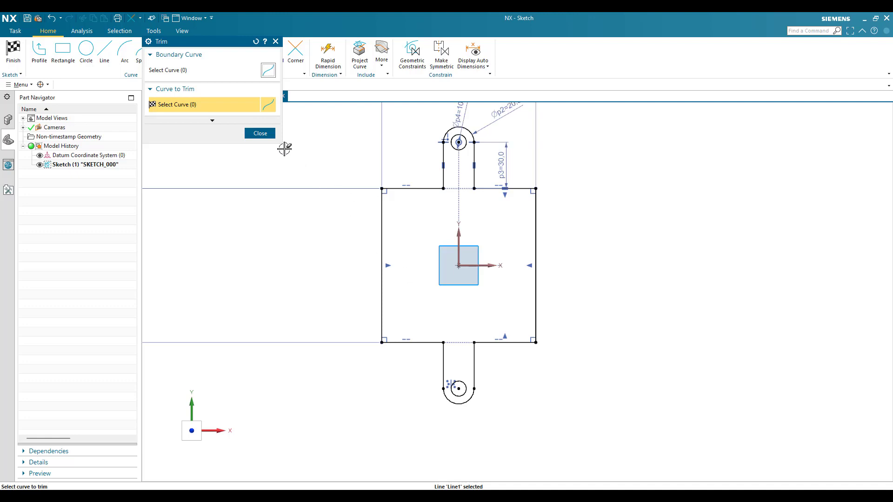
{"action": "left_click", "coordinate": [273, 137]}
Display the auto dimensions, convert the 40 mm one on the lower edge into a driving dimension and move it below the edge.
{"action": "scroll", "coordinate": [581, 261], "scroll_direction": "up", "scroll_amount": 2}
{"action": "scroll", "coordinate": [437, 232], "scroll_direction": "down", "scroll_amount": 2}
{"action": "scroll", "coordinate": [578, 264], "scroll_direction": "up", "scroll_amount": 2}
{"action": "scroll", "coordinate": [439, 257], "scroll_direction": "down", "scroll_amount": 3}
{"action": "scroll", "coordinate": [439, 258], "scroll_direction": "up", "scroll_amount": 2}
{"action": "scroll", "coordinate": [592, 393], "scroll_direction": "down", "scroll_amount": 2}
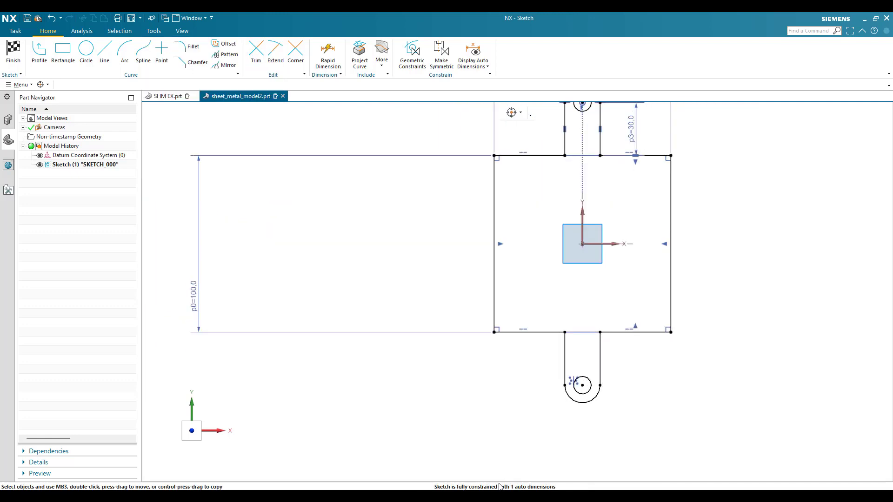
{"action": "scroll", "coordinate": [483, 396], "scroll_direction": "up", "scroll_amount": 1}
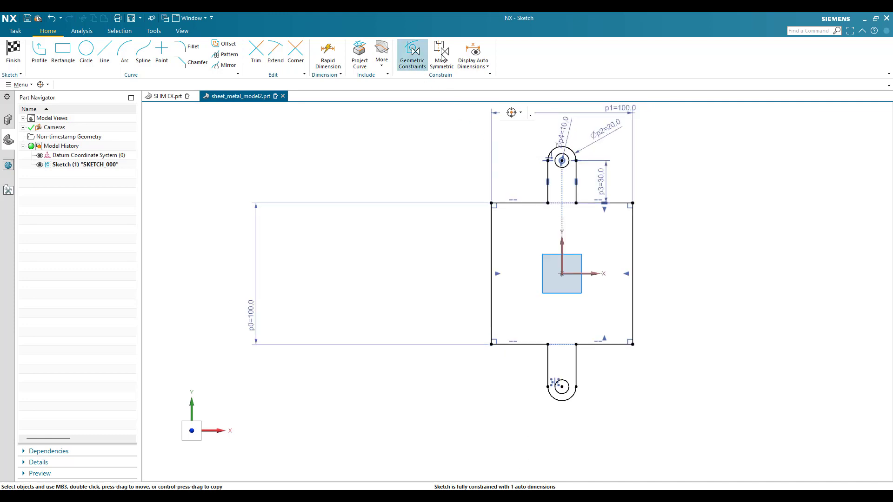
{"action": "left_click", "coordinate": [466, 53]}
{"action": "scroll", "coordinate": [530, 405], "scroll_direction": "down", "scroll_amount": 4}
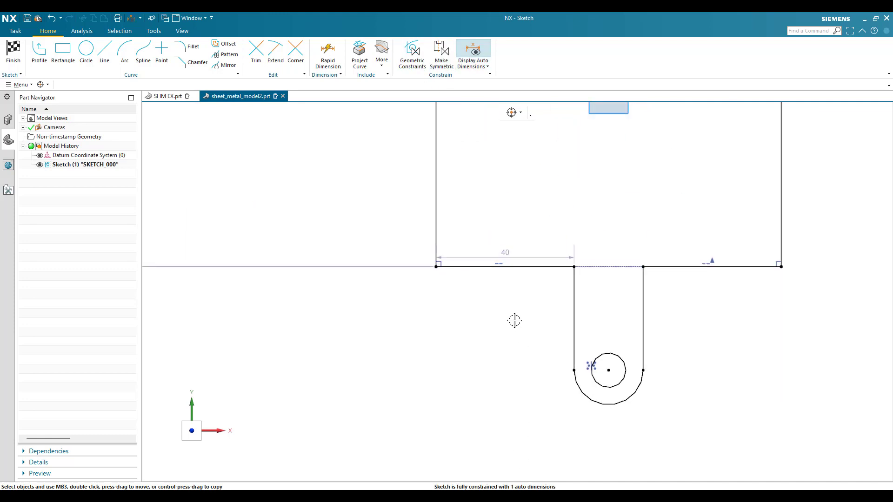
{"action": "scroll", "coordinate": [506, 297], "scroll_direction": "up", "scroll_amount": 3}
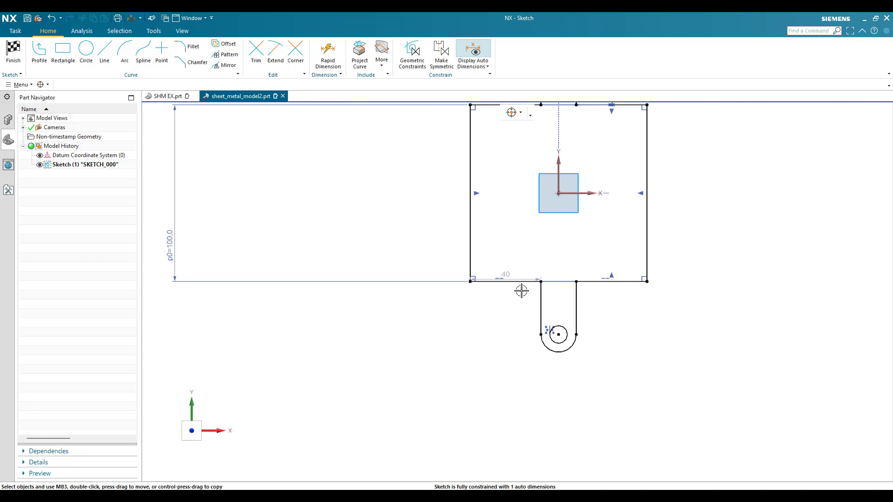
{"action": "double_click", "coordinate": [516, 274]}
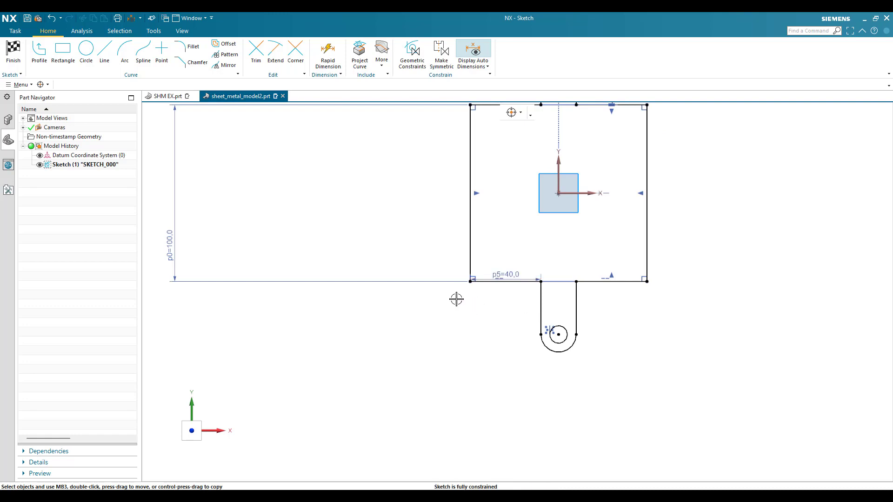
{"action": "left_click_drag", "start_coordinate": [505, 271], "coordinate": [505, 305]}
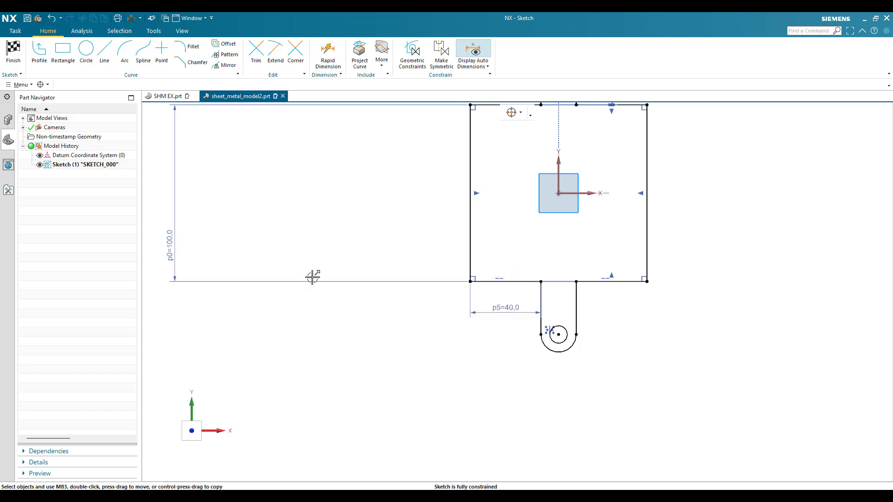
Finish the sketch, fit it in the view and clear the selection.
{"action": "scroll", "coordinate": [311, 275], "scroll_direction": "up", "scroll_amount": 3}
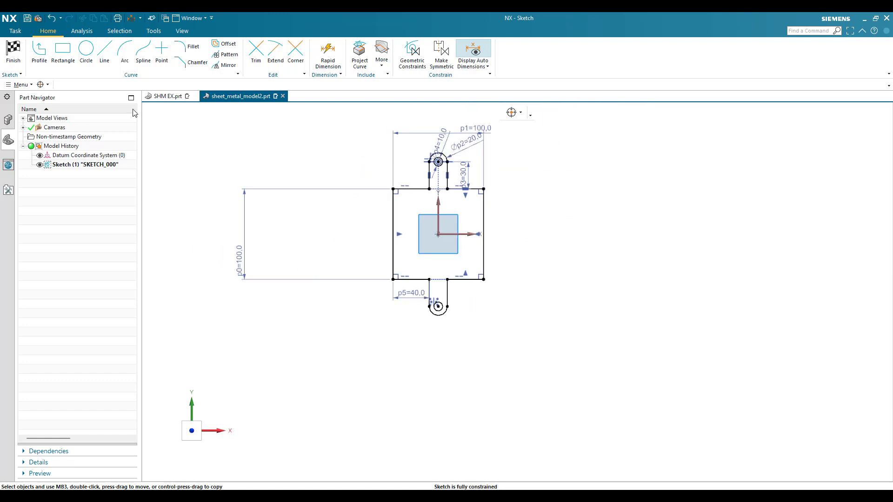
{"action": "left_click", "coordinate": [13, 51]}
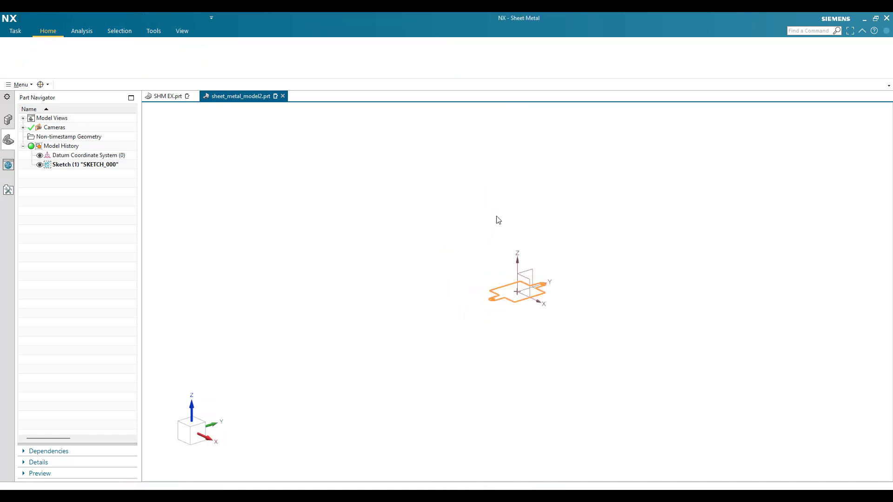
{"action": "key", "text": "ctrl+f"}
{"action": "scroll", "coordinate": [510, 224], "scroll_direction": "down", "scroll_amount": 2}
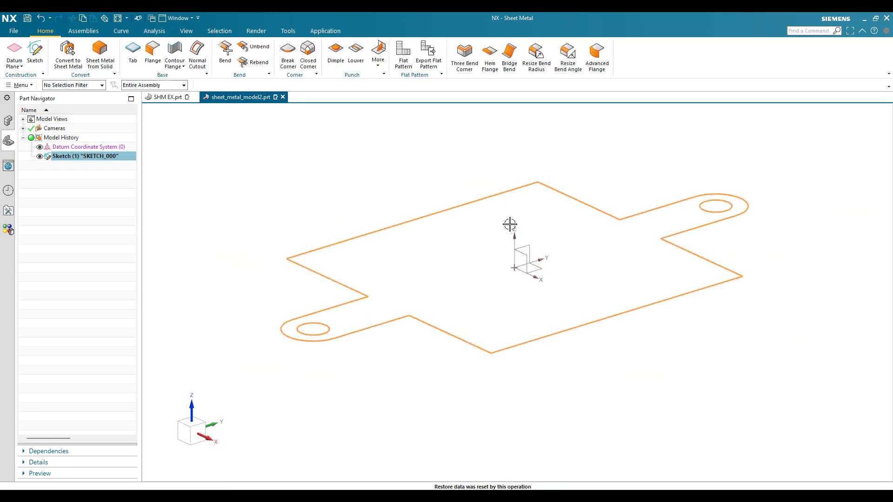
{"action": "key", "text": "Escape"}
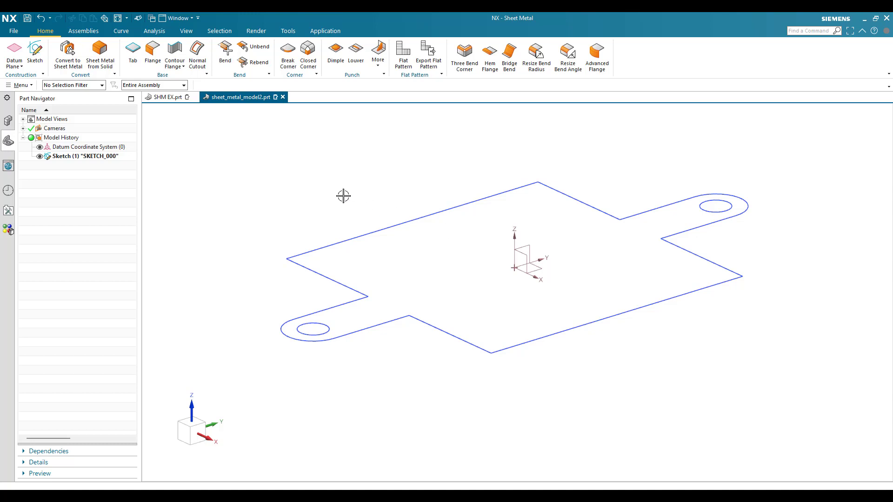
Create a 1.5 mm thick base tab from the connected outer profile of the sketch.
{"action": "left_click", "coordinate": [133, 50]}
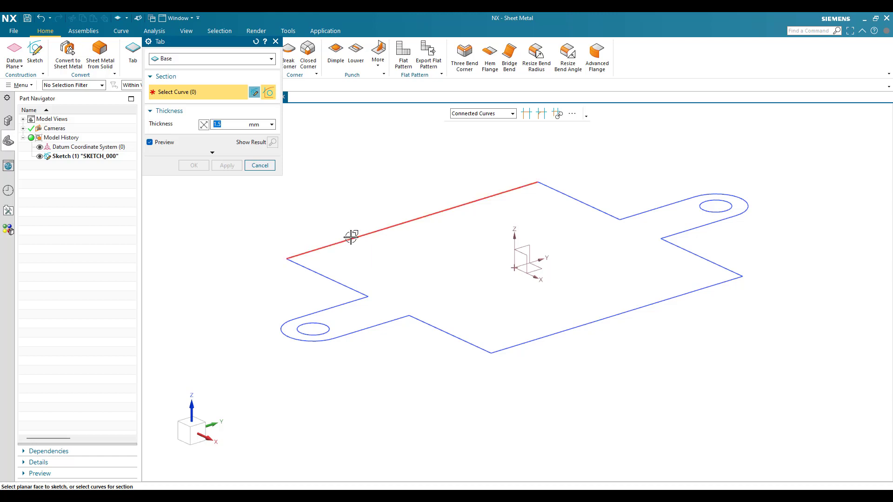
{"action": "left_click", "coordinate": [349, 237]}
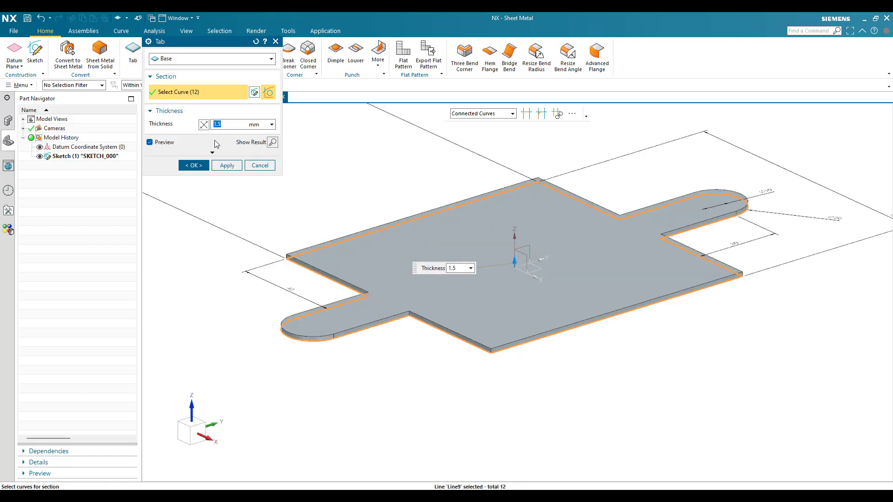
{"action": "left_click", "coordinate": [194, 165]}
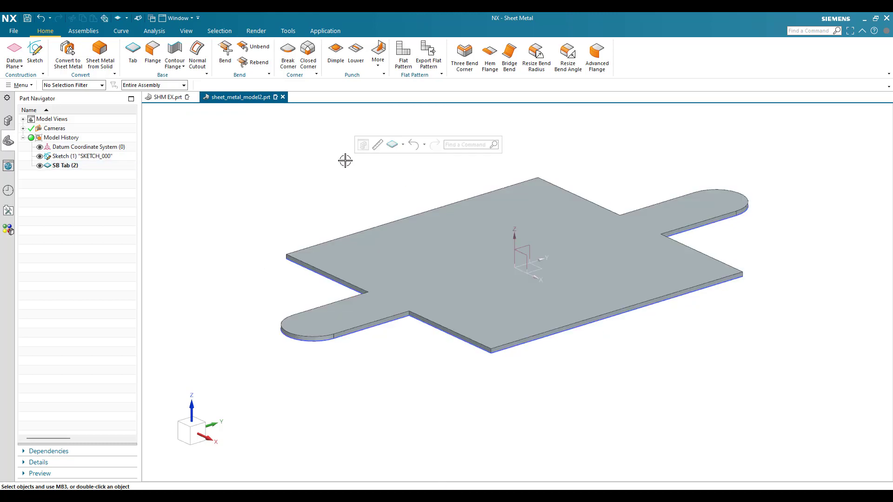
Create full-width 90° flanges 40 mm long with a 3 mm bend radius on the tab's two long side edges.
{"action": "left_click", "coordinate": [153, 50]}
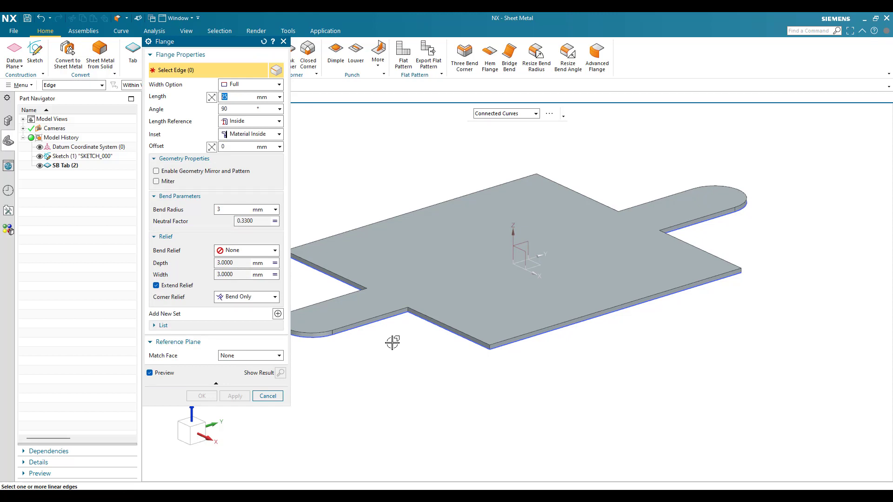
{"action": "scroll", "coordinate": [501, 363], "scroll_direction": "up", "scroll_amount": 1}
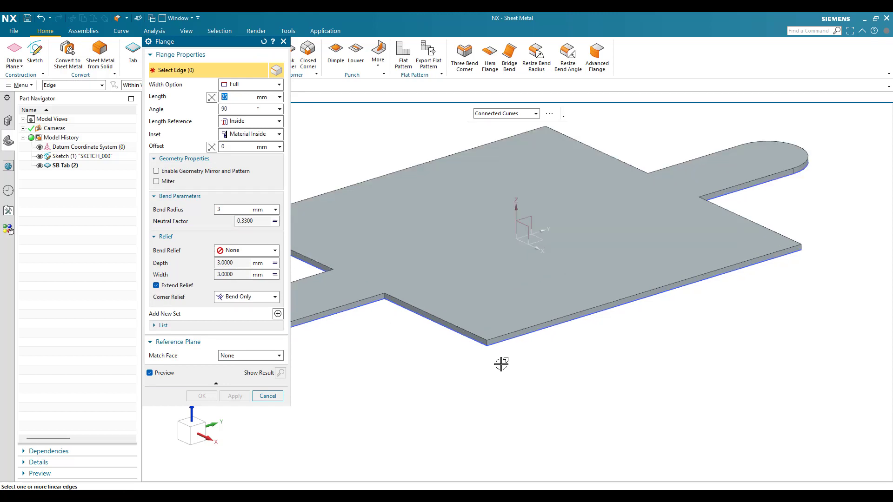
{"action": "left_click", "coordinate": [501, 335]}
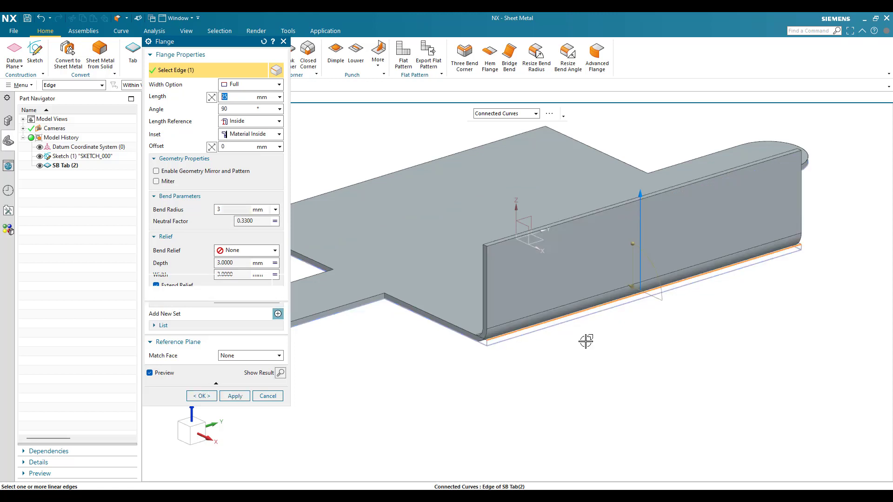
{"action": "scroll", "coordinate": [586, 341], "scroll_direction": "down", "scroll_amount": 1}
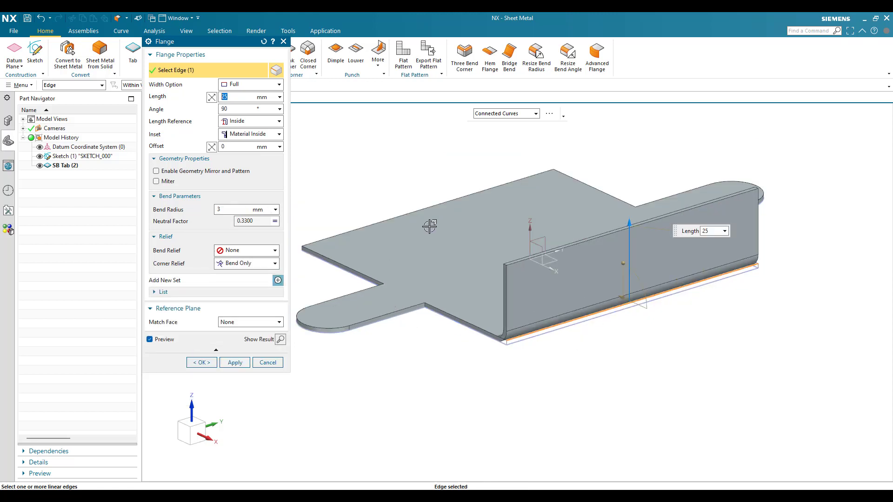
{"action": "left_click", "coordinate": [327, 236]}
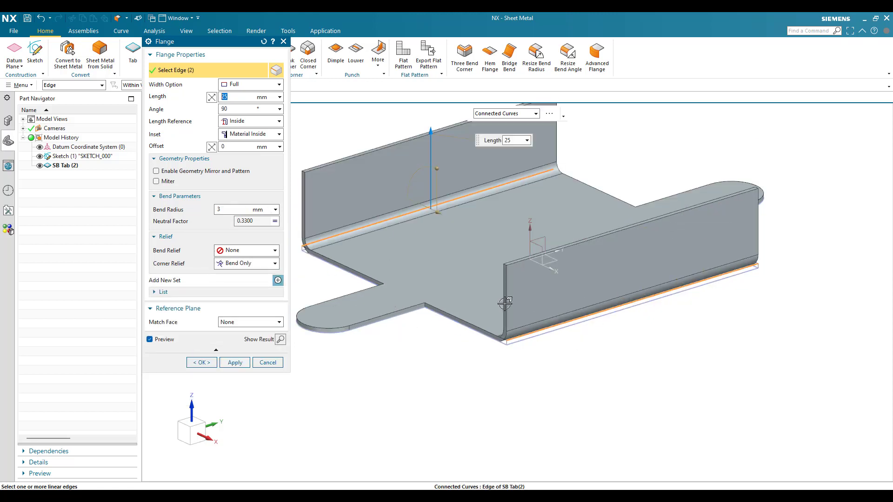
{"action": "scroll", "coordinate": [503, 302], "scroll_direction": "down", "scroll_amount": 1}
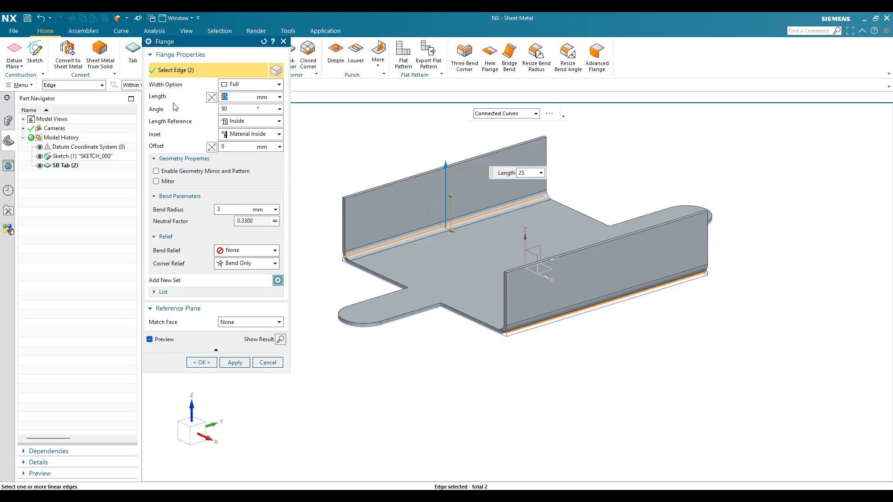
{"action": "key", "text": "Return"}
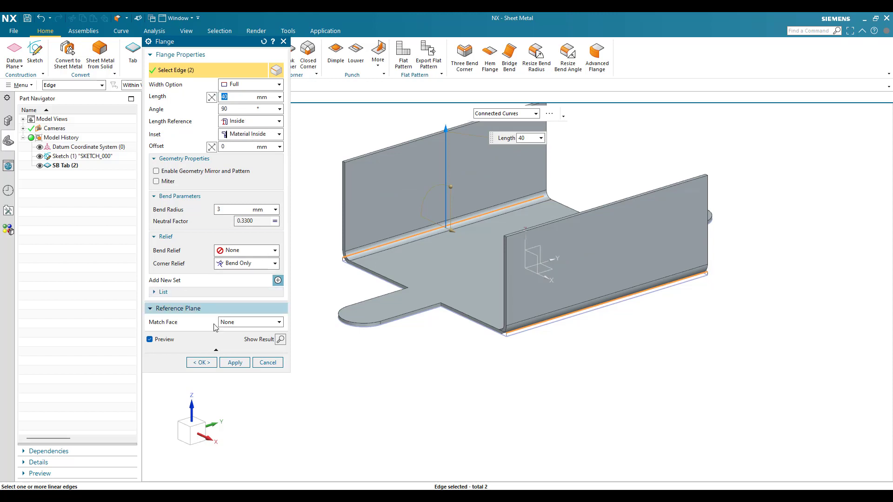
{"action": "left_click", "coordinate": [232, 210]}
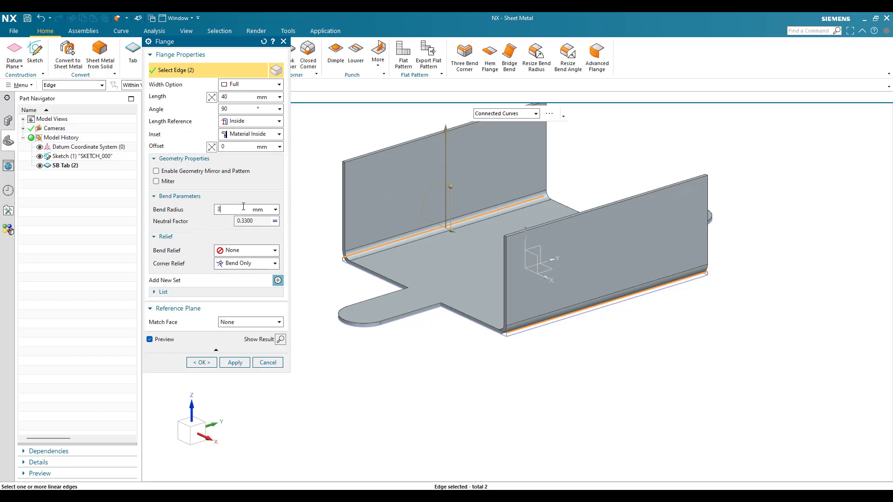
{"action": "left_click", "coordinate": [202, 363]}
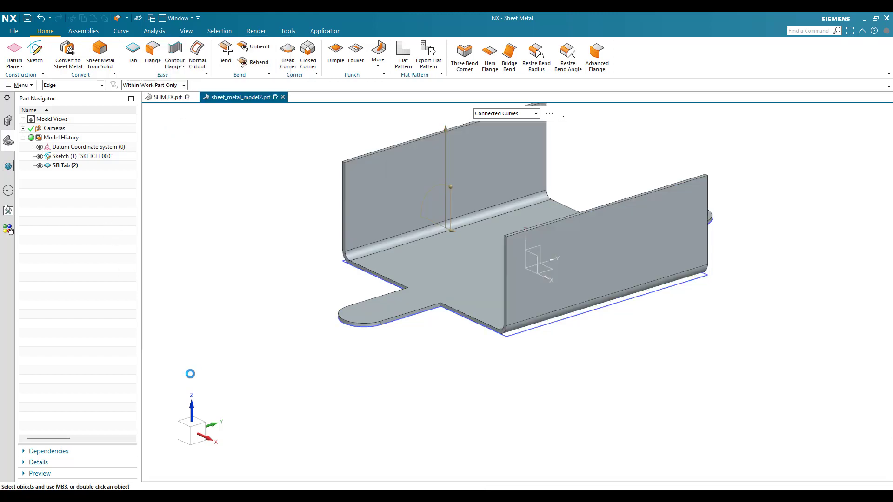
Add full-width 90° flanges 25 mm long, bending outward from the inner upper edges of both upright side flanges.
{"action": "middle_click_drag", "start_coordinate": [430, 323], "coordinate": [415, 304]}
{"action": "scroll", "coordinate": [415, 303], "scroll_direction": "down", "scroll_amount": 1}
{"action": "scroll", "coordinate": [448, 301], "scroll_direction": "up", "scroll_amount": 2}
{"action": "scroll", "coordinate": [448, 301], "scroll_direction": "down", "scroll_amount": 1}
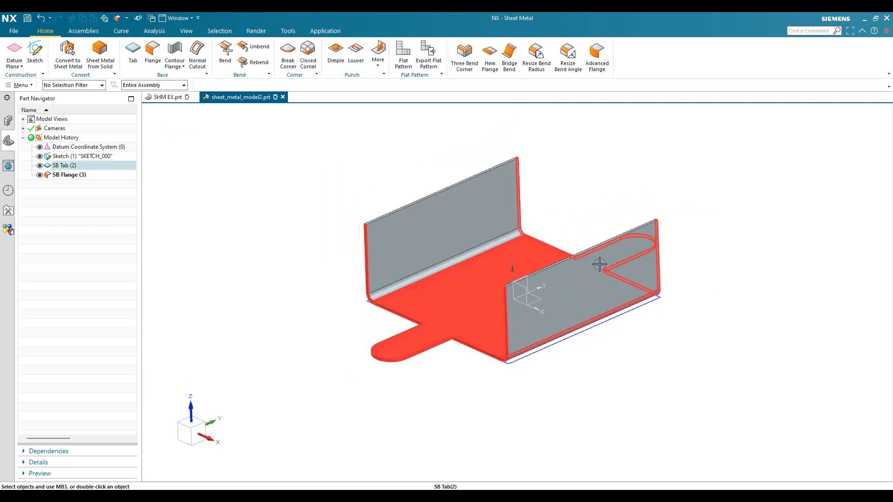
{"action": "left_click", "coordinate": [152, 55]}
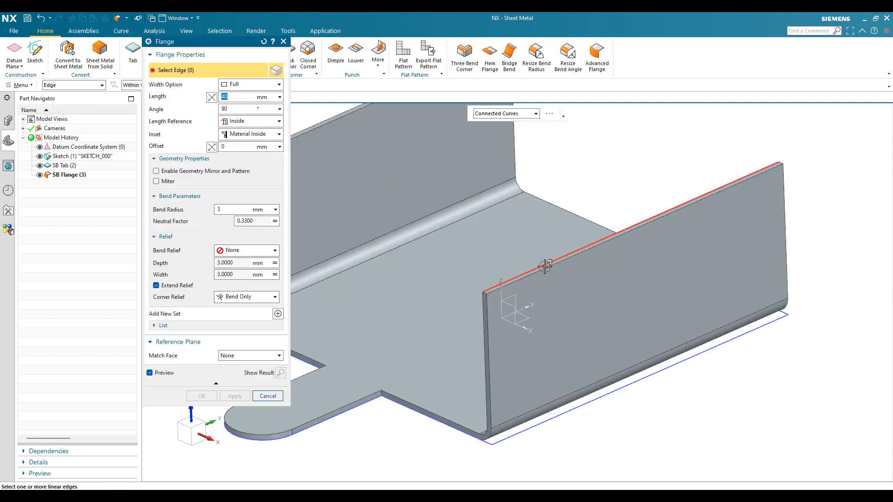
{"action": "left_click", "coordinate": [543, 269]}
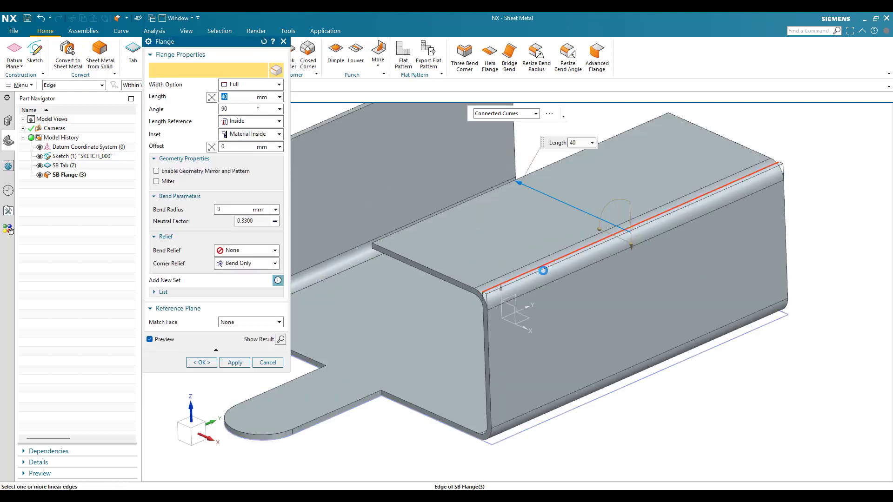
{"action": "left_click", "coordinate": [543, 268], "text": "shift"}
{"action": "left_click", "coordinate": [539, 271]}
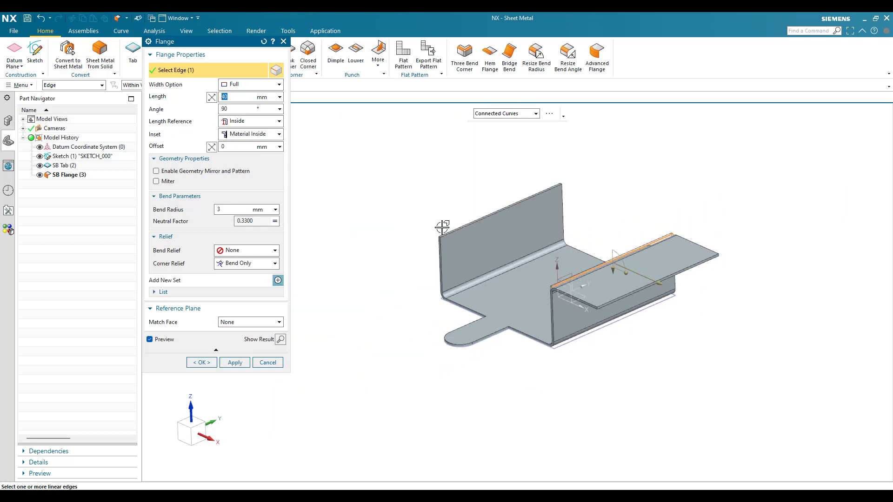
{"action": "scroll", "coordinate": [443, 225], "scroll_direction": "up", "scroll_amount": 5}
{"action": "left_click", "coordinate": [454, 285]}
{"action": "scroll", "coordinate": [438, 230], "scroll_direction": "down", "scroll_amount": 3}
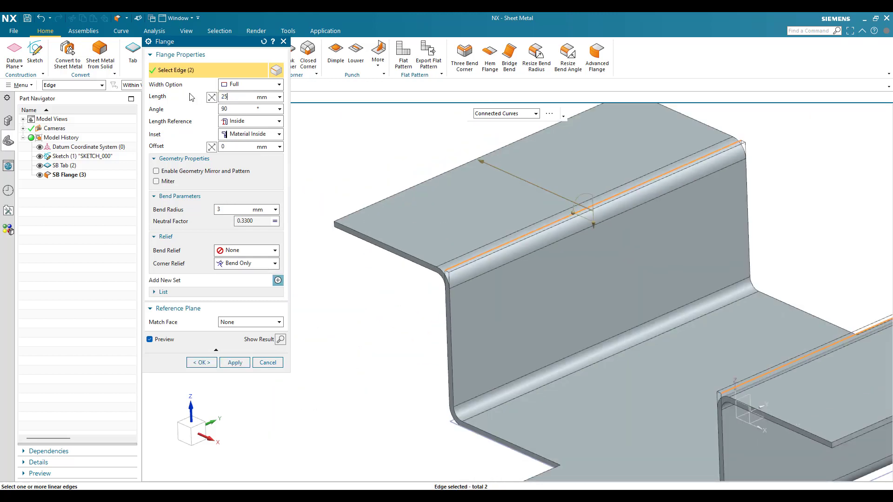
{"action": "key", "text": "Return"}
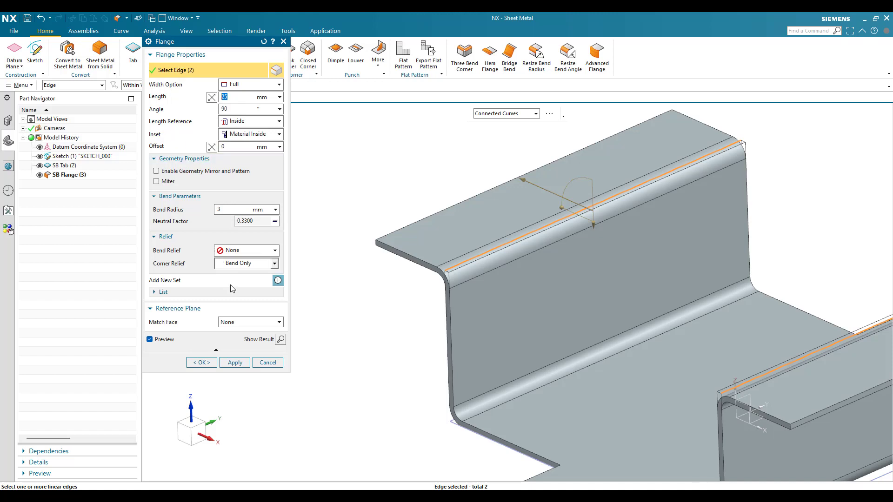
{"action": "scroll", "coordinate": [352, 252], "scroll_direction": "down", "scroll_amount": 2}
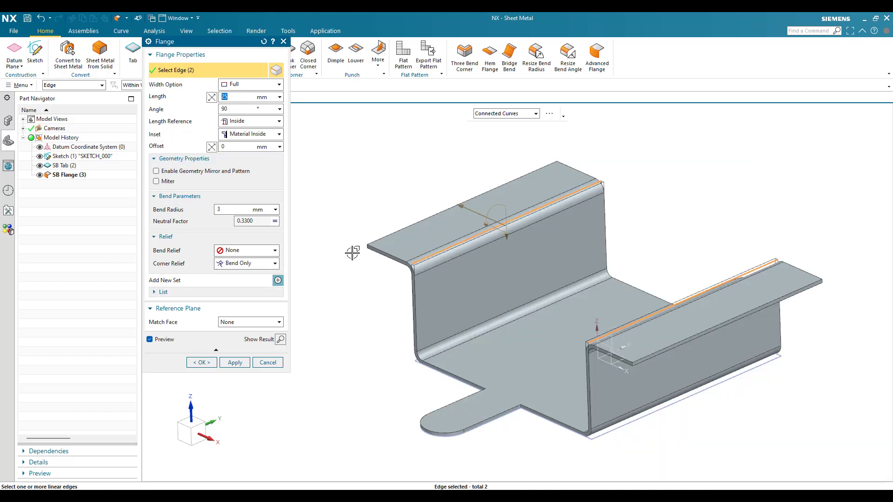
{"action": "left_click", "coordinate": [208, 365]}
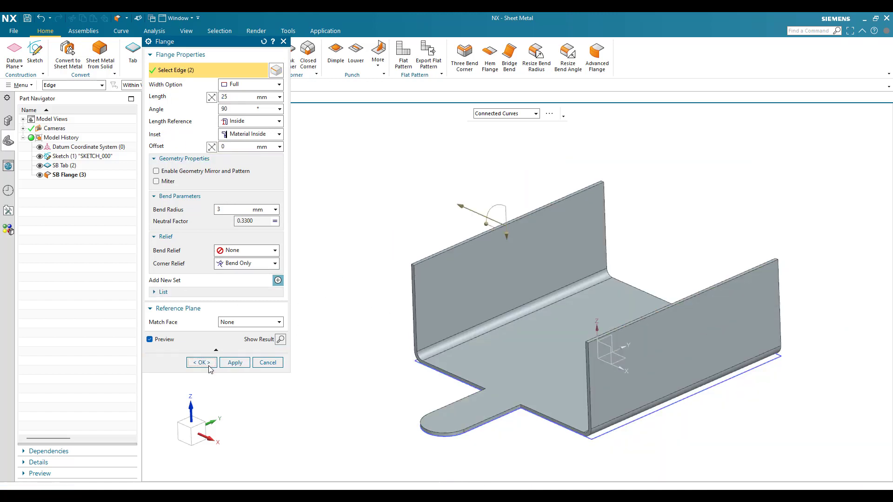
Edit the base tab's section to include both 10 mm circles, cutting a hole through each rounded extension.
{"action": "scroll", "coordinate": [475, 261], "scroll_direction": "down", "scroll_amount": 2}
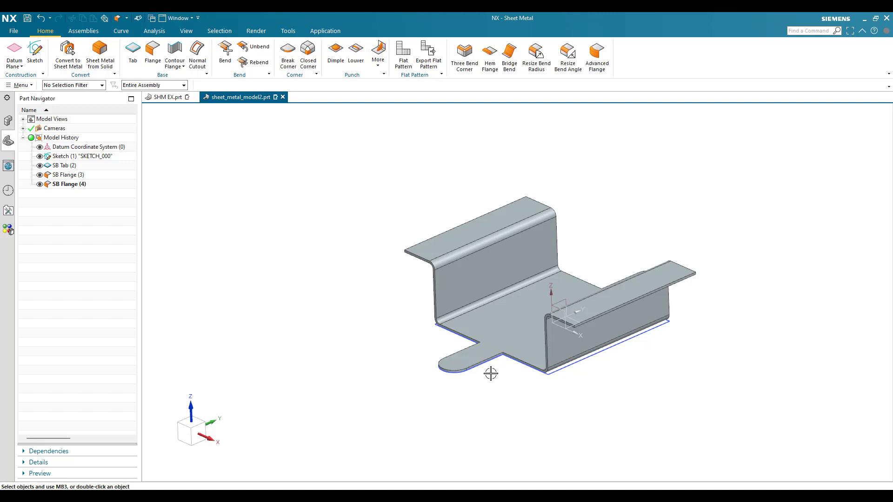
{"action": "scroll", "coordinate": [480, 376], "scroll_direction": "up", "scroll_amount": 3}
{"action": "scroll", "coordinate": [474, 361], "scroll_direction": "down", "scroll_amount": 1}
{"action": "scroll", "coordinate": [428, 329], "scroll_direction": "up", "scroll_amount": 1}
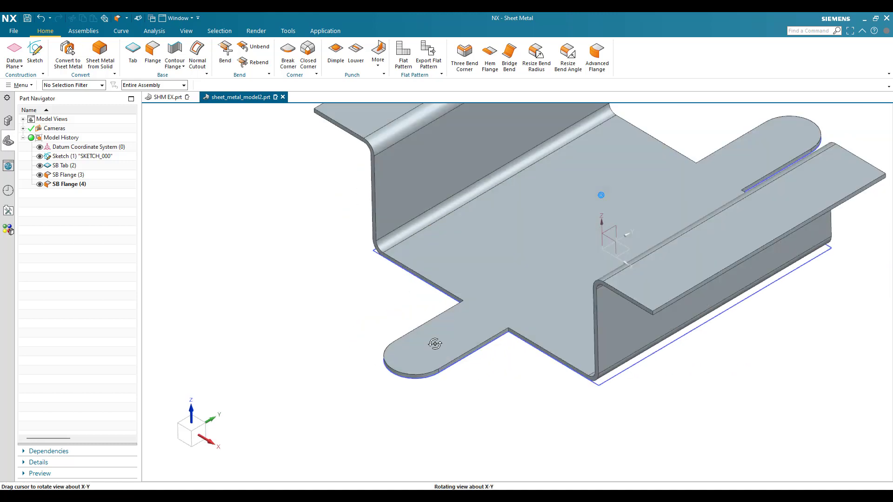
{"action": "scroll", "coordinate": [434, 342], "scroll_direction": "down", "scroll_amount": 1}
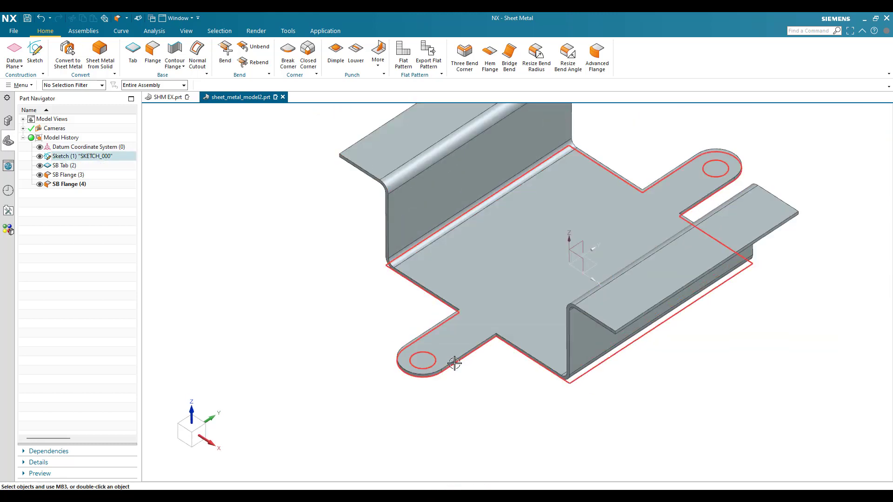
{"action": "middle_click_drag", "start_coordinate": [451, 356], "coordinate": [450, 288]}
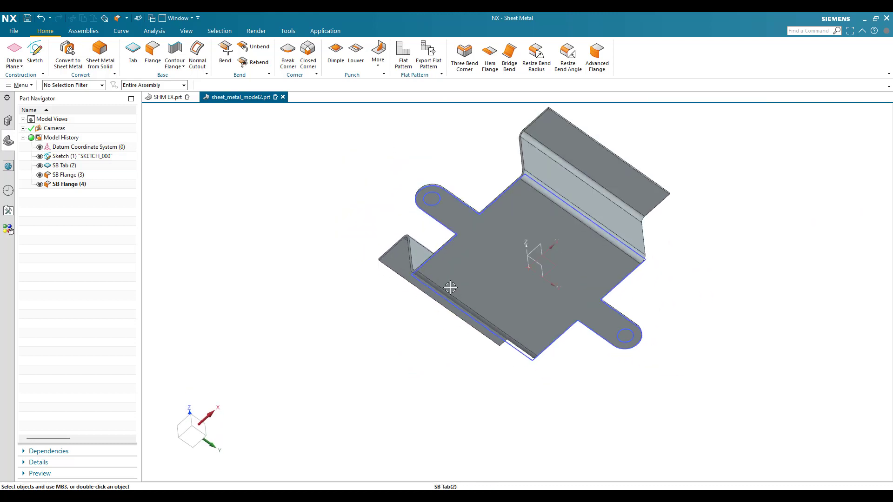
{"action": "scroll", "coordinate": [452, 267], "scroll_direction": "up", "scroll_amount": 4}
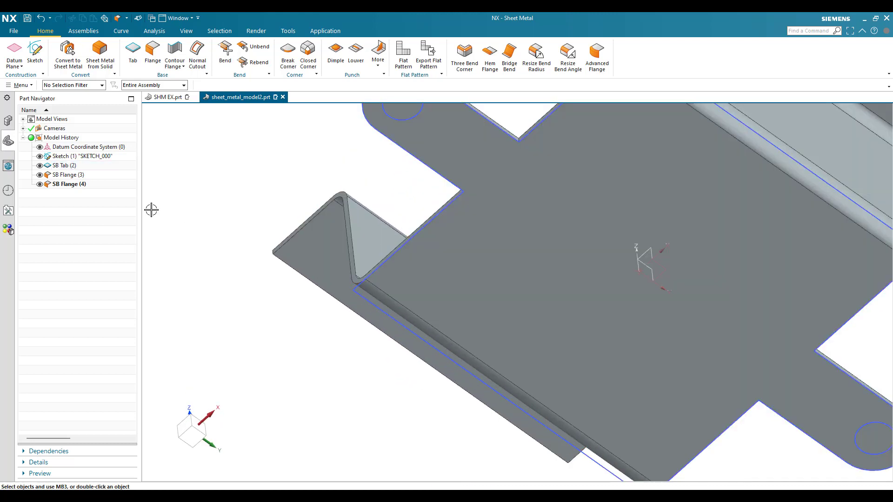
{"action": "double_click", "coordinate": [65, 167]}
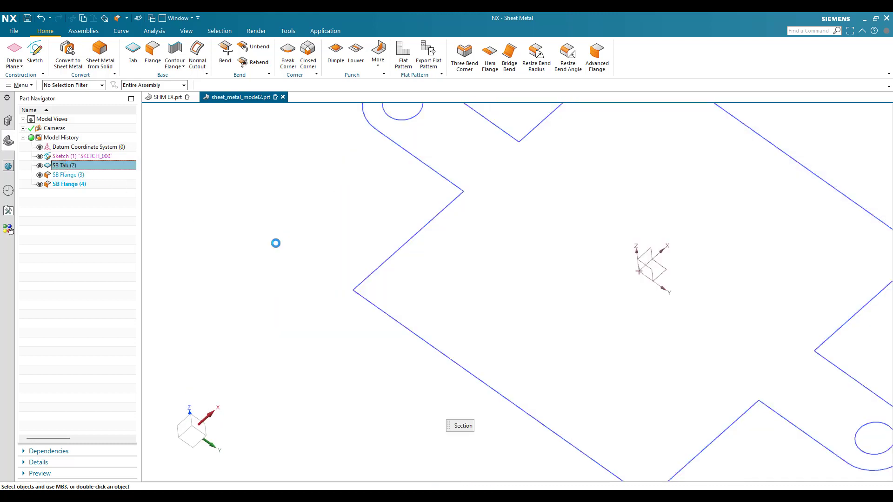
{"action": "scroll", "coordinate": [404, 268], "scroll_direction": "down", "scroll_amount": 3}
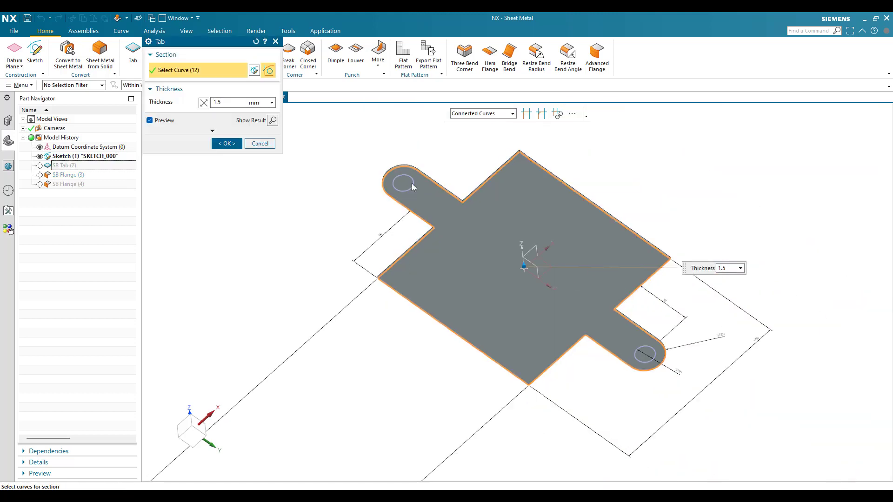
{"action": "scroll", "coordinate": [412, 188], "scroll_direction": "up", "scroll_amount": 4}
{"action": "left_click", "coordinate": [412, 189]}
{"action": "scroll", "coordinate": [380, 196], "scroll_direction": "down", "scroll_amount": 5}
{"action": "scroll", "coordinate": [614, 367], "scroll_direction": "up", "scroll_amount": 6}
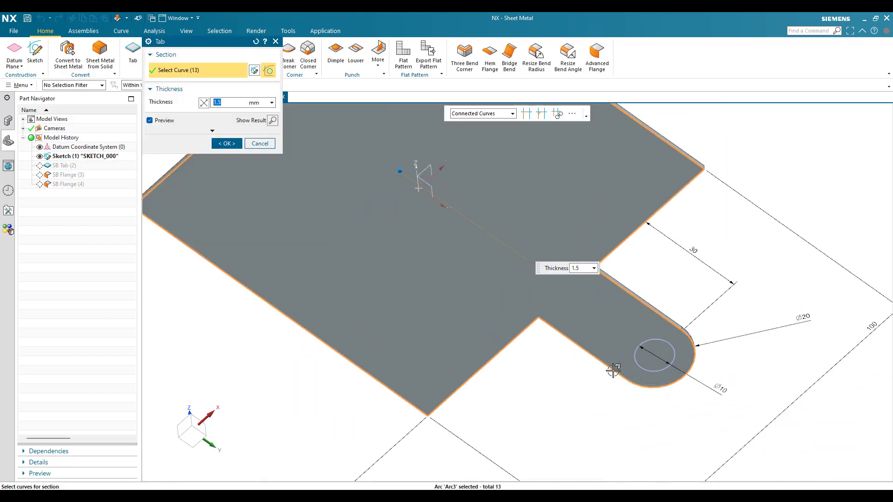
{"action": "left_click", "coordinate": [677, 323]}
{"action": "scroll", "coordinate": [661, 296], "scroll_direction": "down", "scroll_amount": 2}
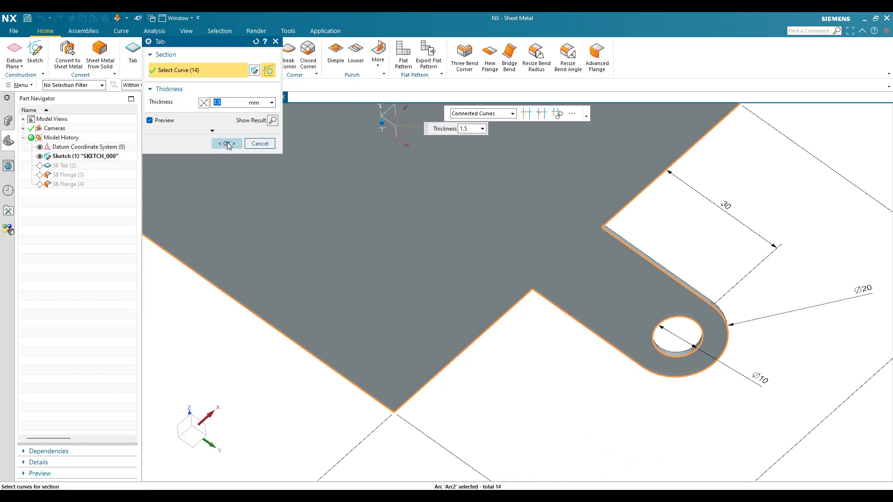
{"action": "left_click", "coordinate": [226, 143]}
Create a sketch on the inner face of the base tab and leave the Profile command.
{"action": "scroll", "coordinate": [500, 242], "scroll_direction": "down", "scroll_amount": 4}
{"action": "middle_click_drag", "start_coordinate": [480, 245], "coordinate": [512, 313]}
{"action": "left_click", "coordinate": [37, 60]}
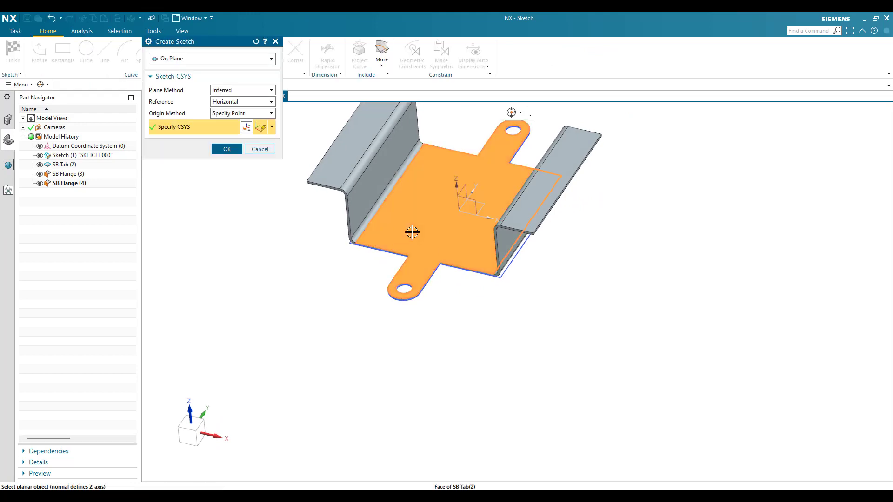
{"action": "left_click", "coordinate": [412, 232]}
{"action": "middle_click", "coordinate": [379, 211]}
{"action": "middle_click", "coordinate": [490, 320]}
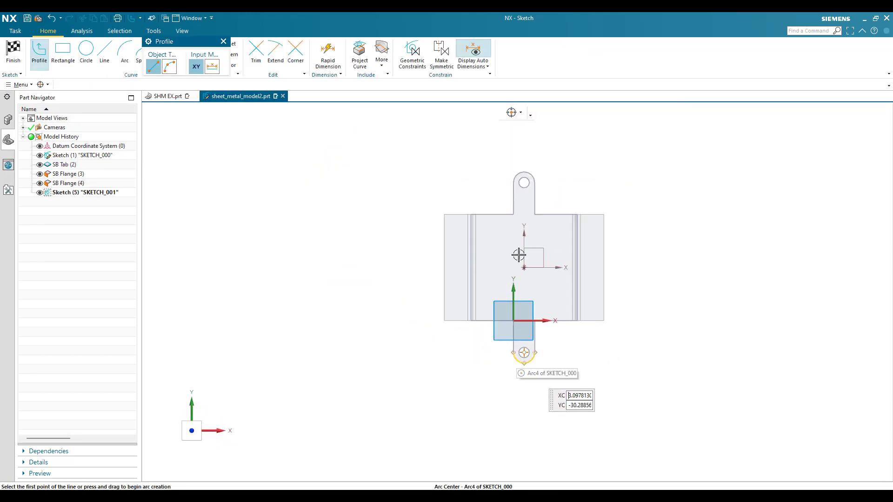
{"action": "scroll", "coordinate": [518, 208], "scroll_direction": "up", "scroll_amount": 3}
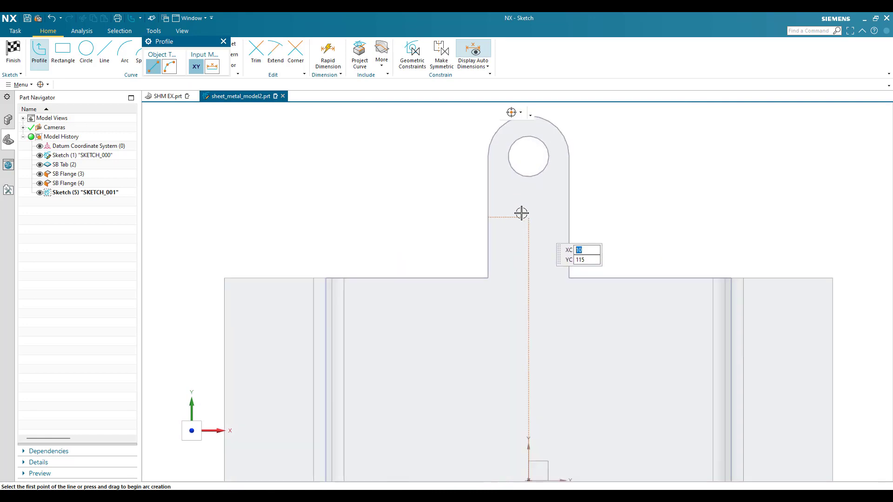
{"action": "scroll", "coordinate": [522, 211], "scroll_direction": "down", "scroll_amount": 2}
{"action": "key", "text": "Escape"}
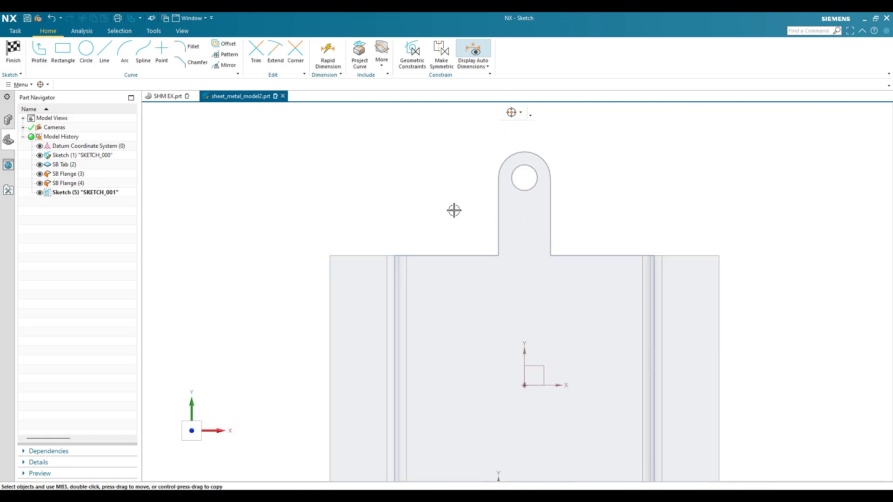
Draw a line about 20 mm long across the far rounded extension from edge to edge, close to the base.
{"action": "left_click", "coordinate": [104, 65]}
{"action": "scroll", "coordinate": [496, 213], "scroll_direction": "up", "scroll_amount": 3}
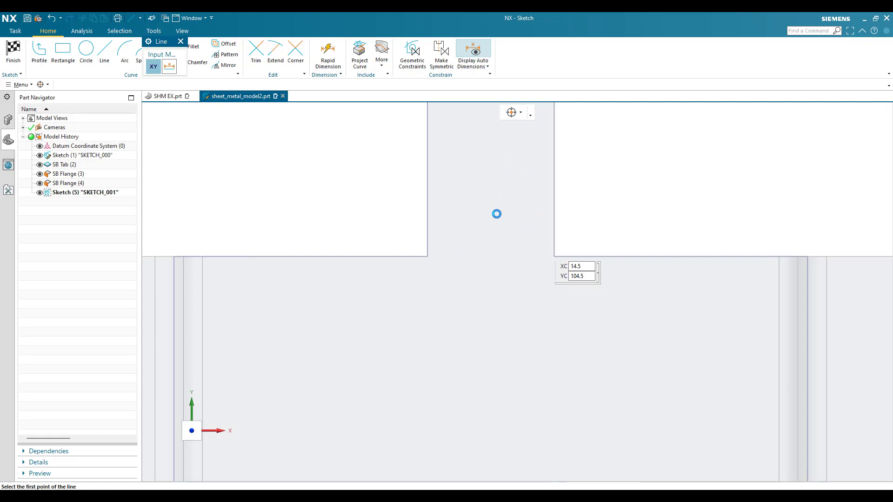
{"action": "left_click", "coordinate": [432, 220]}
{"action": "left_click", "coordinate": [553, 220]}
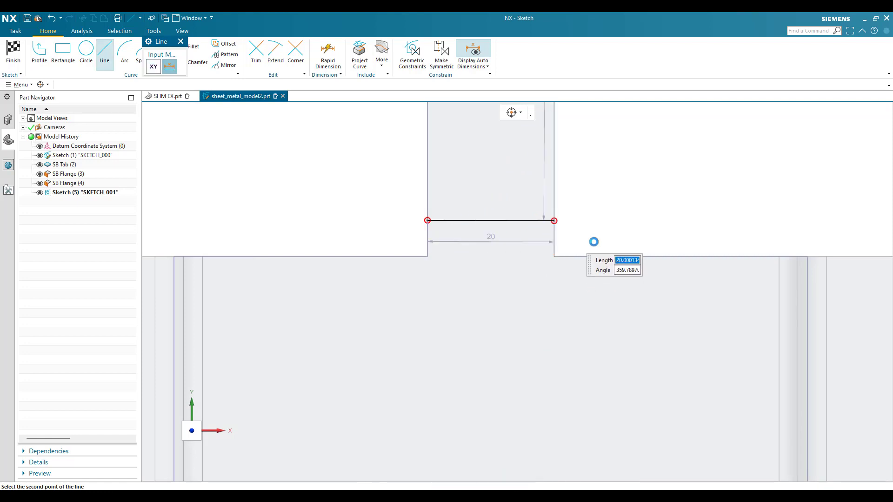
{"action": "middle_click", "coordinate": [522, 225]}
{"action": "right_click", "coordinate": [520, 224]}
{"action": "left_click", "coordinate": [518, 221]}
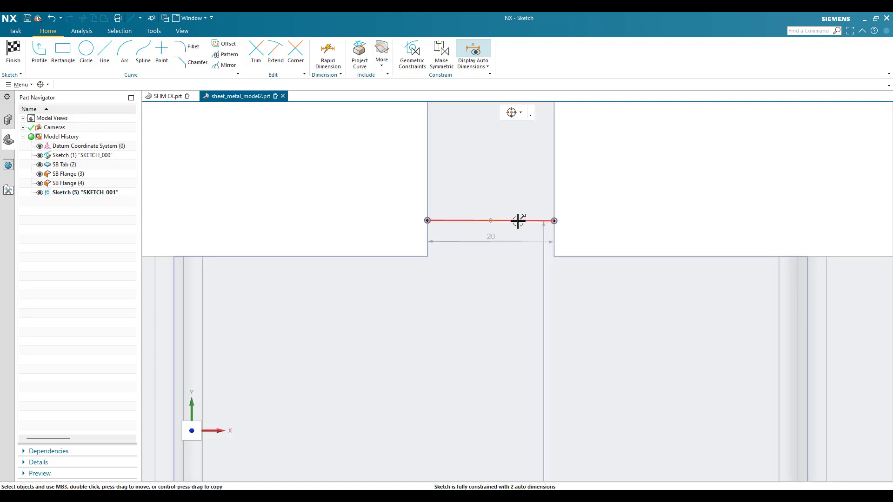
{"action": "right_click", "coordinate": [518, 220]}
{"action": "left_click", "coordinate": [599, 212]}
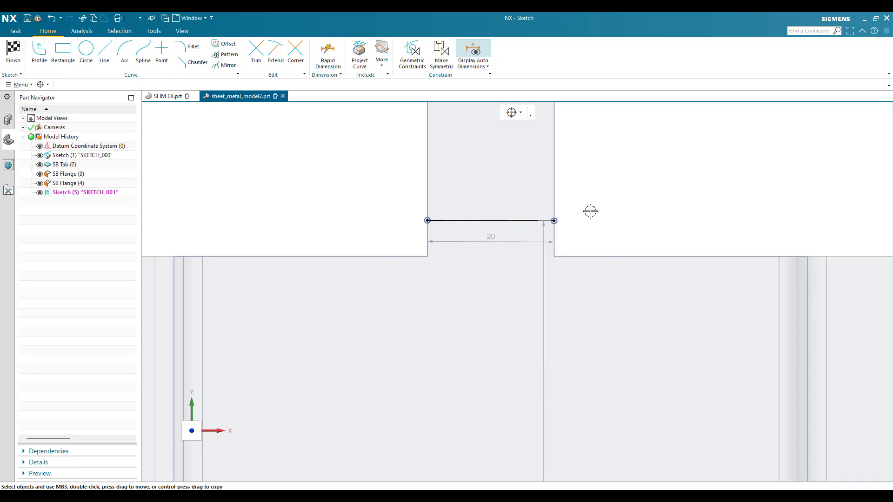
Constrain the line to be horizontal and 5 mm from the base's adjacent edge, and finish the sketch.
{"action": "right_click", "coordinate": [542, 220]}
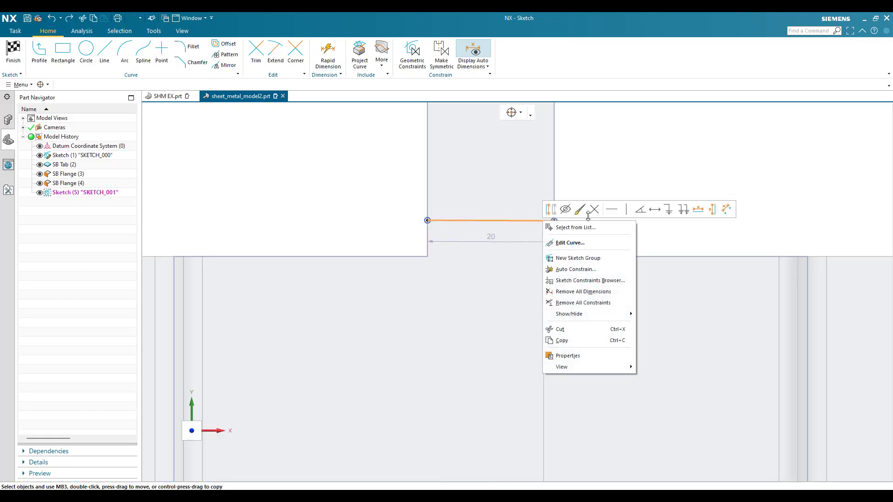
{"action": "left_click", "coordinate": [612, 210]}
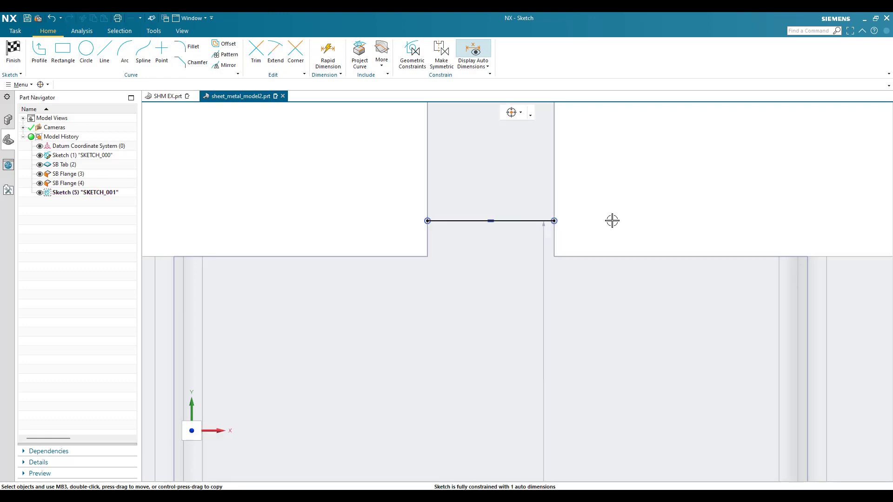
{"action": "key", "text": "d"}
{"action": "left_click", "coordinate": [554, 222]}
{"action": "left_click", "coordinate": [555, 244]}
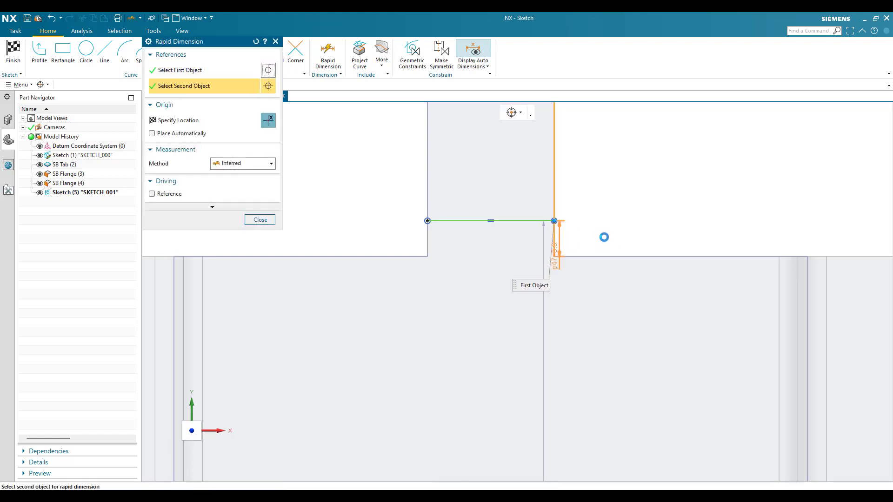
{"action": "left_click", "coordinate": [630, 273]}
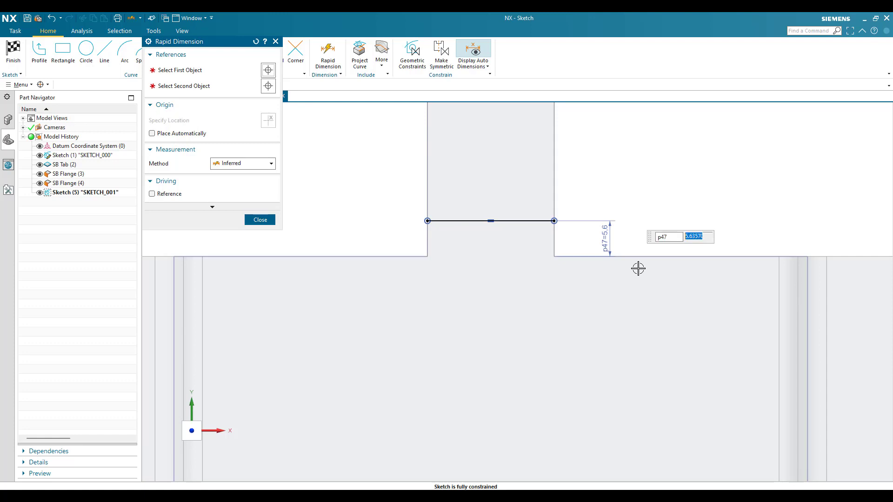
{"action": "type", "text": "5"}
{"action": "key", "text": "Return"}
{"action": "key", "text": "Escape"}
{"action": "left_click", "coordinate": [13, 51]}
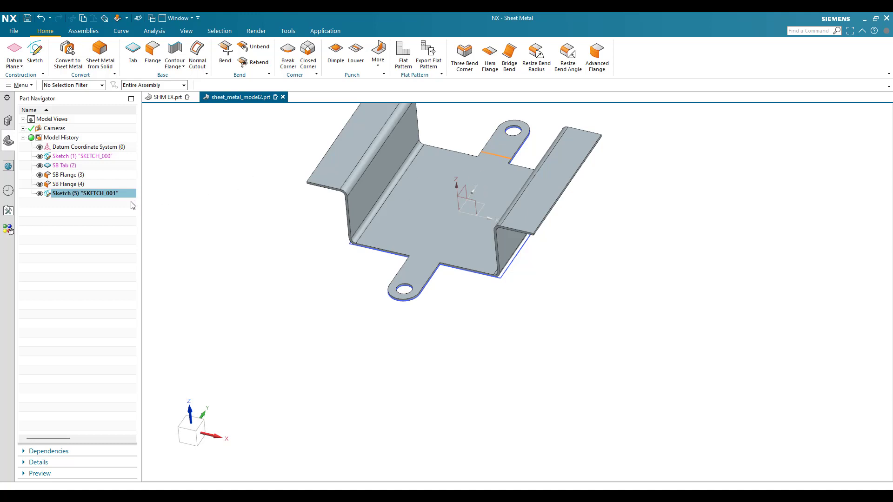
Reopen the line sketch, mirror the line about the datum X axis onto the opposite extension, and finish the sketch.
{"action": "double_click", "coordinate": [111, 194]}
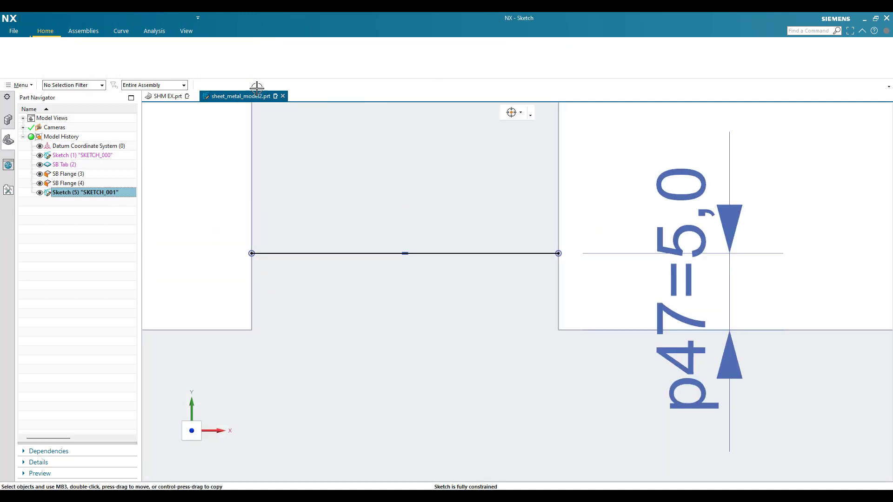
{"action": "left_click", "coordinate": [227, 65]}
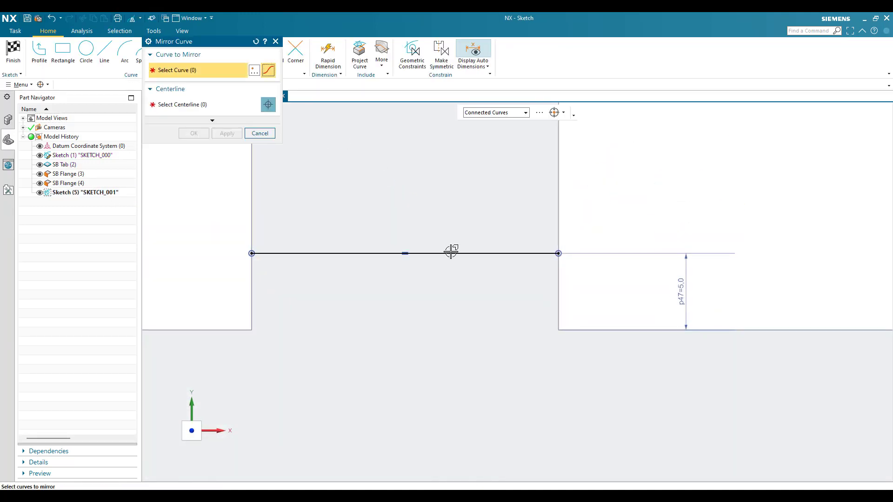
{"action": "left_click", "coordinate": [231, 104]}
{"action": "scroll", "coordinate": [550, 235], "scroll_direction": "down", "scroll_amount": 9}
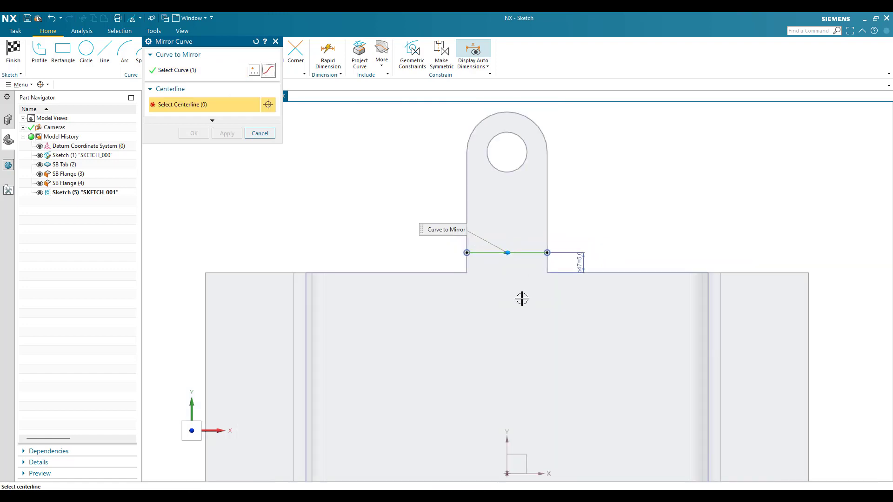
{"action": "left_click", "coordinate": [524, 387]}
{"action": "scroll", "coordinate": [544, 303], "scroll_direction": "down", "scroll_amount": 3}
{"action": "scroll", "coordinate": [543, 391], "scroll_direction": "up", "scroll_amount": 6}
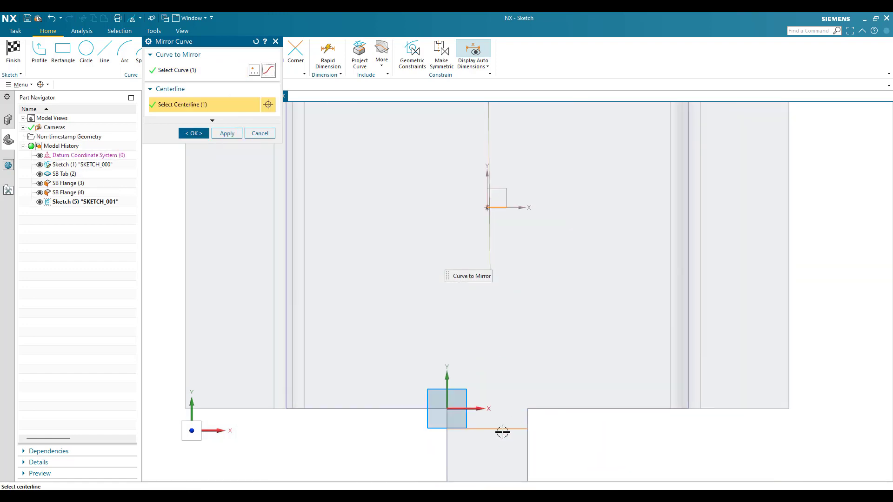
{"action": "left_click", "coordinate": [193, 133]}
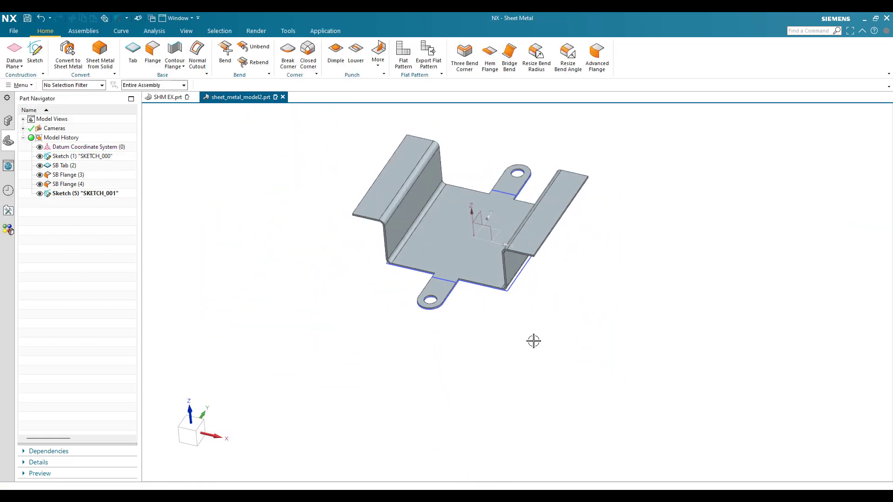
Start a 90° Bend with a 3 mm bend radius, using the sketched line on the far rounded extension as the bend line.
{"action": "scroll", "coordinate": [489, 179], "scroll_direction": "up", "scroll_amount": 1}
{"action": "mouse_move", "coordinate": [530, 249]}
{"action": "middle_mouse_down"}
{"action": "mouse_move", "coordinate": [506, 227]}
{"action": "mouse_move", "coordinate": [526, 251]}
{"action": "middle_mouse_up"}
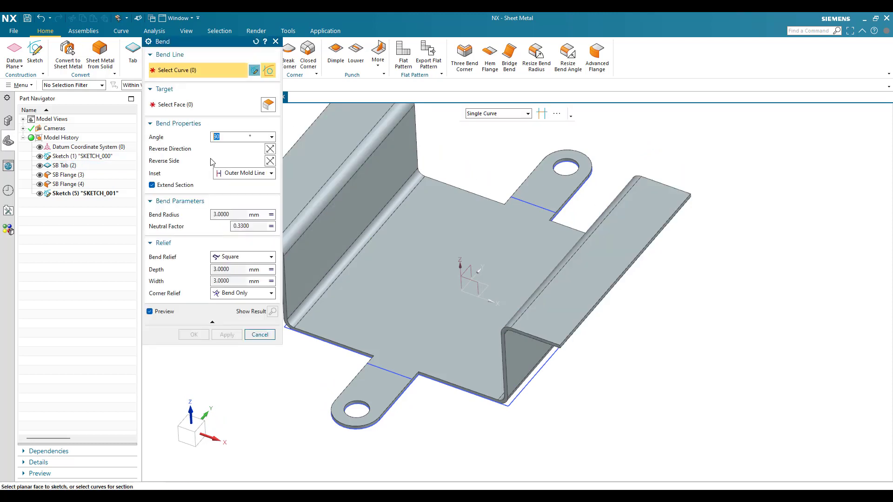
{"action": "left_click_drag", "start_coordinate": [206, 47], "coordinate": [197, 69]}
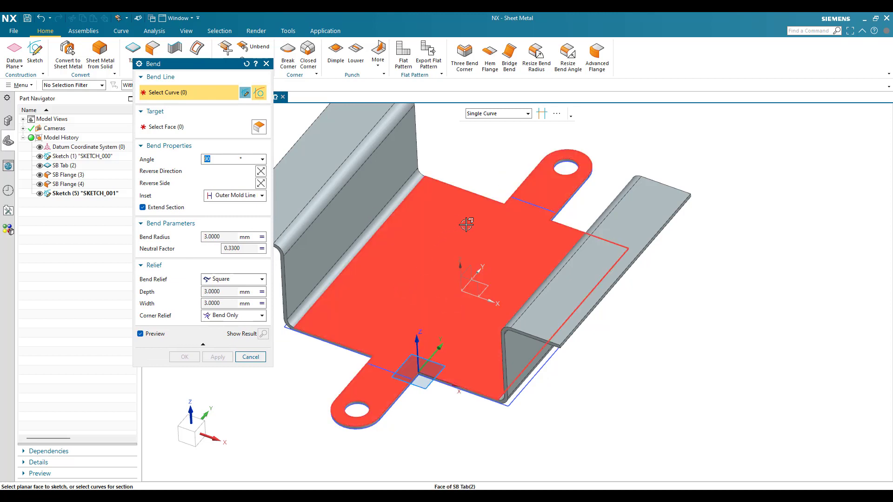
{"action": "scroll", "coordinate": [525, 215], "scroll_direction": "up", "scroll_amount": 5}
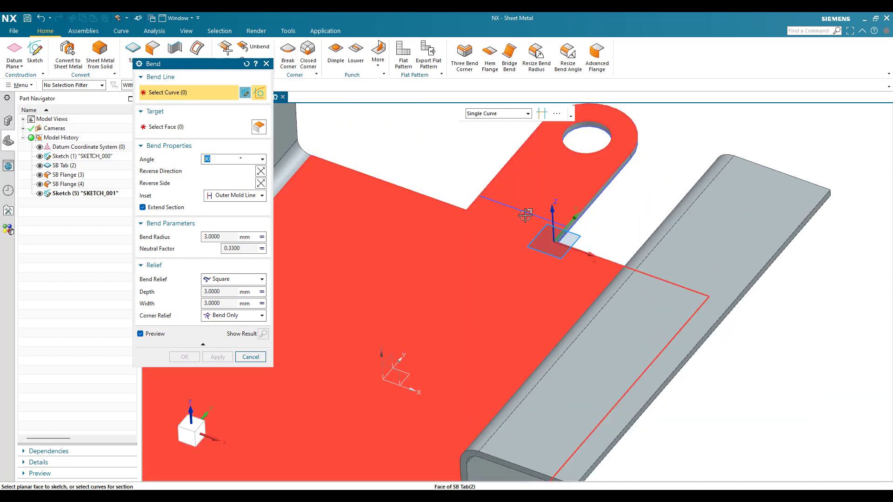
{"action": "scroll", "coordinate": [496, 249], "scroll_direction": "down", "scroll_amount": 4}
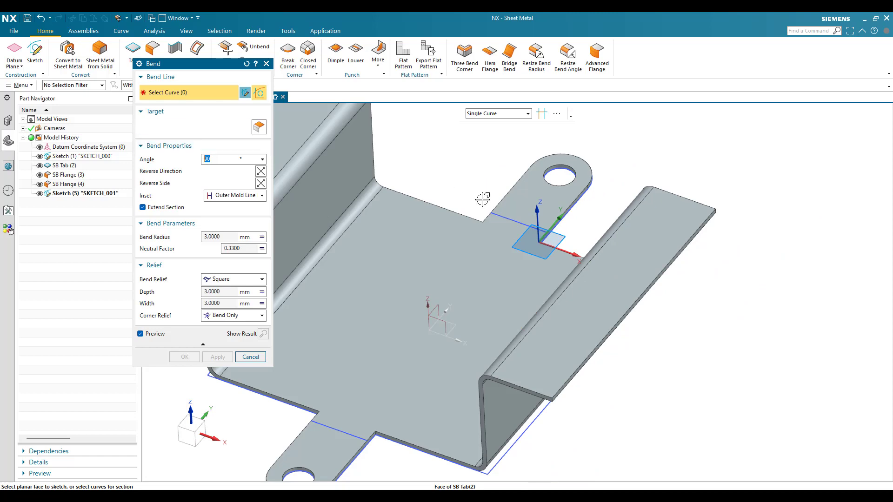
{"action": "left_click", "coordinate": [506, 219]}
{"action": "scroll", "coordinate": [488, 270], "scroll_direction": "down", "scroll_amount": 3}
{"action": "scroll", "coordinate": [531, 271], "scroll_direction": "up", "scroll_amount": 4}
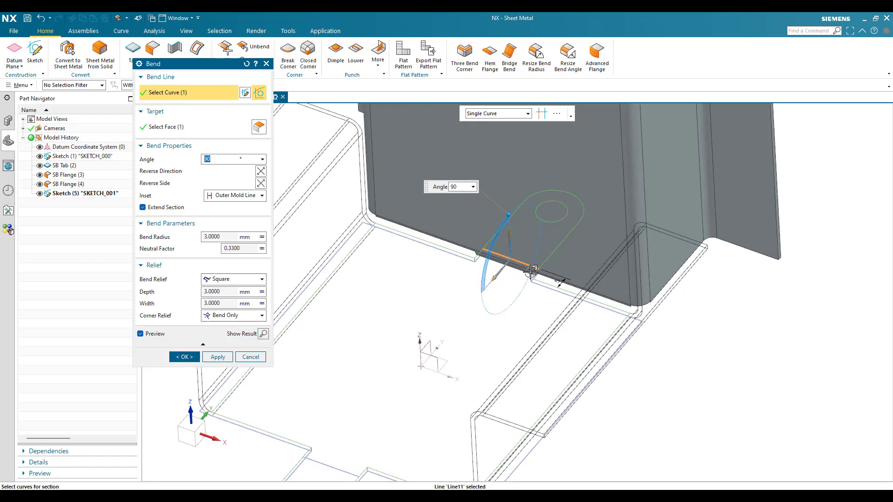
{"action": "scroll", "coordinate": [531, 271], "scroll_direction": "down", "scroll_amount": 3}
{"action": "scroll", "coordinate": [531, 274], "scroll_direction": "up", "scroll_amount": 2}
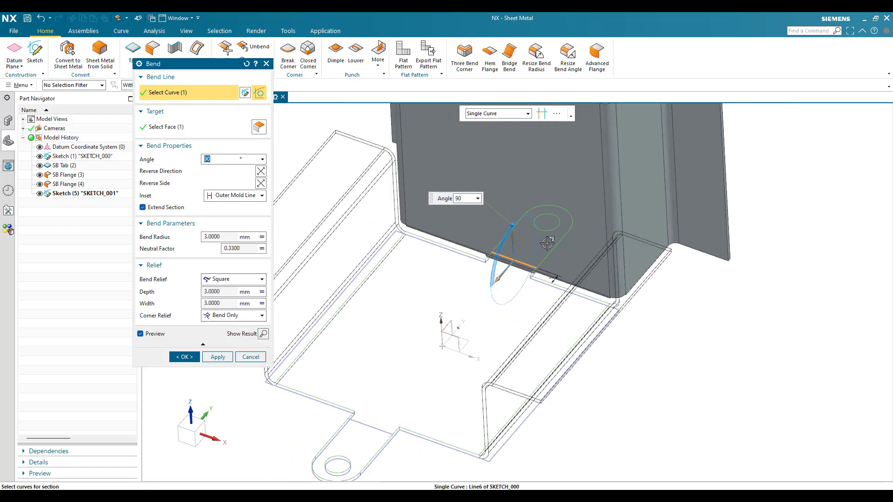
{"action": "scroll", "coordinate": [505, 226], "scroll_direction": "down", "scroll_amount": 1}
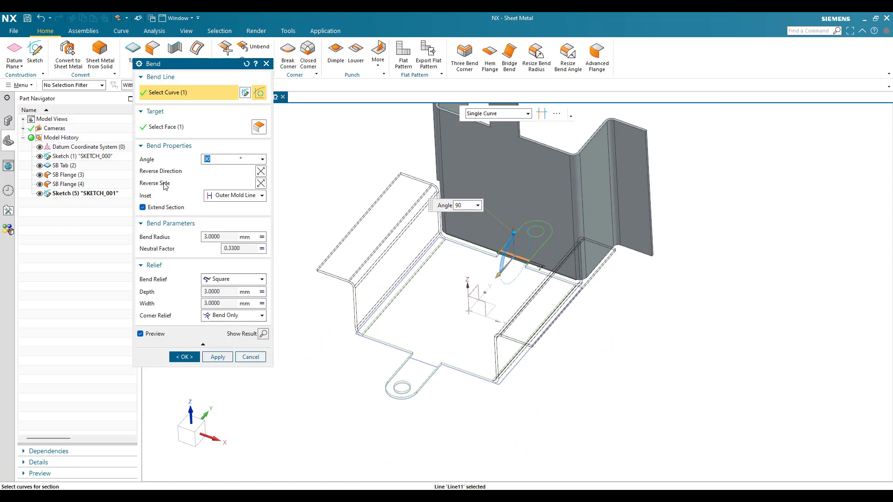
Reverse the bend side so the far extension folds upward instead of the base, and apply the 90° bend.
{"action": "left_click", "coordinate": [261, 185]}
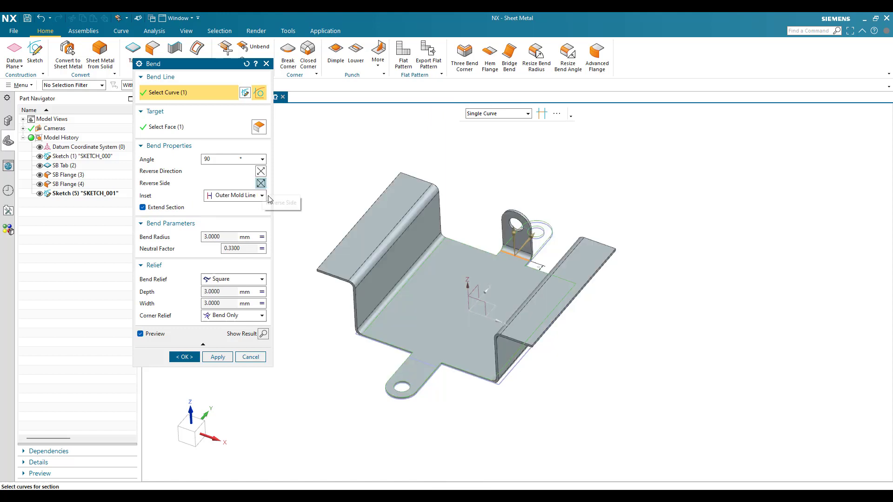
{"action": "scroll", "coordinate": [476, 189], "scroll_direction": "up", "scroll_amount": 3}
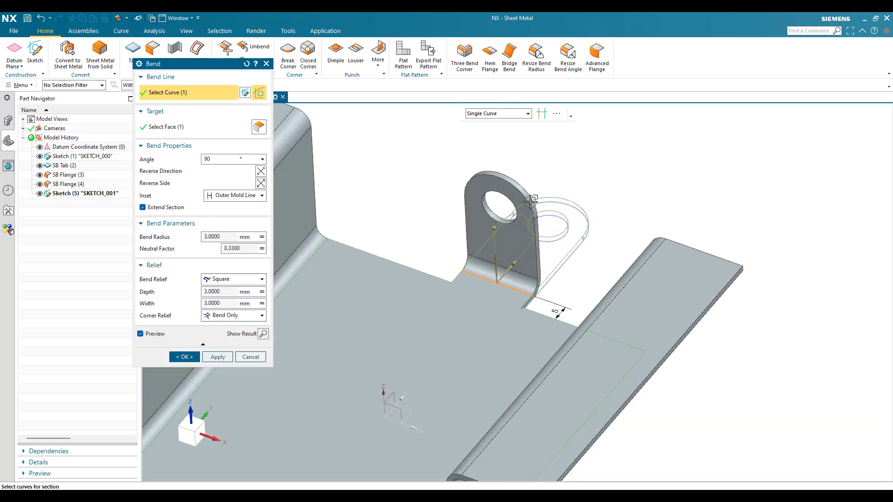
{"action": "scroll", "coordinate": [530, 201], "scroll_direction": "down", "scroll_amount": 2}
{"action": "scroll", "coordinate": [530, 201], "scroll_direction": "up", "scroll_amount": 1}
{"action": "scroll", "coordinate": [532, 201], "scroll_direction": "down", "scroll_amount": 1}
{"action": "scroll", "coordinate": [418, 232], "scroll_direction": "down", "scroll_amount": 1}
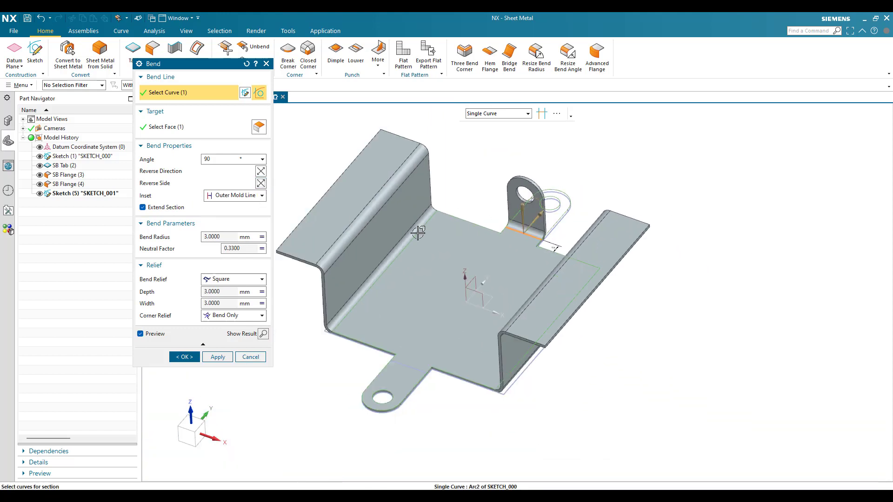
{"action": "left_click", "coordinate": [217, 357]}
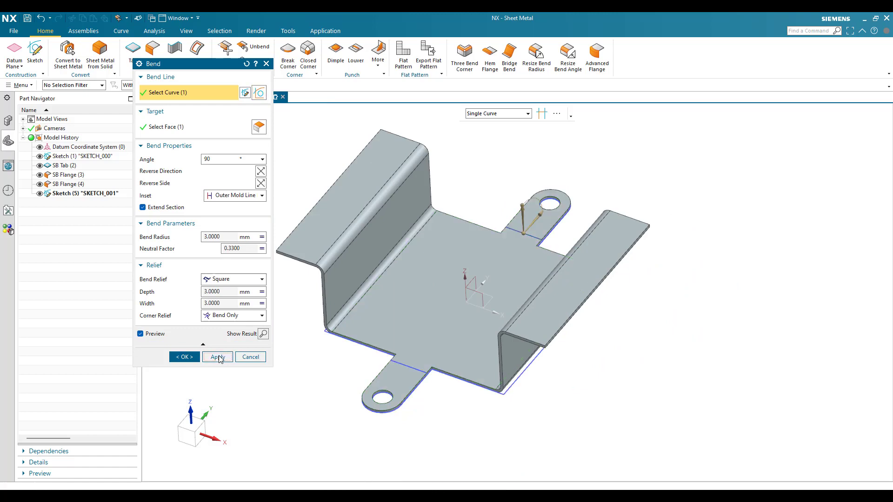
Set up a 90° bend along the mirrored line on the near extension, reversing the side so the extension folds instead of the base.
{"action": "scroll", "coordinate": [418, 359], "scroll_direction": "up", "scroll_amount": 4}
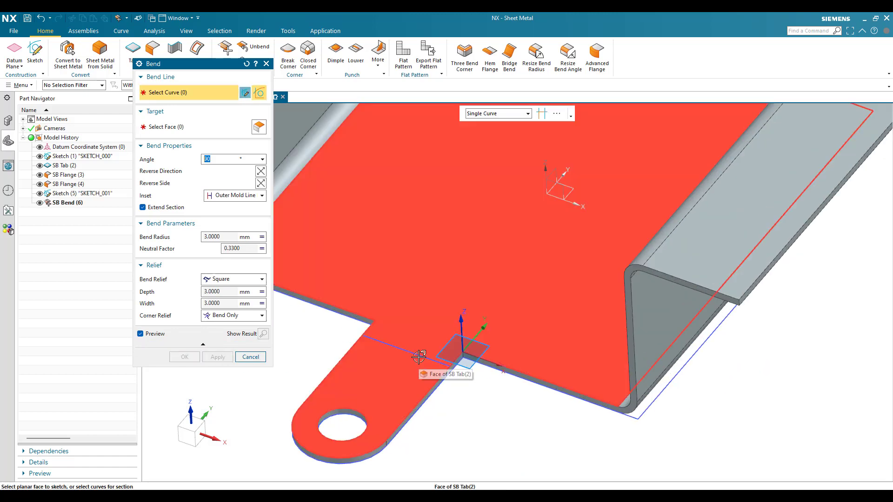
{"action": "left_click", "coordinate": [419, 357]}
{"action": "middle_click_drag", "start_coordinate": [418, 359], "coordinate": [468, 276]}
{"action": "scroll", "coordinate": [469, 275], "scroll_direction": "down", "scroll_amount": 3}
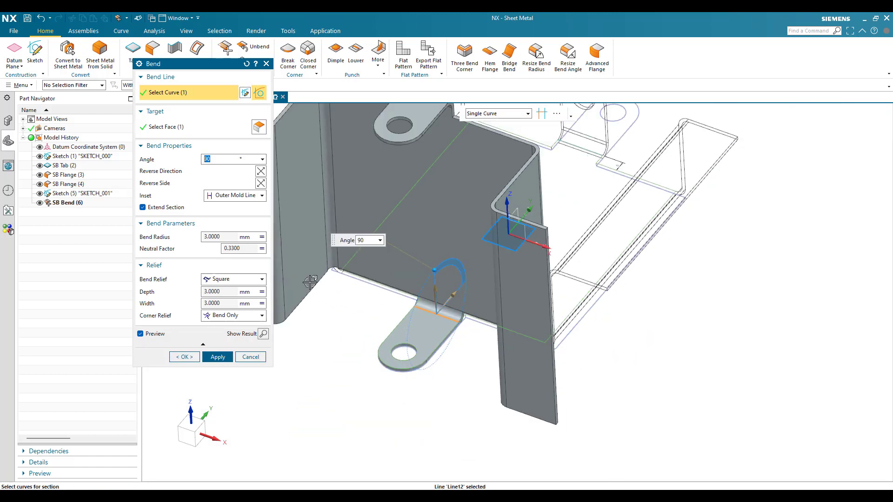
{"action": "left_click", "coordinate": [261, 183]}
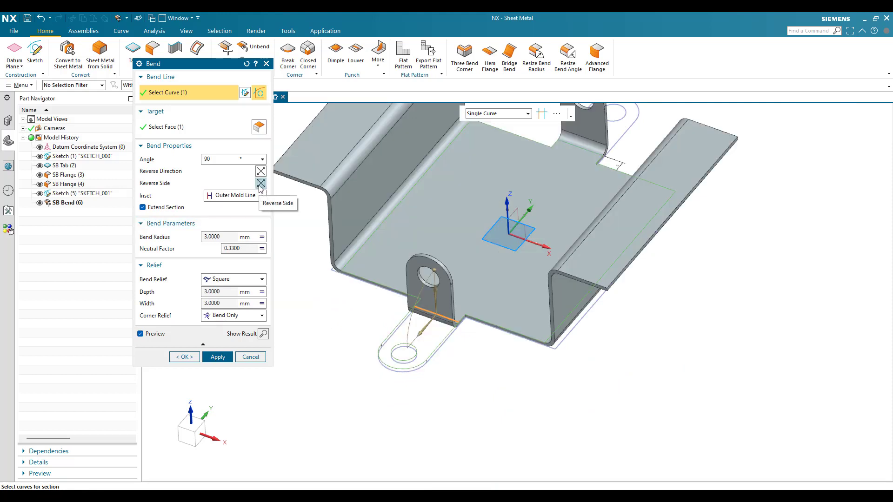
{"action": "scroll", "coordinate": [444, 290], "scroll_direction": "up", "scroll_amount": 2}
{"action": "scroll", "coordinate": [444, 291], "scroll_direction": "down", "scroll_amount": 3}
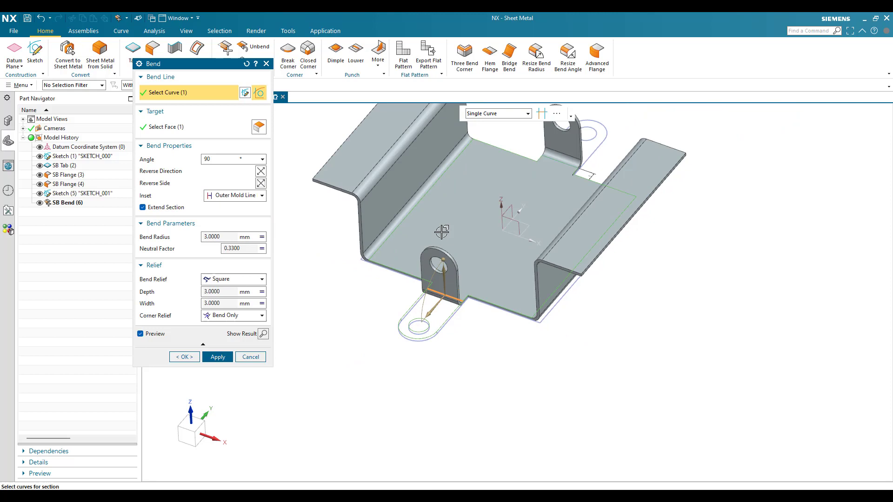
Reverse the bend direction so the near extension folds downward, and finish the Bend command.
{"action": "left_click", "coordinate": [260, 172]}
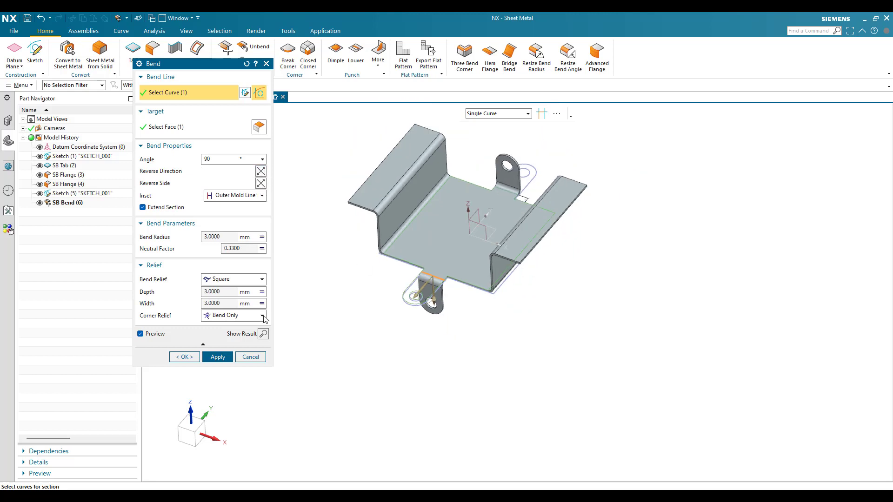
{"action": "left_click", "coordinate": [186, 357]}
{"action": "scroll", "coordinate": [374, 309], "scroll_direction": "down", "scroll_amount": 2}
{"action": "scroll", "coordinate": [383, 297], "scroll_direction": "up", "scroll_amount": 5}
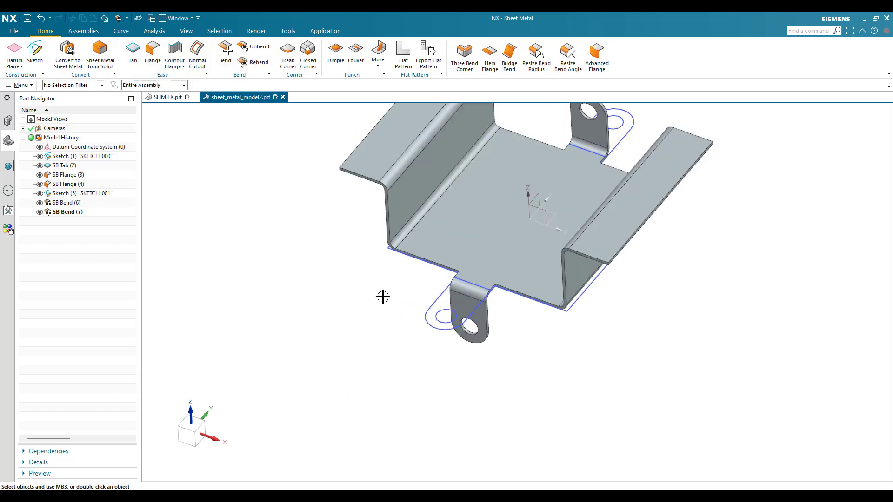
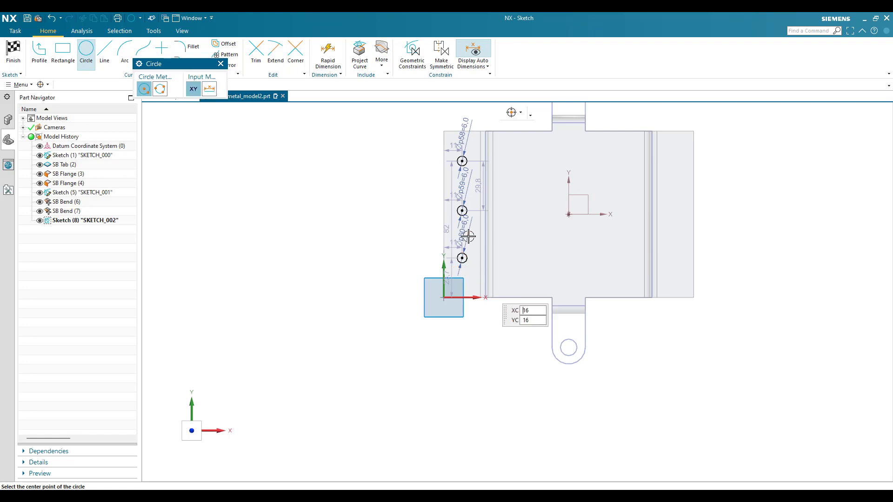
{"action": "key", "text": "Escape"}
Leave the Circle command, hide the automatic dimensions, and vertically align the centers of the three circles on the flange.
{"action": "left_click", "coordinate": [471, 51]}
{"action": "scroll", "coordinate": [463, 229], "scroll_direction": "up", "scroll_amount": 3}
{"action": "scroll", "coordinate": [464, 228], "scroll_direction": "down", "scroll_amount": 2}
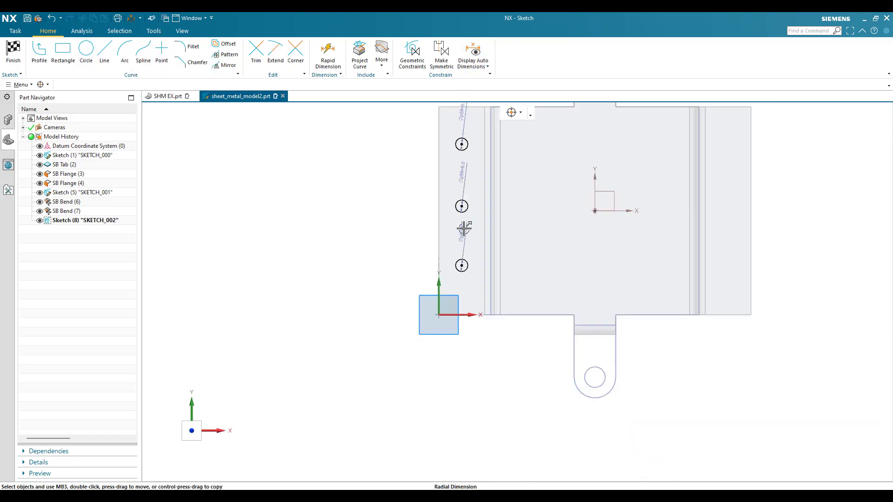
{"action": "key", "text": "c"}
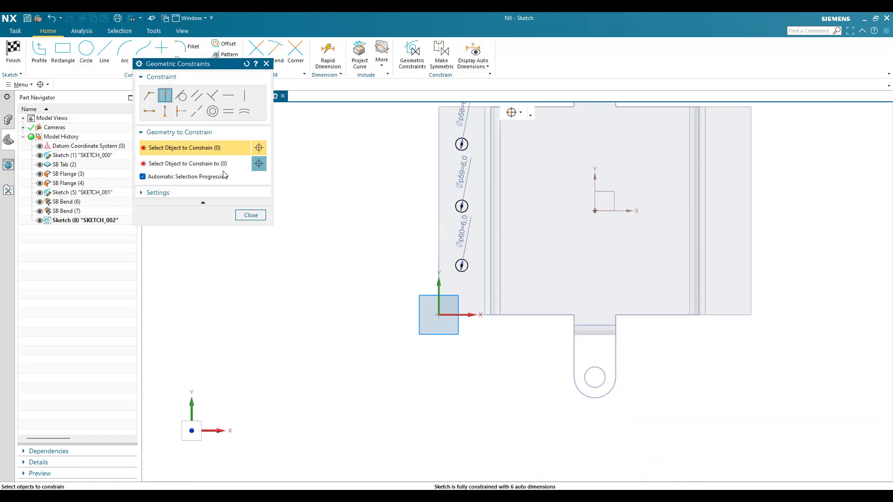
{"action": "left_click", "coordinate": [461, 266]}
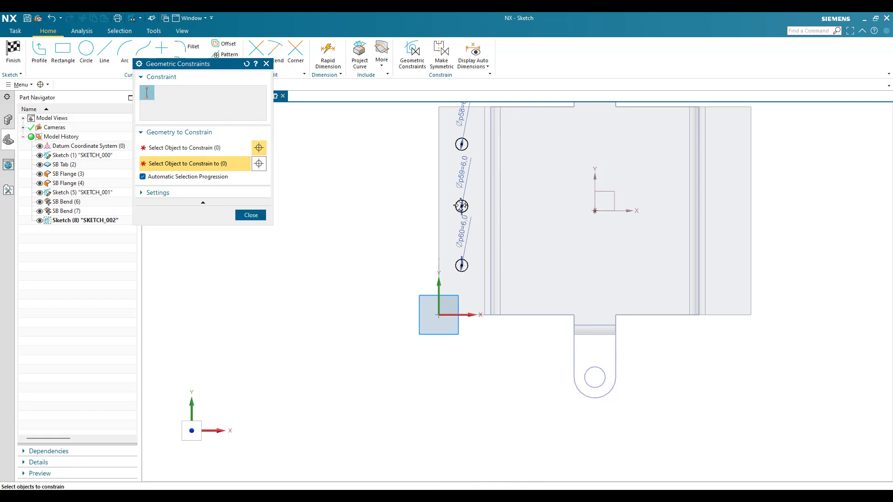
{"action": "left_click", "coordinate": [461, 207]}
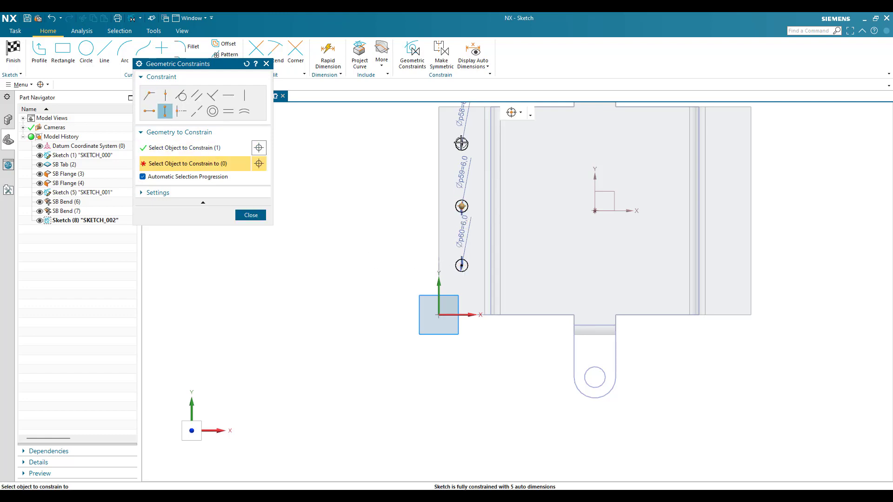
{"action": "left_click", "coordinate": [462, 144]}
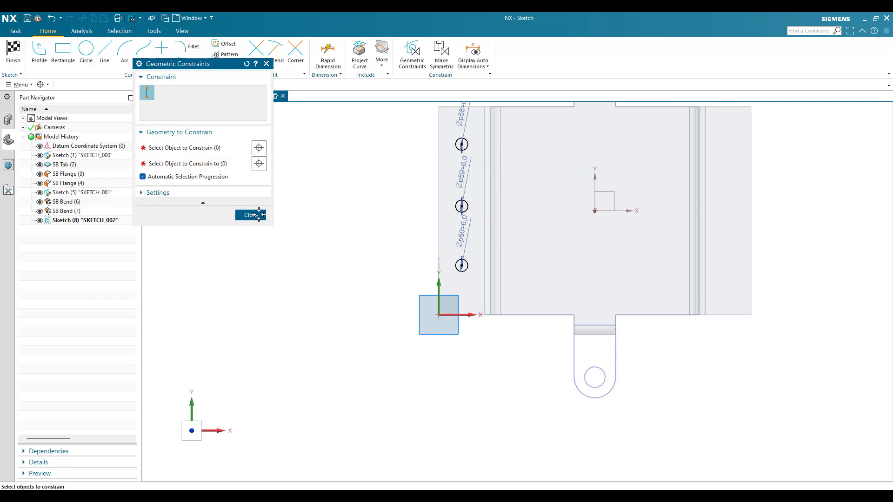
{"action": "left_click", "coordinate": [259, 215]}
Dimension the lowest circle's center 10 mm horizontally from the sketch's vertical axis along the flange's outer edge.
{"action": "scroll", "coordinate": [358, 273], "scroll_direction": "down", "scroll_amount": 2}
{"action": "scroll", "coordinate": [314, 298], "scroll_direction": "up", "scroll_amount": 2}
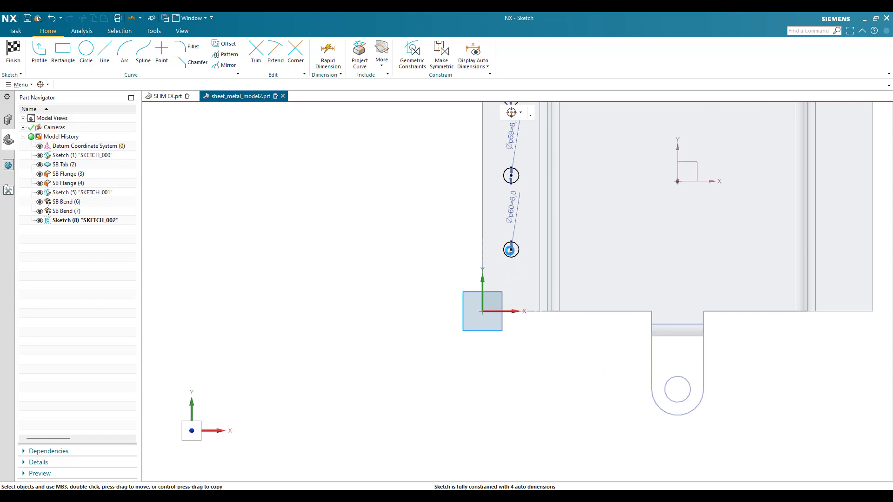
{"action": "key", "text": "d"}
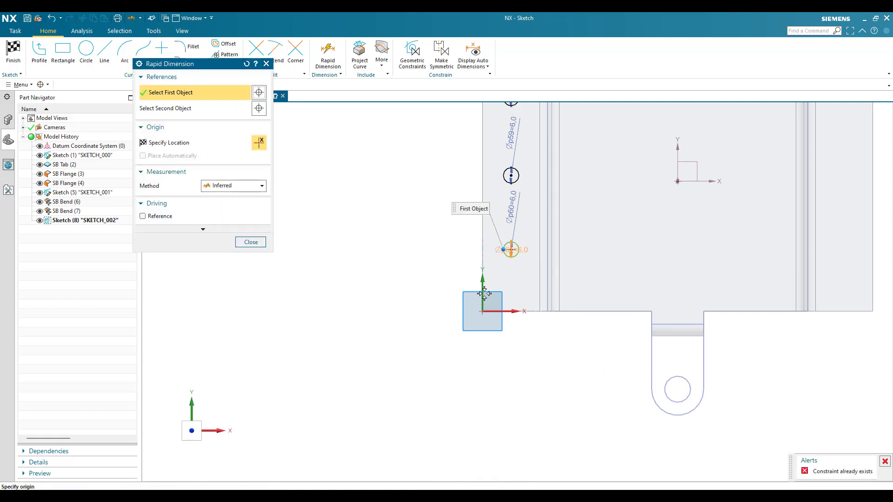
{"action": "left_click", "coordinate": [484, 294]}
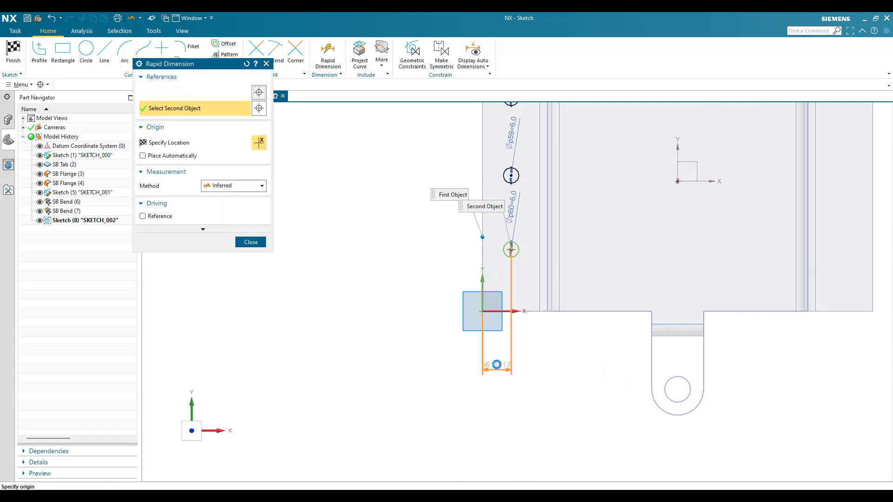
{"action": "left_click", "coordinate": [496, 365]}
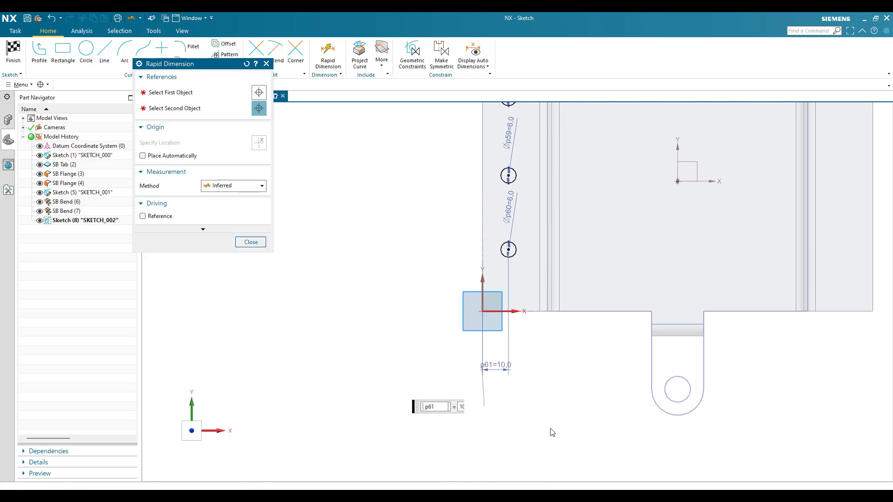
Set the vertical distance between the lowest and middle circle centers to 30 mm.
{"action": "scroll", "coordinate": [542, 412], "scroll_direction": "down", "scroll_amount": 1}
{"action": "scroll", "coordinate": [523, 295], "scroll_direction": "up", "scroll_amount": 1}
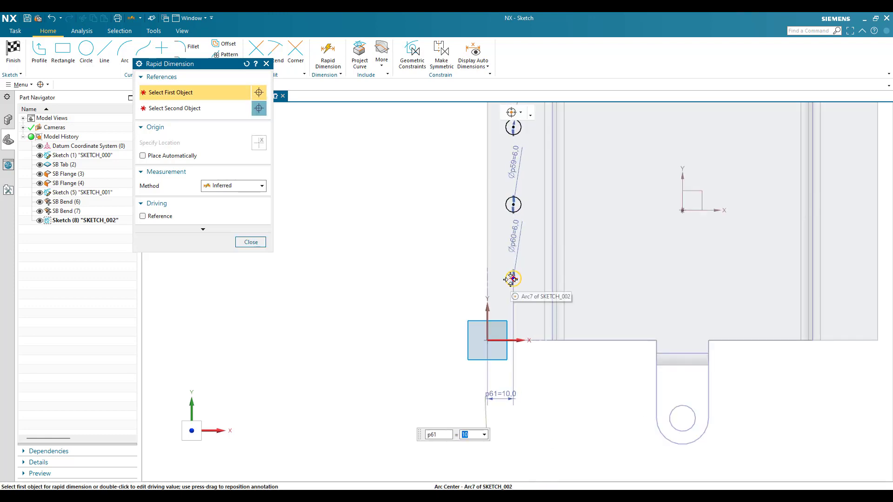
{"action": "left_click", "coordinate": [511, 279]}
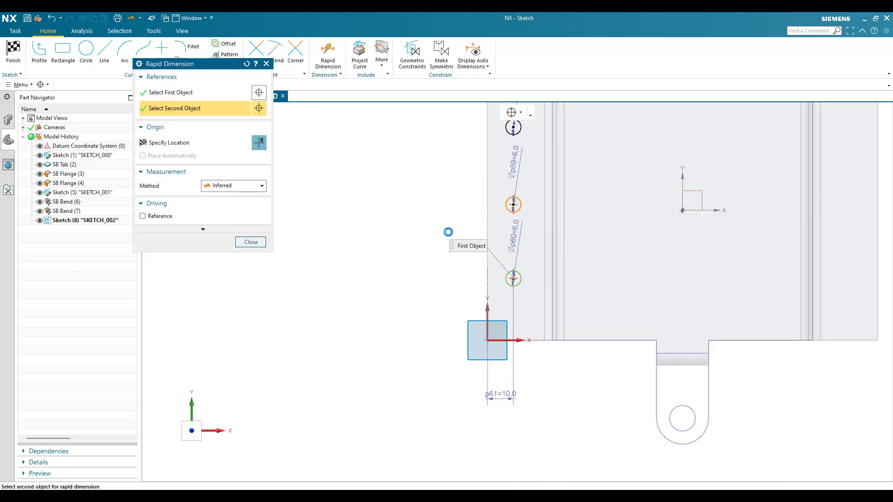
{"action": "left_click", "coordinate": [425, 244]}
{"action": "type", "text": "30"}
{"action": "key", "text": "Return"}
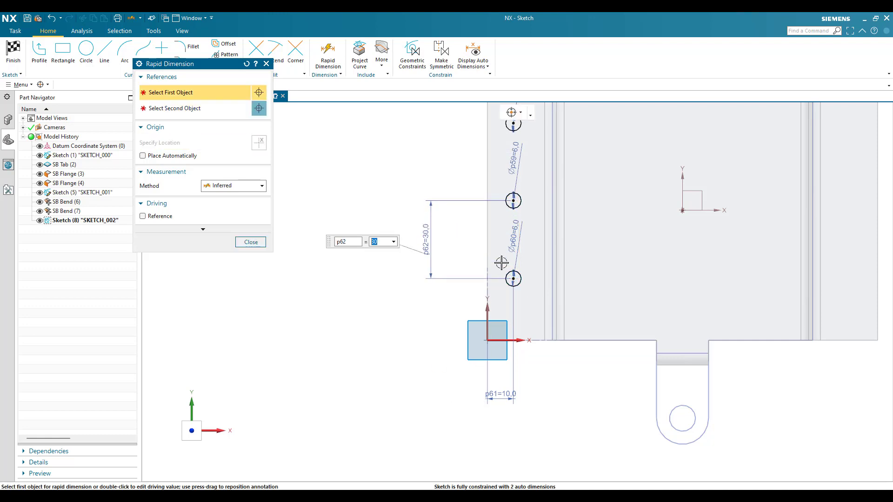
Set the vertical distance between the middle and highest circle centers to 30 mm and leave Rapid Dimension.
{"action": "left_click", "coordinate": [512, 204]}
{"action": "scroll", "coordinate": [507, 256], "scroll_direction": "down", "scroll_amount": 2}
{"action": "left_click", "coordinate": [505, 172]}
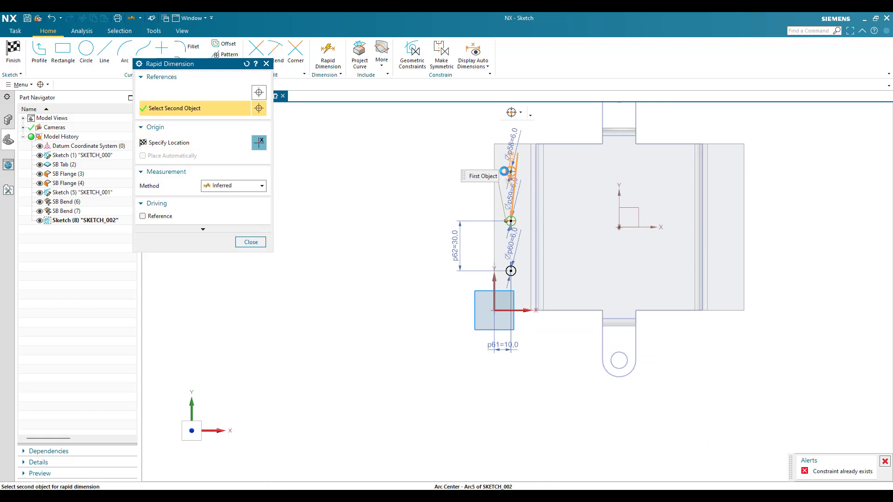
{"action": "left_click", "coordinate": [510, 220]}
{"action": "left_click", "coordinate": [451, 191]}
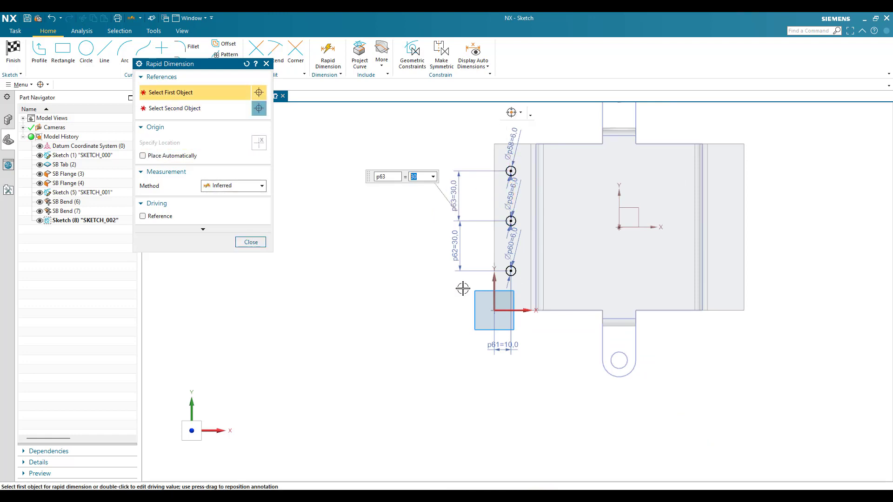
{"action": "key", "text": "Escape"}
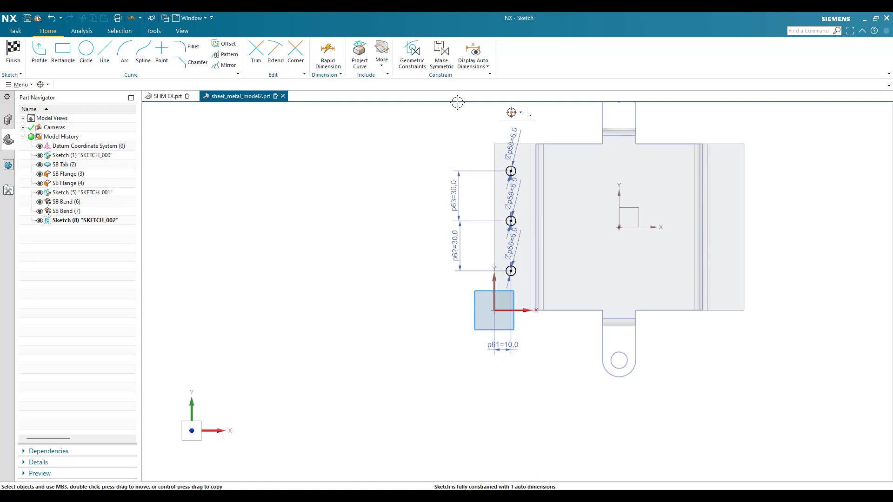
Show the automatic dimensions again and reposition the two 30 mm spacing dimensions beside the flange.
{"action": "left_click", "coordinate": [473, 54]}
{"action": "scroll", "coordinate": [507, 298], "scroll_direction": "up", "scroll_amount": 5}
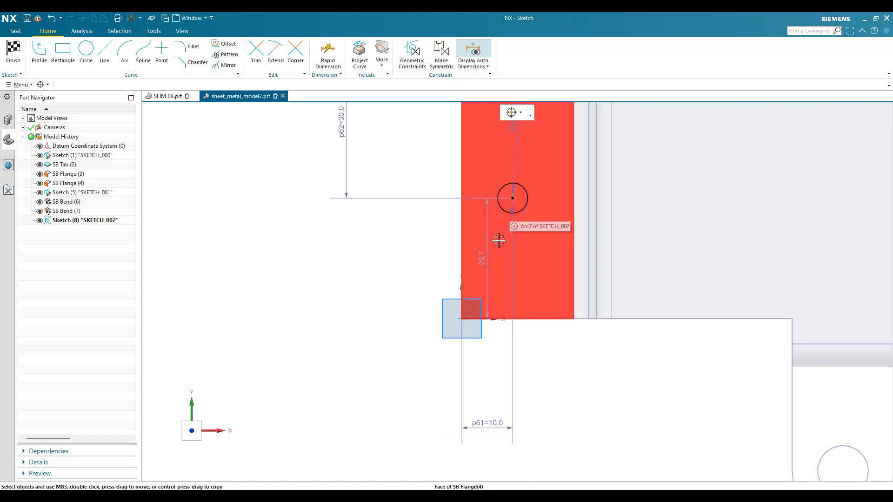
{"action": "scroll", "coordinate": [498, 240], "scroll_direction": "down", "scroll_amount": 5}
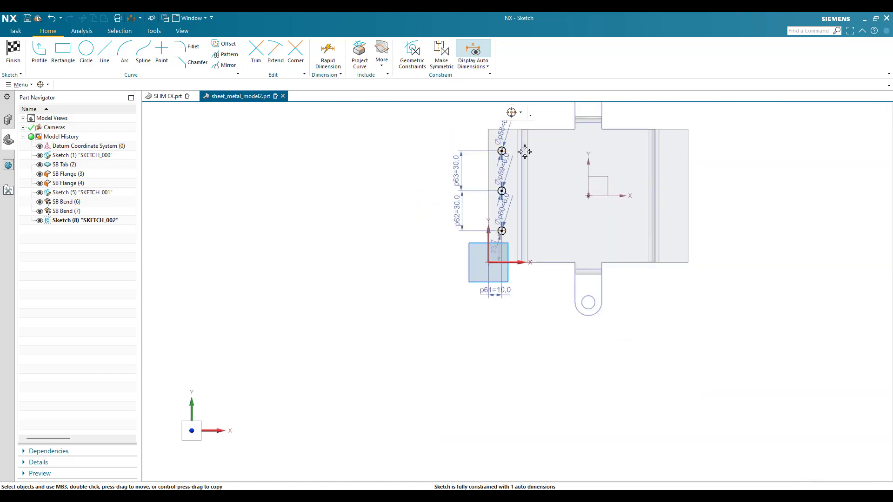
{"action": "mouse_move", "coordinate": [455, 170]}
{"action": "left_mouse_down"}
{"action": "mouse_move", "coordinate": [441, 170]}
{"action": "mouse_move", "coordinate": [450, 179]}
{"action": "left_mouse_up"}
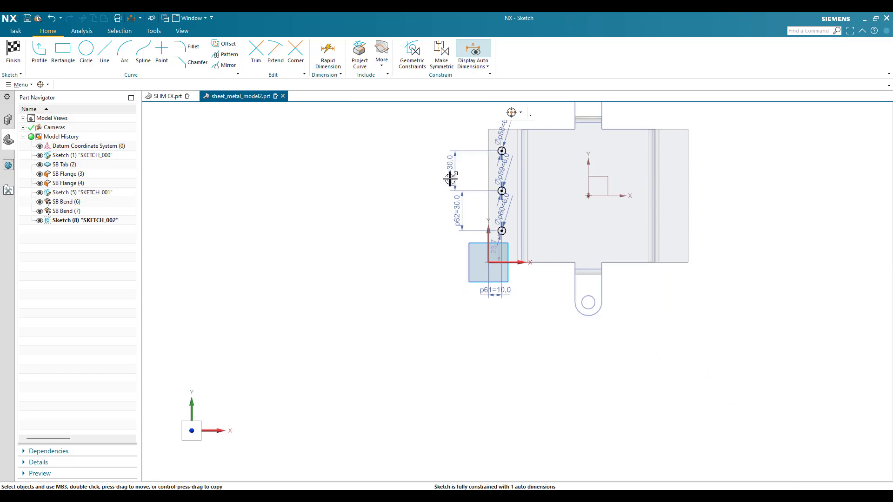
{"action": "mouse_move", "coordinate": [457, 211]}
{"action": "left_mouse_down"}
{"action": "mouse_move", "coordinate": [444, 209]}
{"action": "mouse_move", "coordinate": [461, 214]}
{"action": "left_mouse_up"}
{"action": "scroll", "coordinate": [471, 239], "scroll_direction": "up", "scroll_amount": 2}
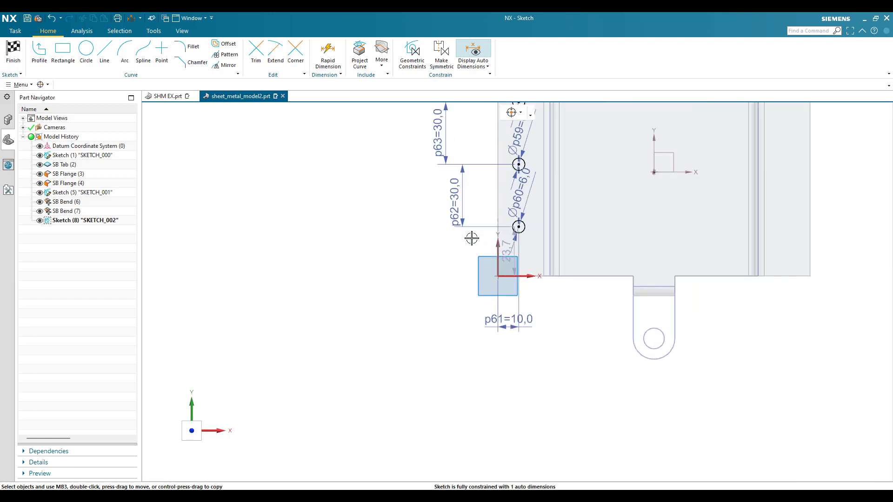
Set the lowest circle's vertical distance from the horizontal axis to 20 mm and finish the sketch.
{"action": "scroll", "coordinate": [471, 238], "scroll_direction": "down", "scroll_amount": 3}
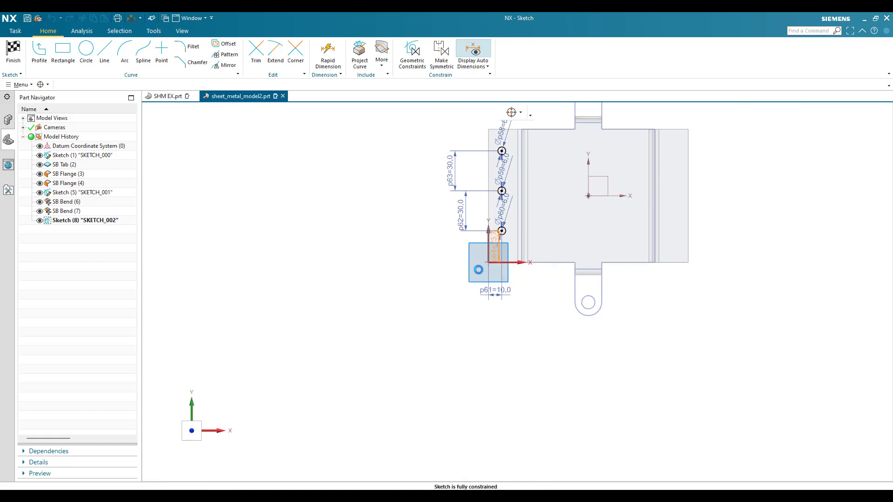
{"action": "double_click", "coordinate": [477, 271]}
{"action": "key", "text": "Escape"}
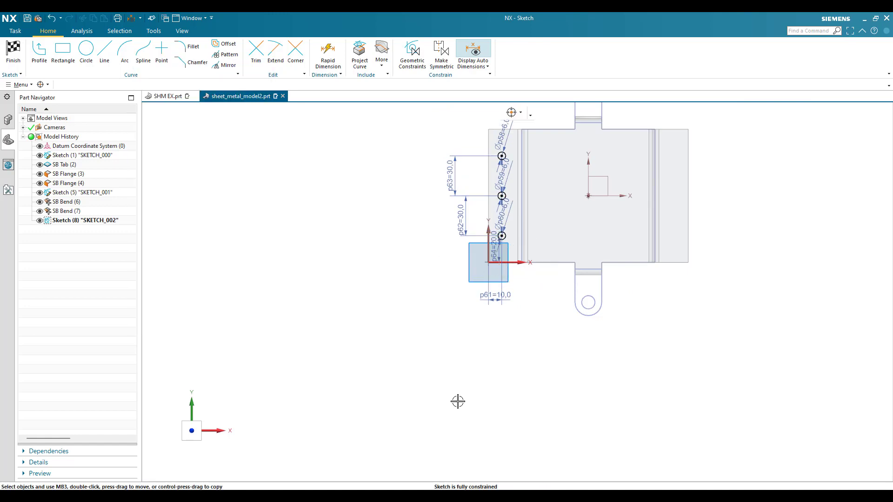
{"action": "left_click", "coordinate": [13, 50]}
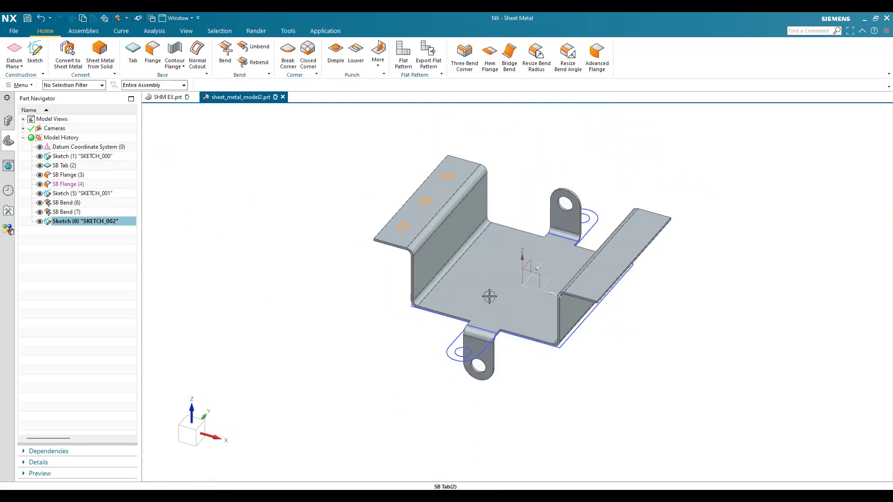
Reopen the hole sketch, mirror the three circles about the datum Y axis onto the opposite flange, and finish the sketch.
{"action": "double_click", "coordinate": [80, 222]}
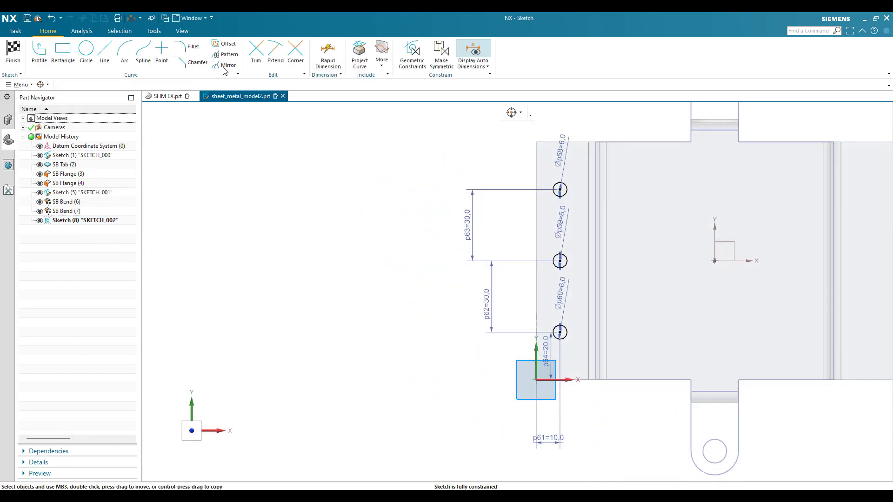
{"action": "left_click", "coordinate": [225, 66]}
{"action": "left_click_drag", "start_coordinate": [504, 159], "coordinate": [587, 354]}
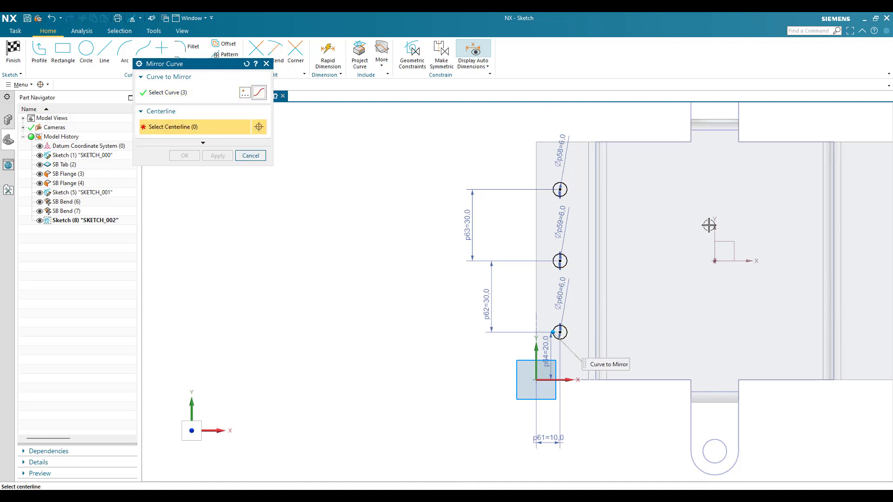
{"action": "left_click", "coordinate": [714, 238]}
{"action": "scroll", "coordinate": [454, 275], "scroll_direction": "down", "scroll_amount": 3}
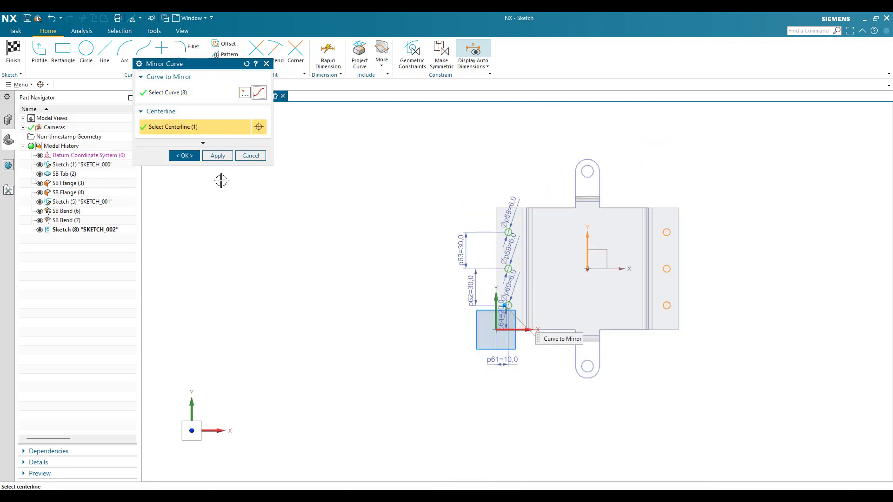
{"action": "left_click", "coordinate": [185, 156]}
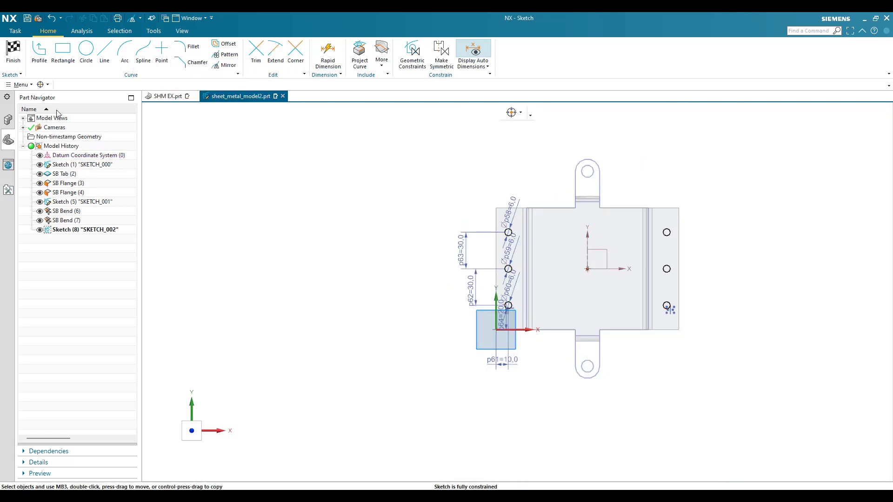
{"action": "left_click", "coordinate": [14, 51]}
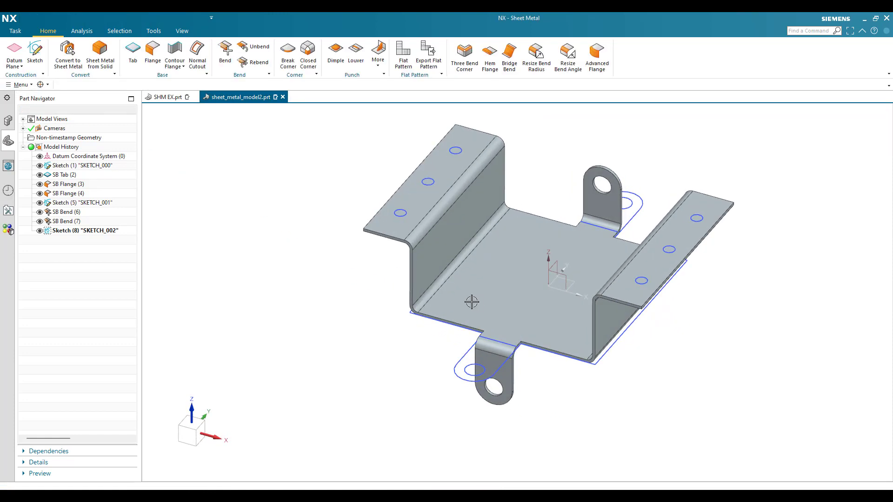
Cut the six sketched circles through both flanges with a Normal Cutout using the Thickness method and a 60 mm depth.
{"action": "scroll", "coordinate": [472, 301], "scroll_direction": "down", "scroll_amount": 2}
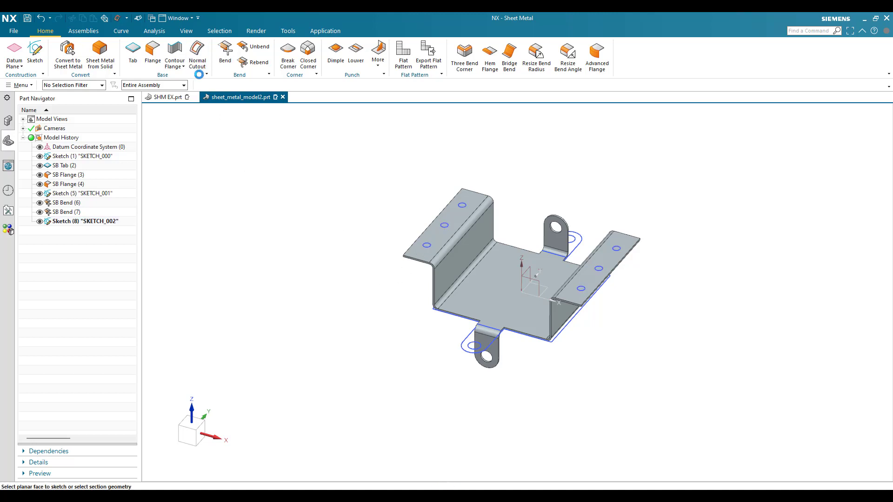
{"action": "left_click", "coordinate": [100, 220]}
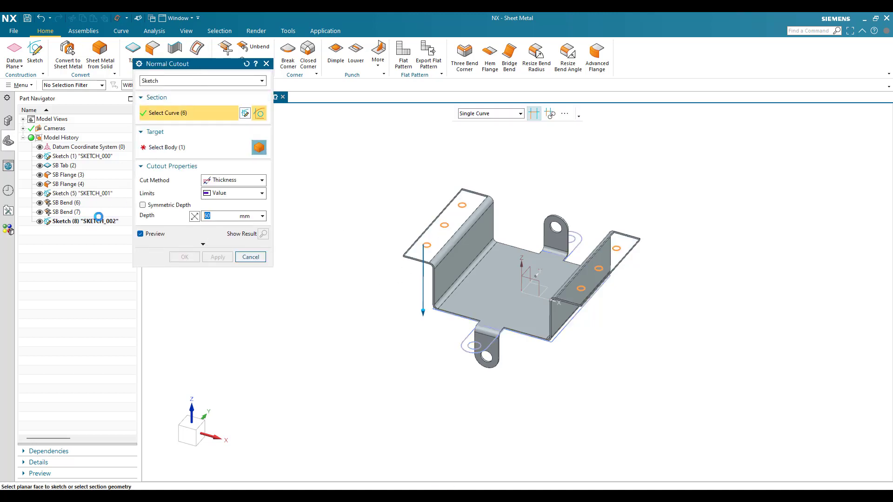
{"action": "scroll", "coordinate": [576, 274], "scroll_direction": "up", "scroll_amount": 5}
{"action": "scroll", "coordinate": [619, 311], "scroll_direction": "down", "scroll_amount": 5}
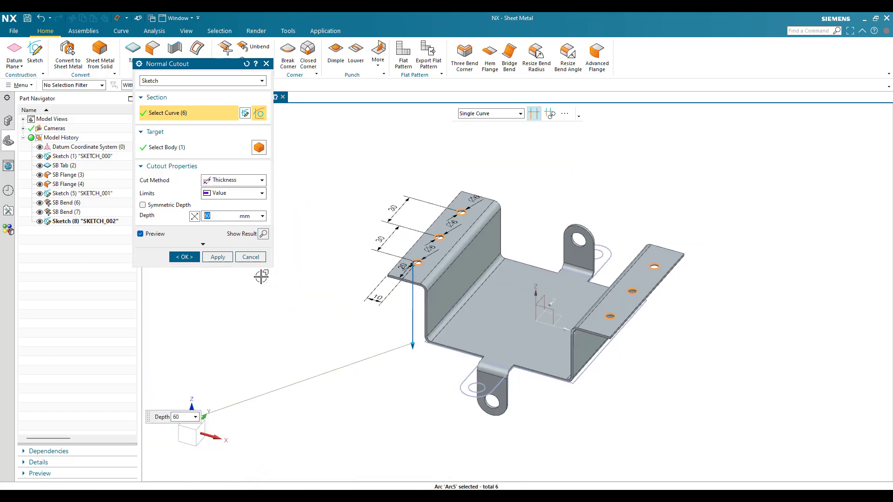
{"action": "left_click", "coordinate": [184, 257]}
Create a new sketch on the top face of the bracket's base.
{"action": "scroll", "coordinate": [353, 251], "scroll_direction": "down", "scroll_amount": 2}
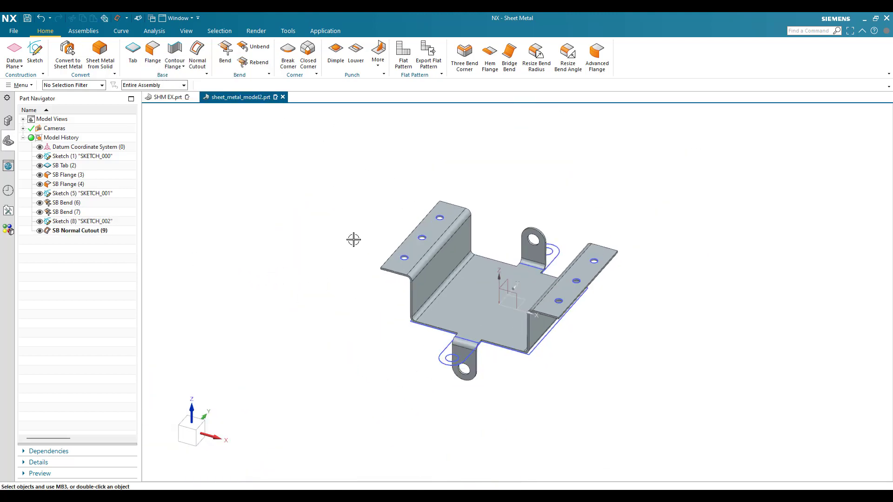
{"action": "scroll", "coordinate": [359, 256], "scroll_direction": "up", "scroll_amount": 2}
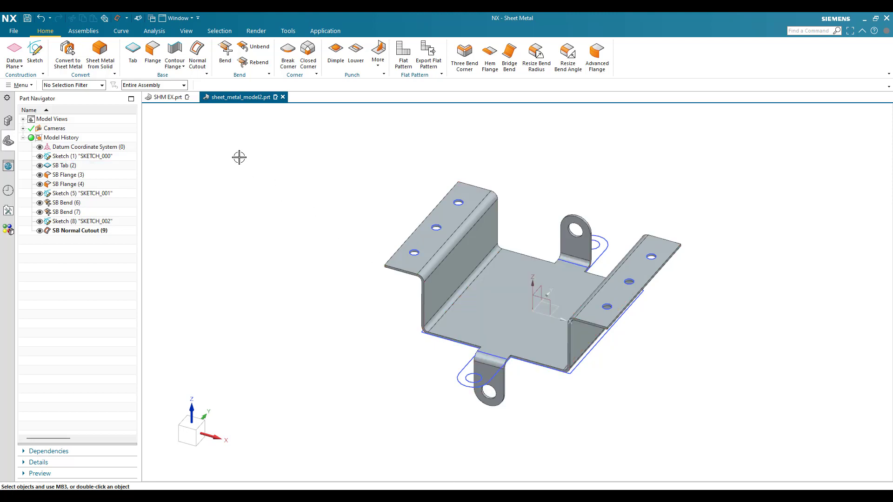
{"action": "left_click", "coordinate": [35, 52]}
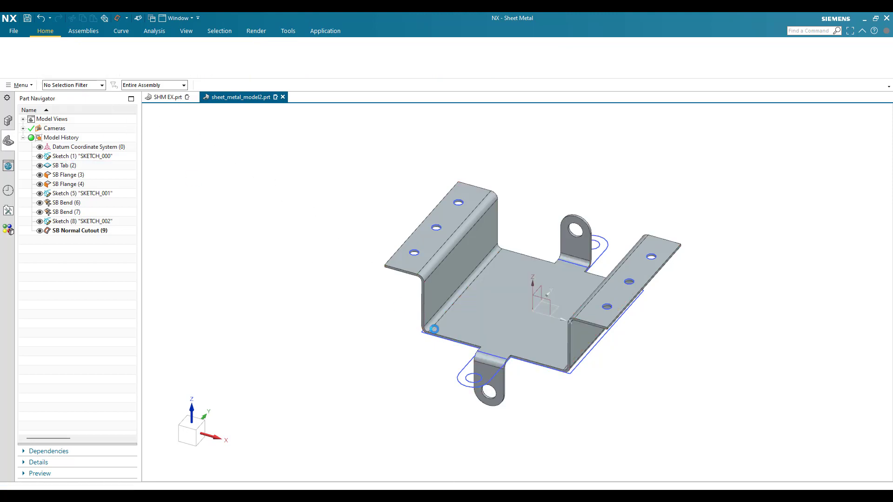
{"action": "left_click", "coordinate": [489, 323]}
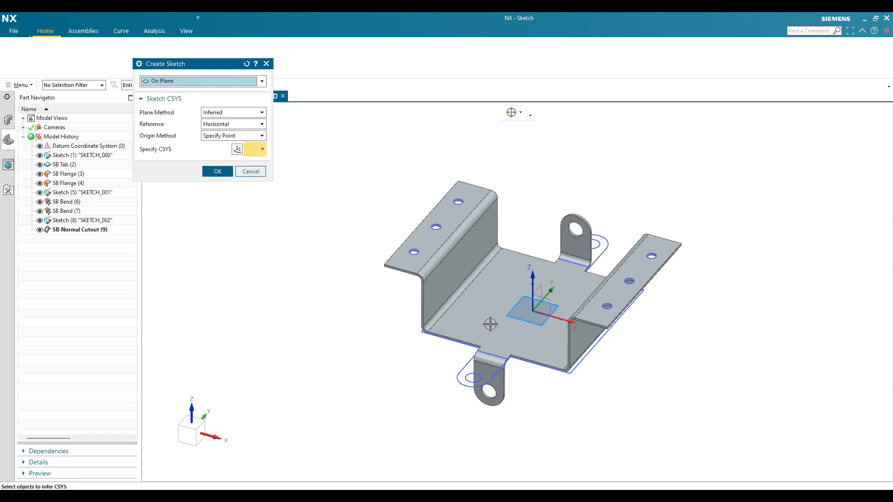
{"action": "middle_click", "coordinate": [344, 317]}
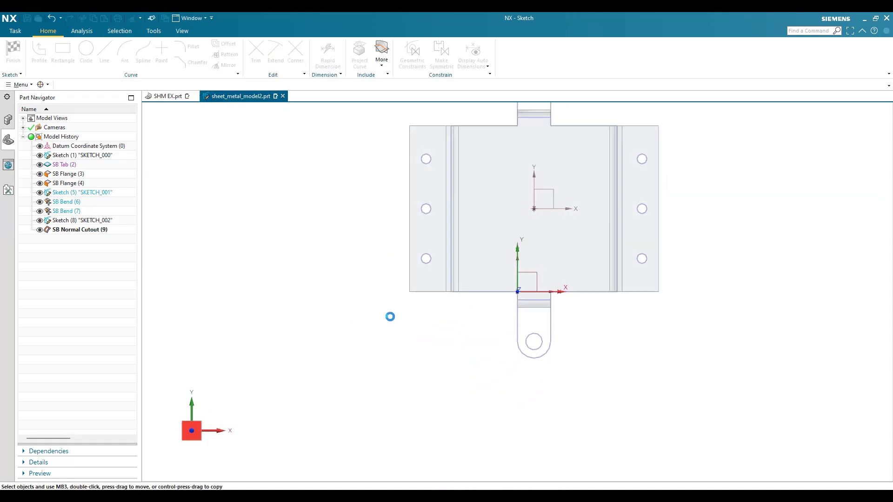
Sketch a horizontal line about 70 mm long across the base, about 26 mm above the sketch's X axis.
{"action": "scroll", "coordinate": [564, 313], "scroll_direction": "down", "scroll_amount": 2}
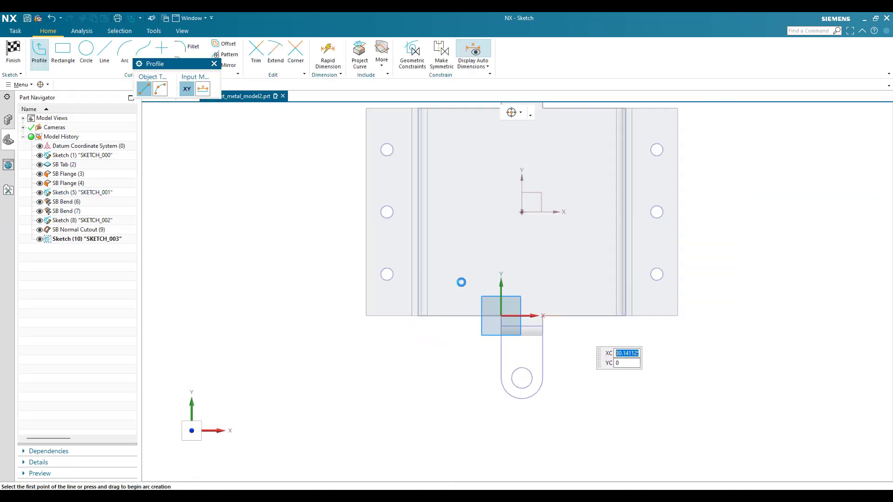
{"action": "left_click", "coordinate": [105, 64]}
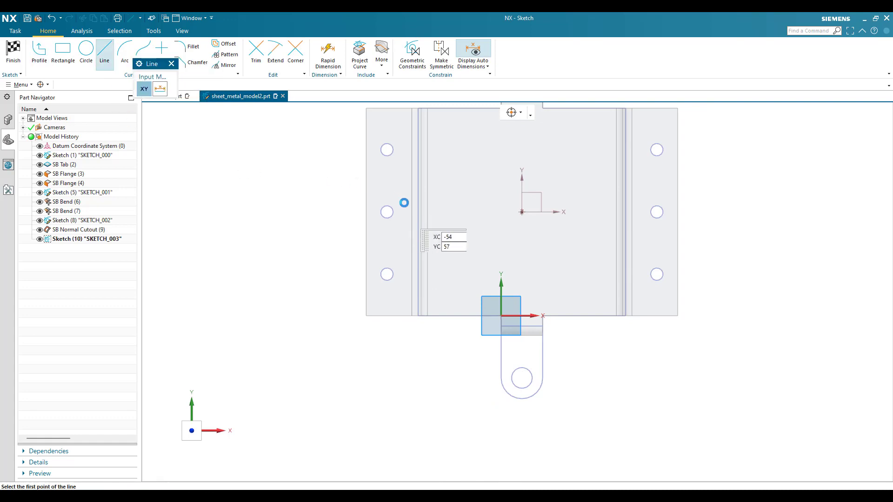
{"action": "scroll", "coordinate": [470, 254], "scroll_direction": "up", "scroll_amount": 2}
{"action": "left_click", "coordinate": [447, 265]}
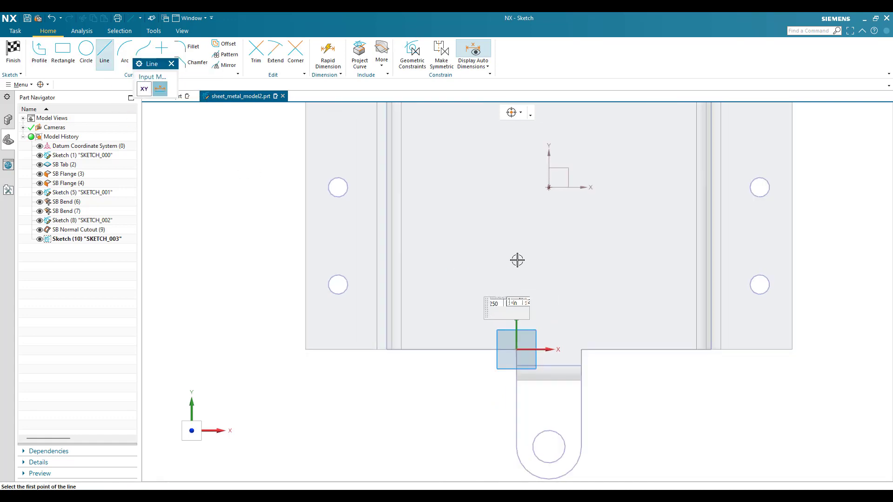
{"action": "left_click", "coordinate": [675, 263]}
{"action": "scroll", "coordinate": [551, 252], "scroll_direction": "down", "scroll_amount": 2}
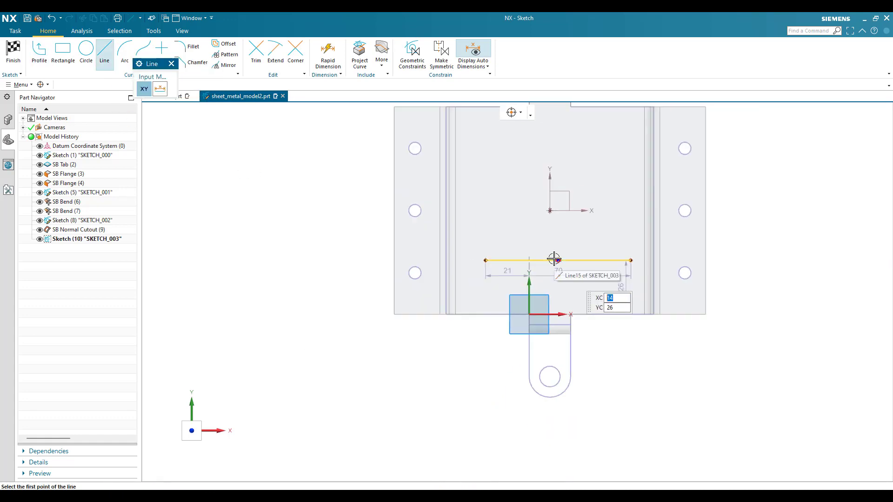
{"action": "key", "text": "Escape"}
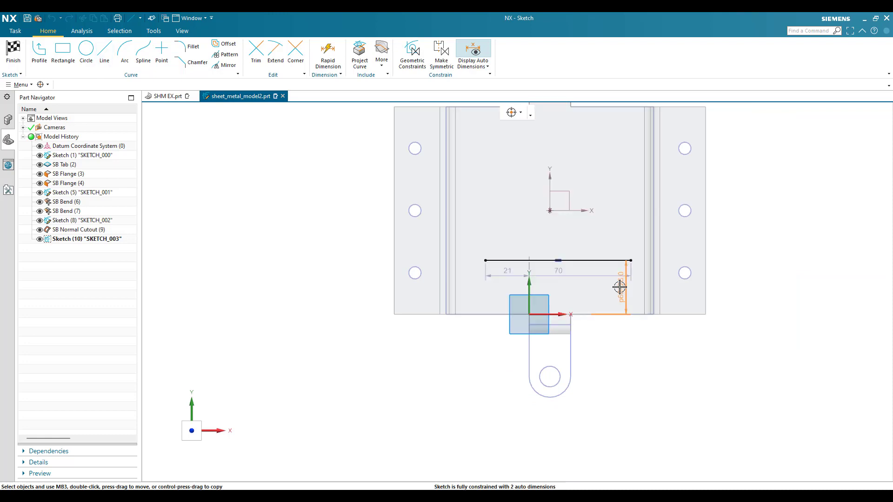
Set the line's vertical distance from the X axis to 25 mm and its length to 60 mm.
{"action": "double_click", "coordinate": [620, 286]}
{"action": "type", "text": "25"}
{"action": "key", "text": "Return"}
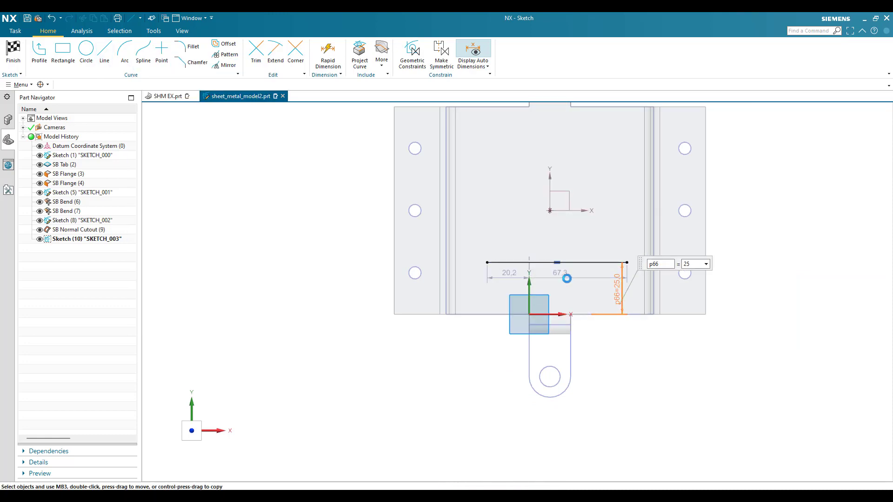
{"action": "left_click", "coordinate": [563, 275]}
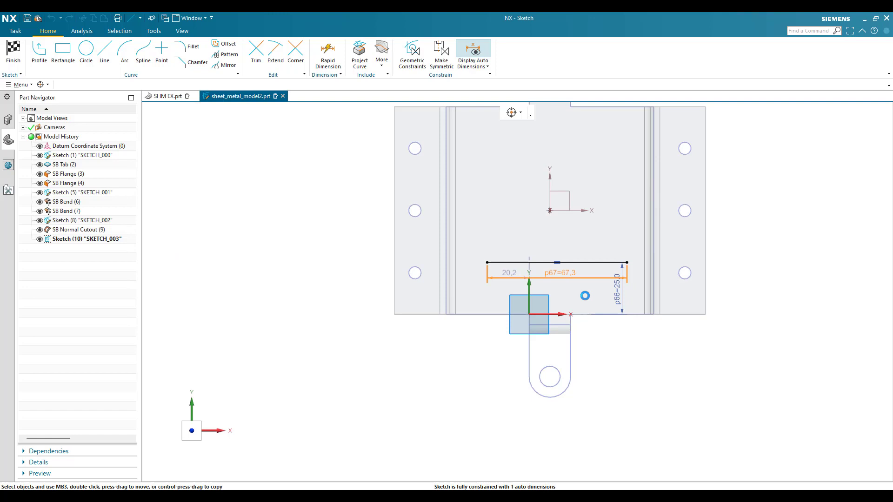
{"action": "double_click", "coordinate": [560, 273]}
{"action": "type", "text": "60"}
{"action": "key", "text": "Return"}
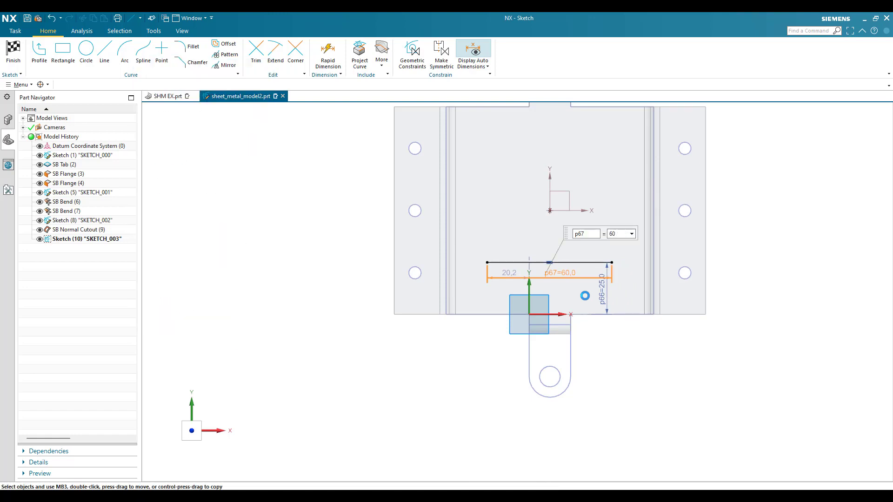
Constrain the line's midpoint onto the datum Y axis so the line is centred on the base.
{"action": "key", "text": "c"}
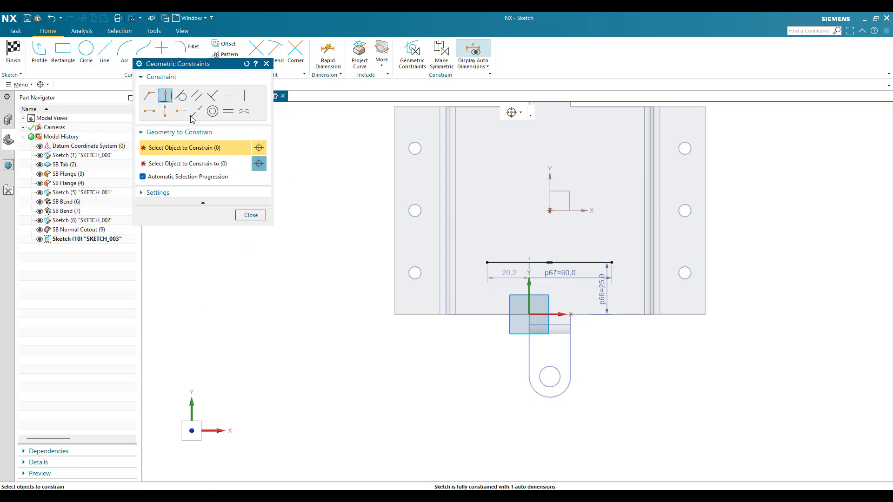
{"action": "left_click", "coordinate": [548, 261]}
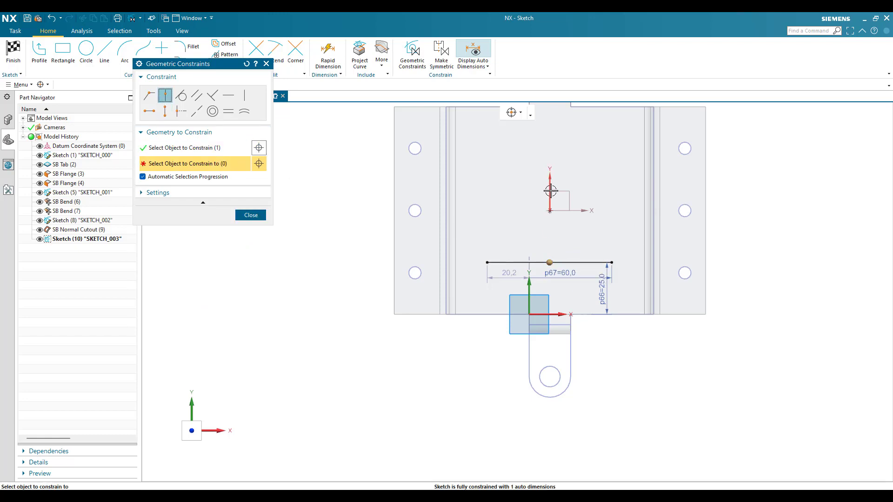
{"action": "left_click", "coordinate": [251, 215]}
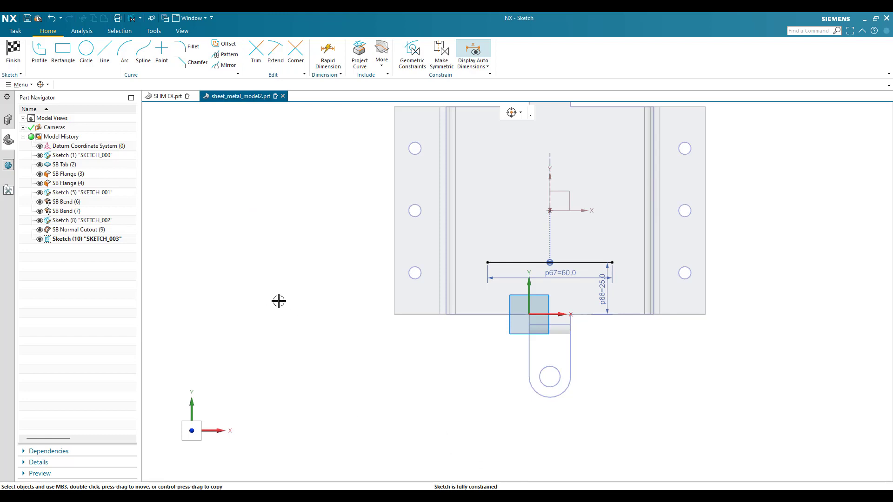
Pattern the line linearly along the base's lengthwise bend edge with a count of 3 and a 25 mm pitch.
{"action": "scroll", "coordinate": [448, 366], "scroll_direction": "down", "scroll_amount": 2}
{"action": "scroll", "coordinate": [468, 304], "scroll_direction": "up", "scroll_amount": 3}
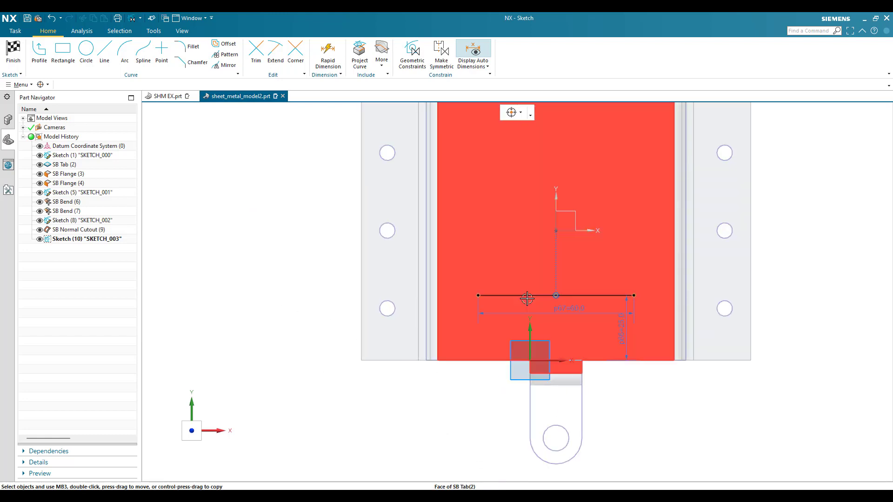
{"action": "scroll", "coordinate": [526, 298], "scroll_direction": "down", "scroll_amount": 2}
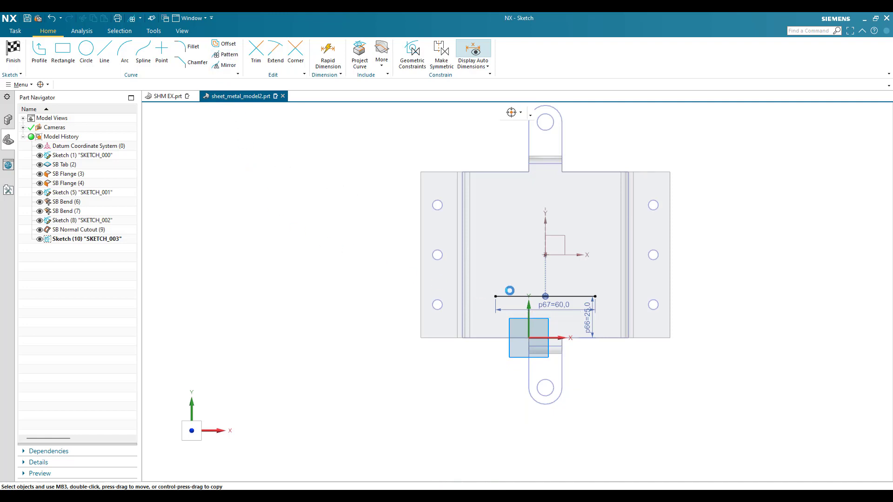
{"action": "left_click", "coordinate": [512, 296]}
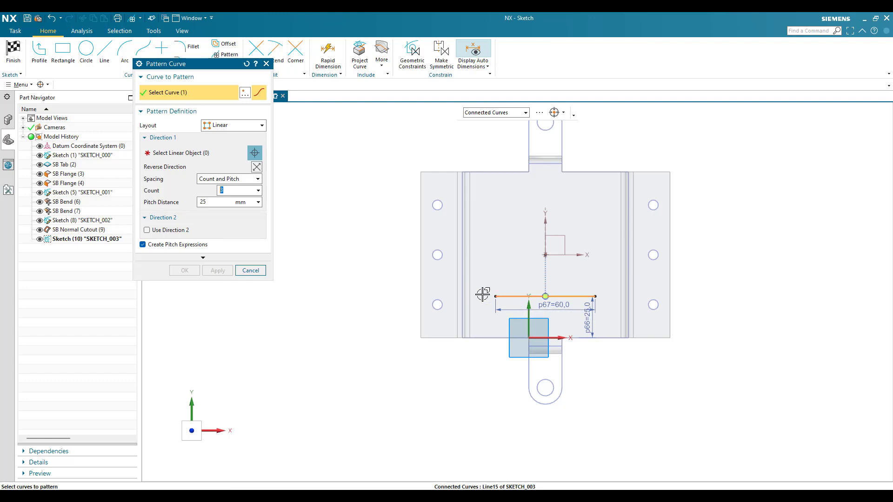
{"action": "left_click", "coordinate": [200, 153]}
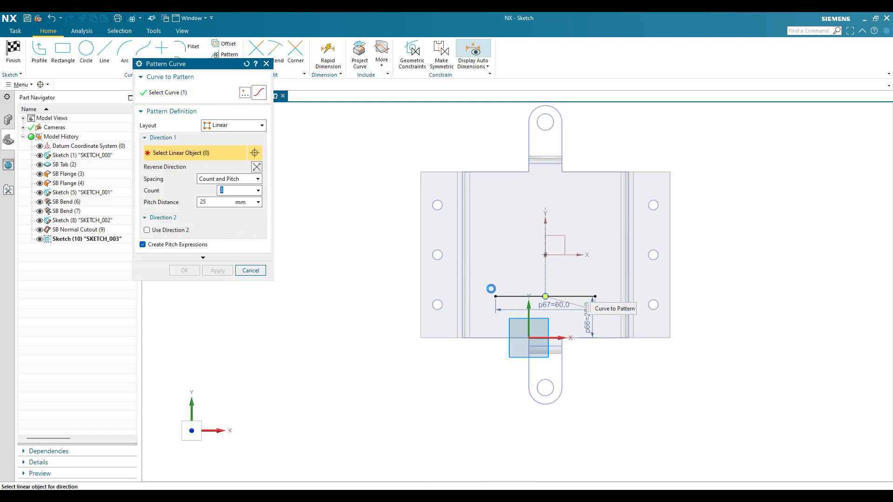
{"action": "left_click", "coordinate": [470, 251]}
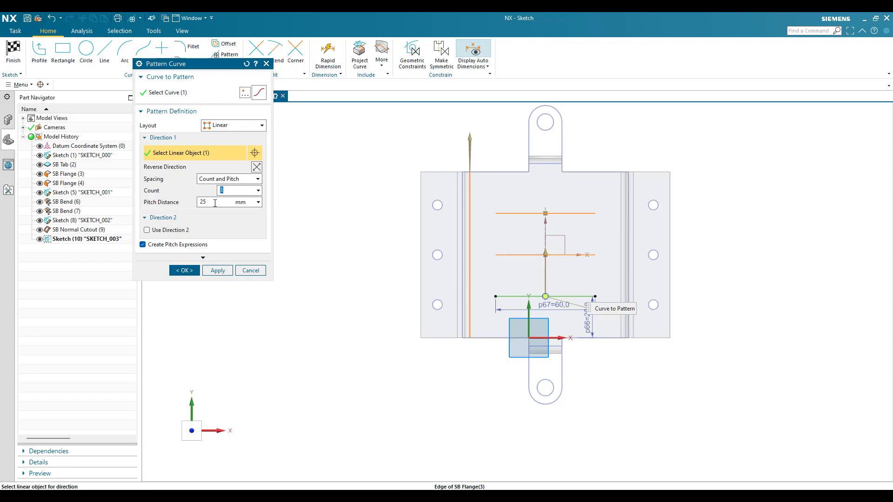
{"action": "key", "text": "Tab"}
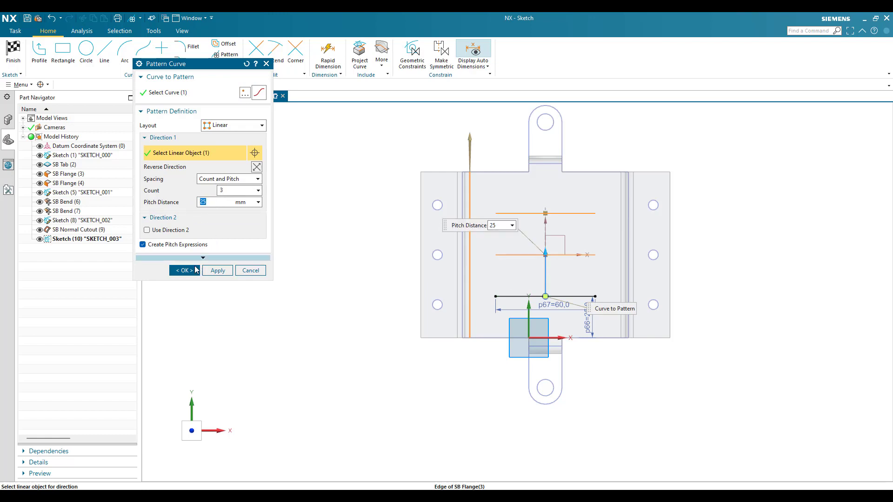
{"action": "left_click", "coordinate": [184, 270]}
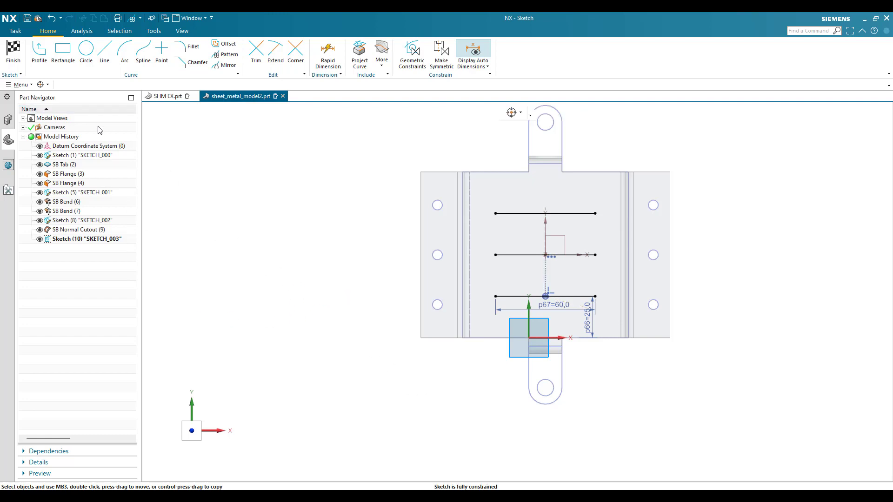
Finish the sketch of the three parallel lines on the base.
{"action": "scroll", "coordinate": [601, 281], "scroll_direction": "up", "scroll_amount": 4}
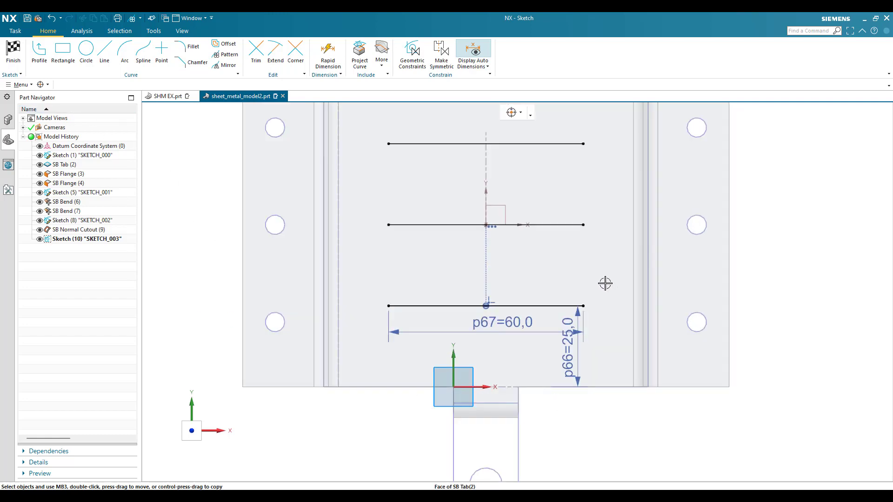
{"action": "scroll", "coordinate": [580, 313], "scroll_direction": "down", "scroll_amount": 1}
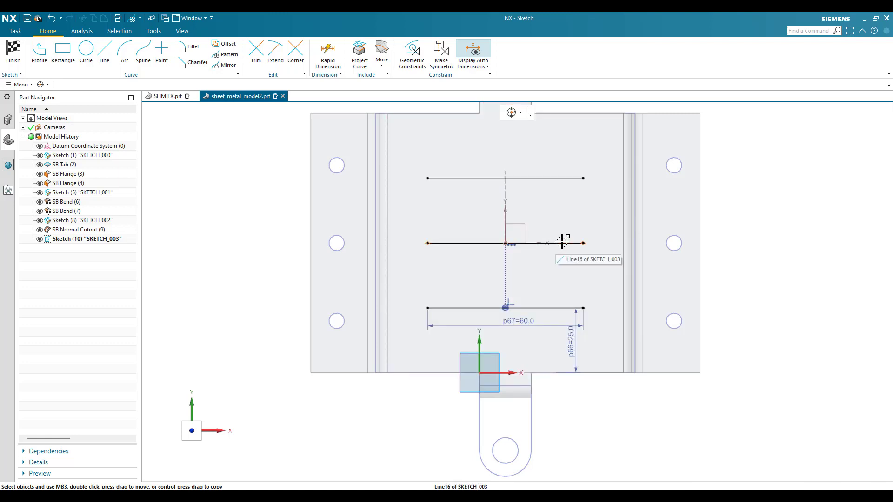
{"action": "scroll", "coordinate": [519, 251], "scroll_direction": "up", "scroll_amount": 1}
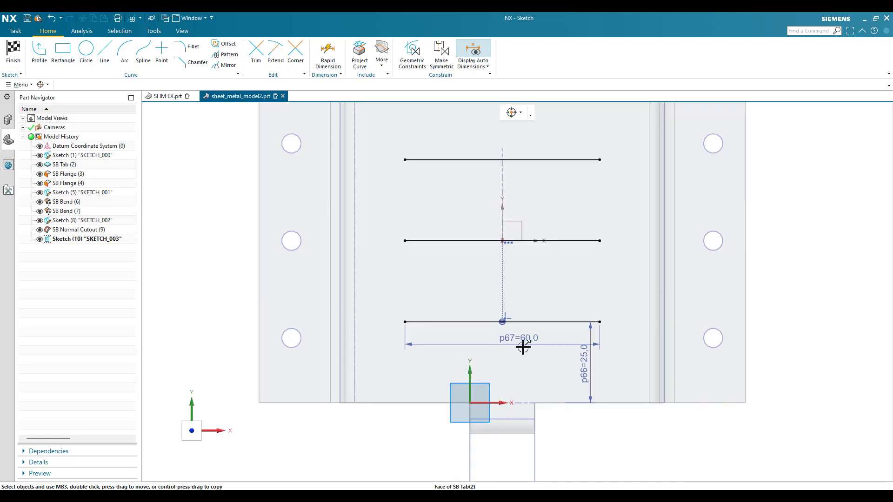
{"action": "scroll", "coordinate": [538, 341], "scroll_direction": "down", "scroll_amount": 2}
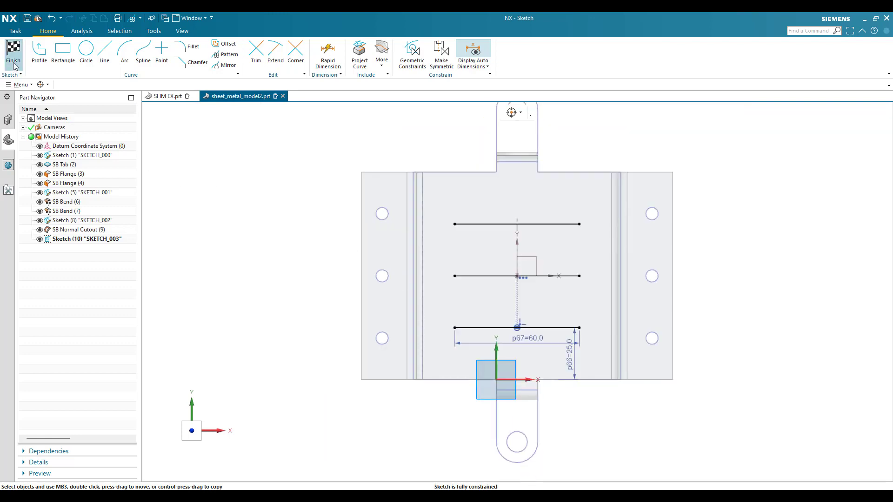
{"action": "left_click", "coordinate": [13, 52]}
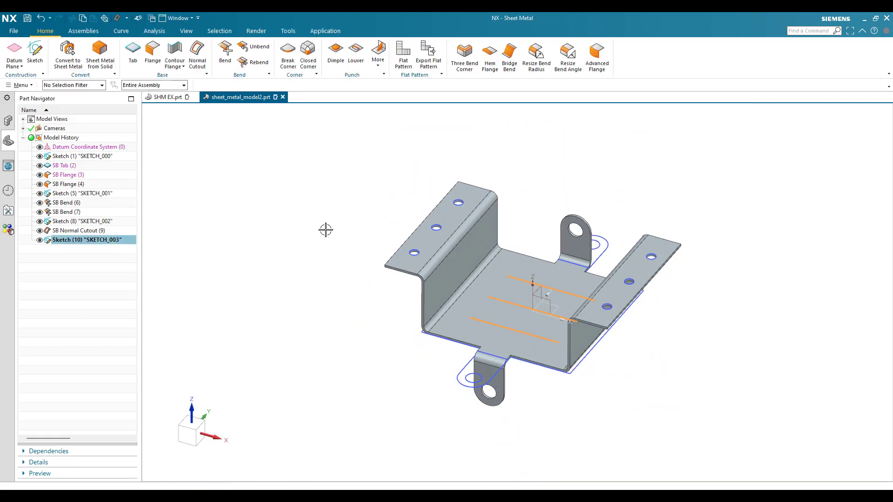
Create a Lanced louver on the first line, 5 mm deep and 10 mm wide, with its width direction reversed toward the middle line.
{"action": "left_click", "coordinate": [356, 52]}
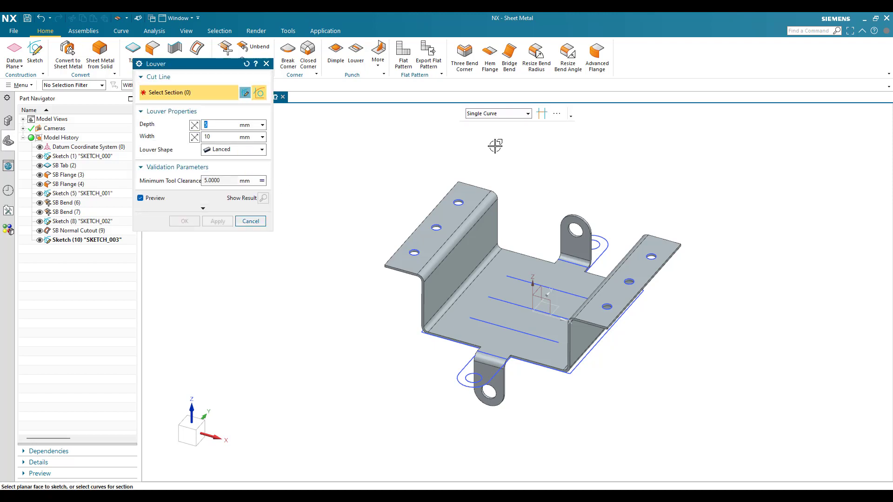
{"action": "left_click", "coordinate": [488, 322]}
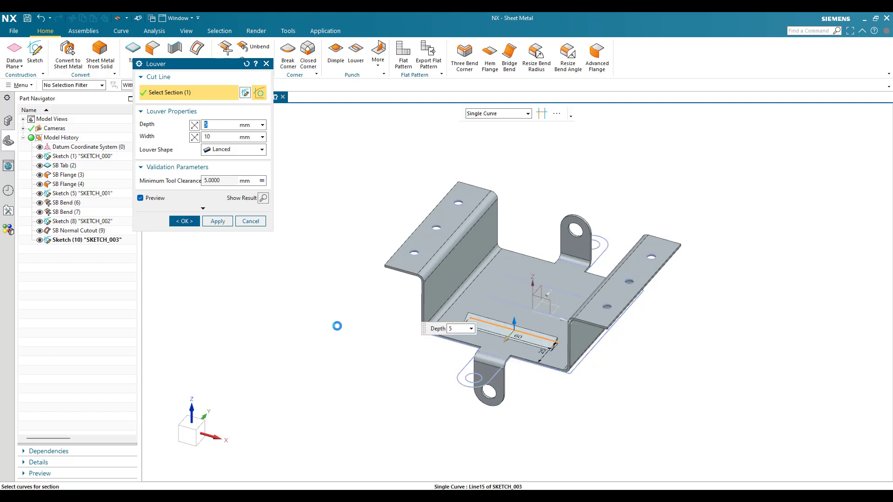
{"action": "scroll", "coordinate": [465, 347], "scroll_direction": "up", "scroll_amount": 3}
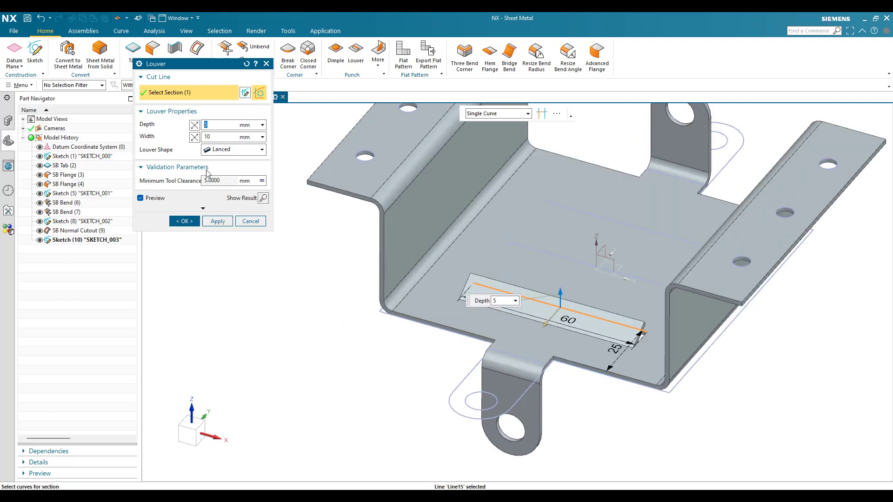
{"action": "left_click", "coordinate": [196, 137]}
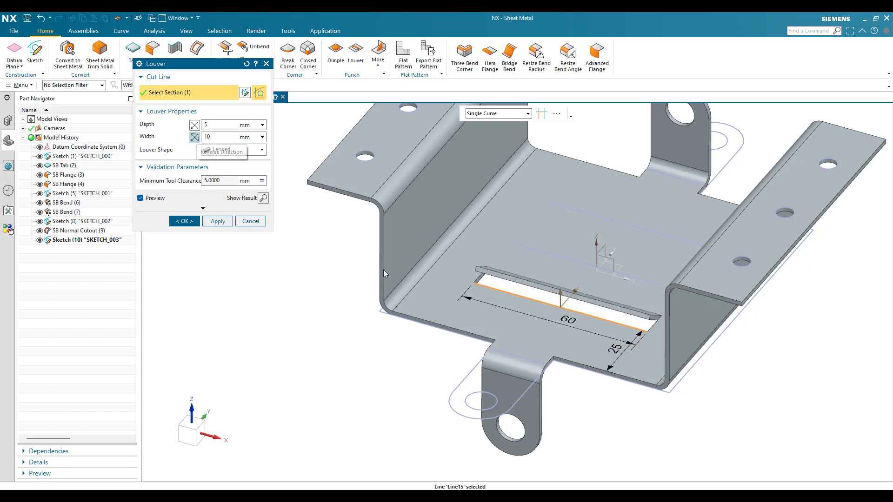
{"action": "scroll", "coordinate": [418, 267], "scroll_direction": "down", "scroll_amount": 2}
{"action": "left_click", "coordinate": [226, 222]}
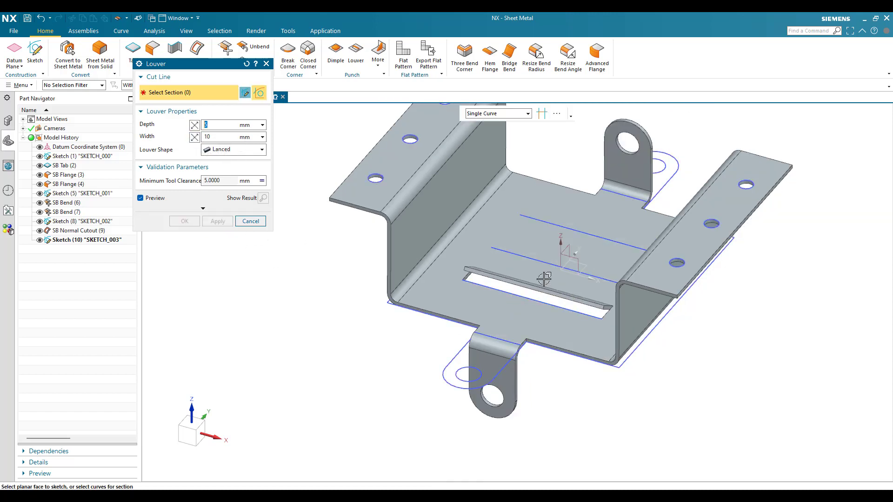
Create a matching Lanced louver on the middle line, 5 mm deep and 10 mm wide, facing the same way as the first.
{"action": "left_click", "coordinate": [505, 258]}
{"action": "left_click", "coordinate": [201, 138]}
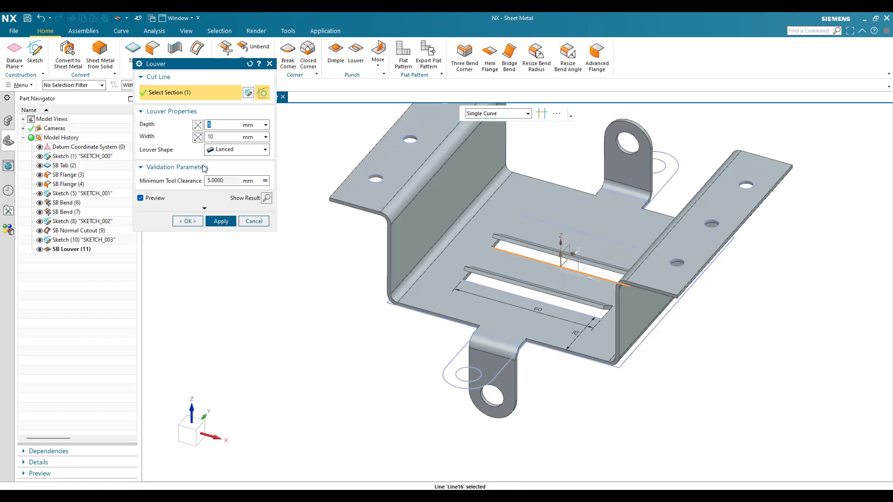
{"action": "left_click", "coordinate": [217, 222]}
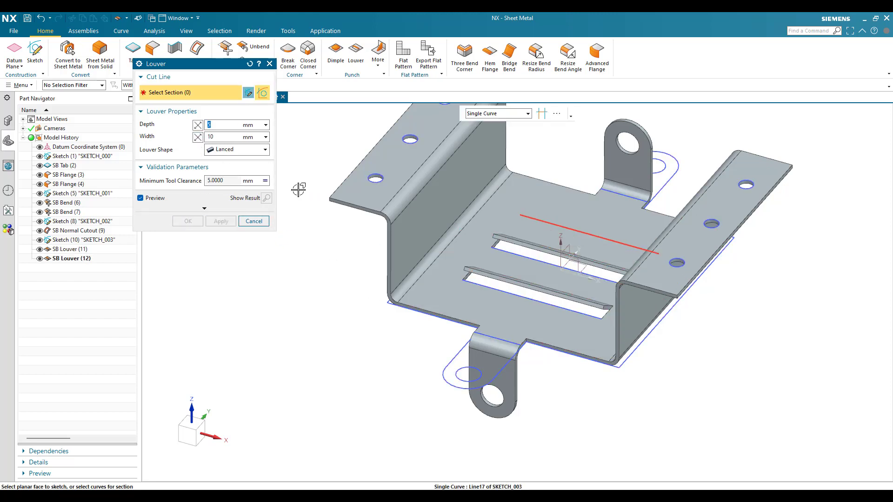
Create the third Lanced louver on the remaining line with 5 mm depth, 10 mm width and the same orientation, and close the Louver command.
{"action": "left_click", "coordinate": [537, 228]}
{"action": "left_click", "coordinate": [197, 137]}
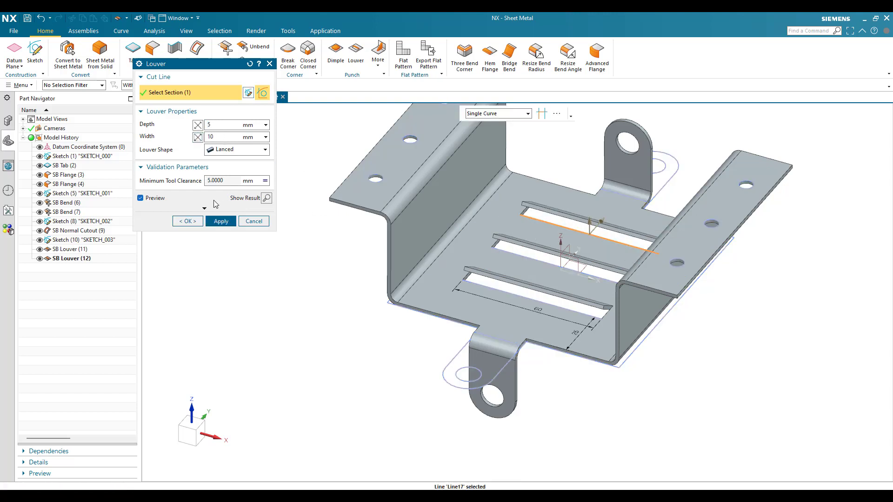
{"action": "left_click", "coordinate": [187, 221]}
{"action": "scroll", "coordinate": [345, 308], "scroll_direction": "down", "scroll_amount": 3}
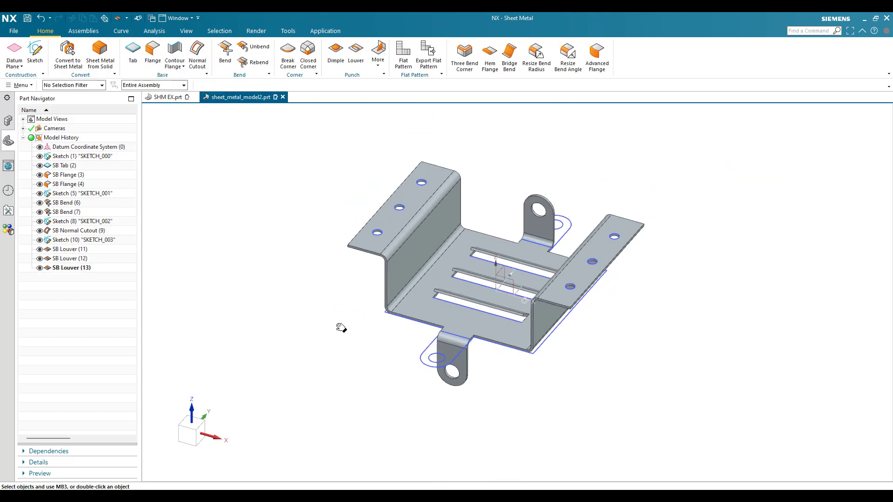
{"action": "scroll", "coordinate": [334, 321], "scroll_direction": "up", "scroll_amount": 3}
{"action": "scroll", "coordinate": [334, 320], "scroll_direction": "down", "scroll_amount": 1}
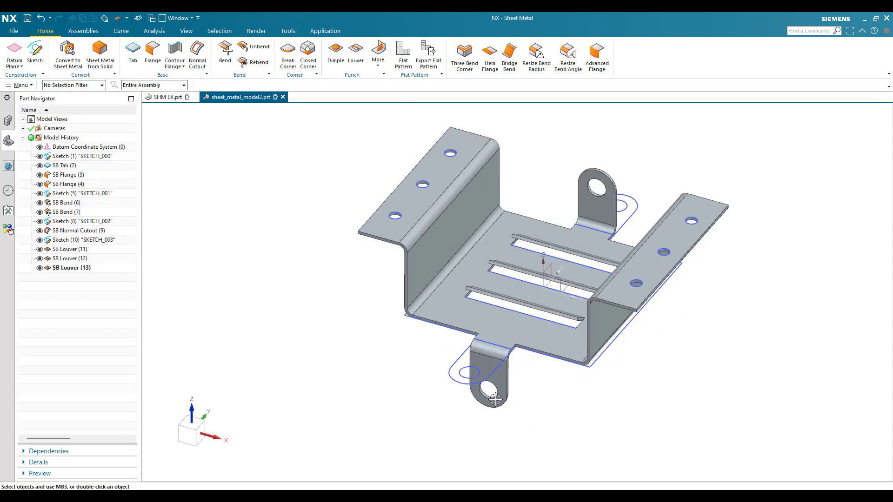
{"action": "scroll", "coordinate": [574, 385], "scroll_direction": "up", "scroll_amount": 2}
{"action": "scroll", "coordinate": [506, 346], "scroll_direction": "down", "scroll_amount": 2}
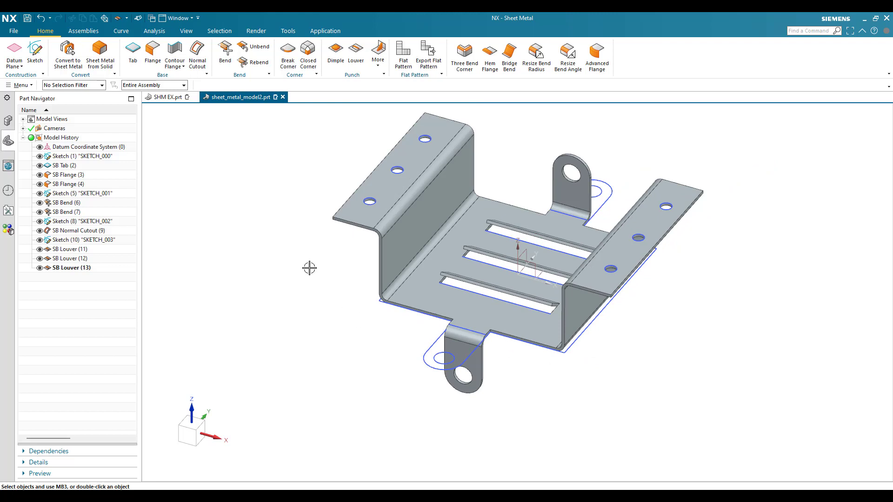
{"action": "scroll", "coordinate": [267, 270], "scroll_direction": "up", "scroll_amount": 1}
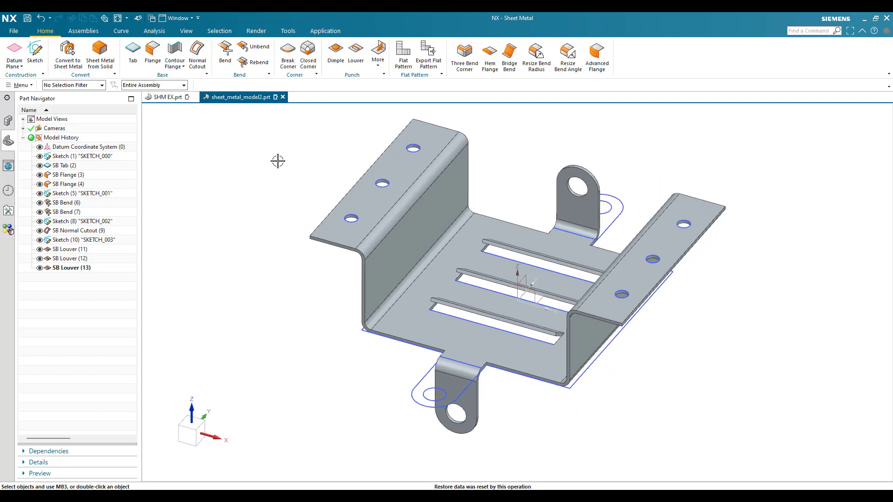
Break the outer corners of the first holed flange's top face with a 10 mm Blend.
{"action": "left_click", "coordinate": [287, 62]}
{"action": "scroll", "coordinate": [285, 235], "scroll_direction": "up", "scroll_amount": 3}
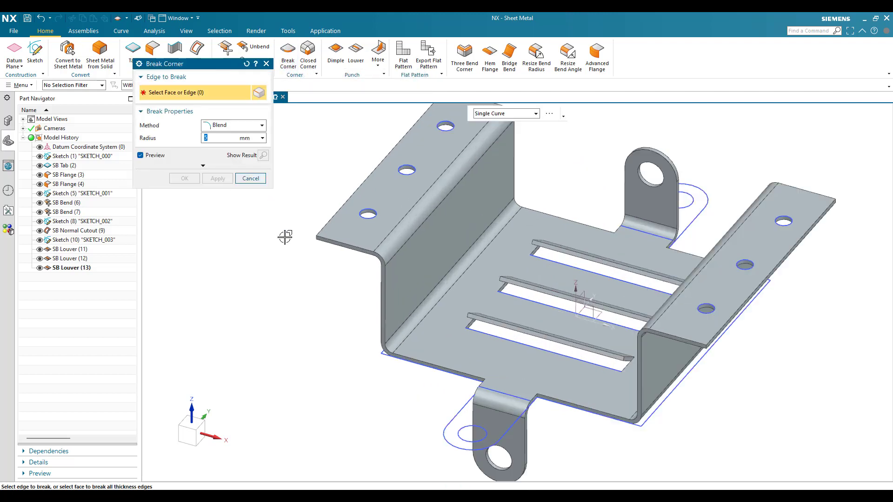
{"action": "scroll", "coordinate": [374, 315], "scroll_direction": "down", "scroll_amount": 2}
{"action": "scroll", "coordinate": [374, 311], "scroll_direction": "up", "scroll_amount": 2}
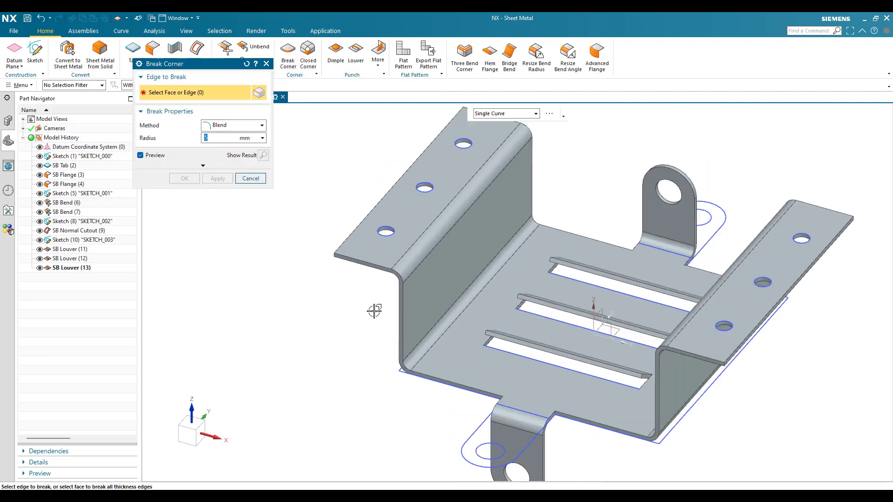
{"action": "scroll", "coordinate": [374, 311], "scroll_direction": "up", "scroll_amount": 4}
{"action": "scroll", "coordinate": [339, 265], "scroll_direction": "down", "scroll_amount": 2}
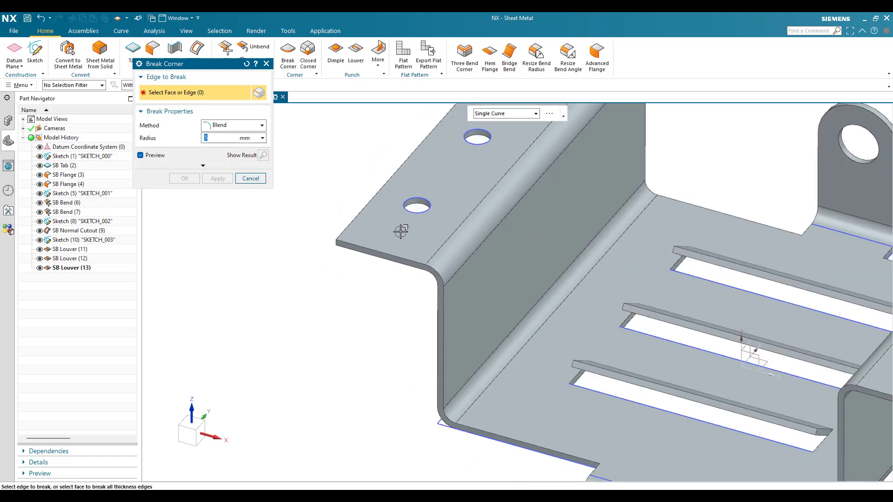
{"action": "scroll", "coordinate": [399, 233], "scroll_direction": "down", "scroll_amount": 3}
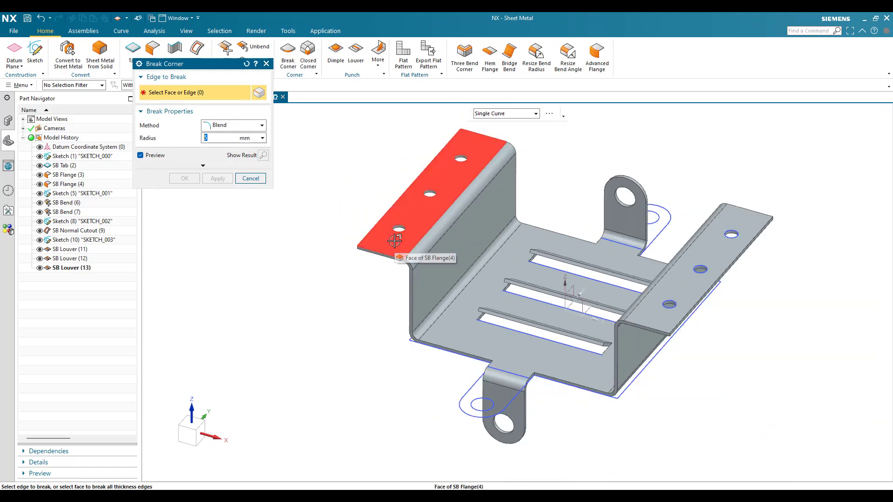
{"action": "scroll", "coordinate": [396, 240], "scroll_direction": "up", "scroll_amount": 5}
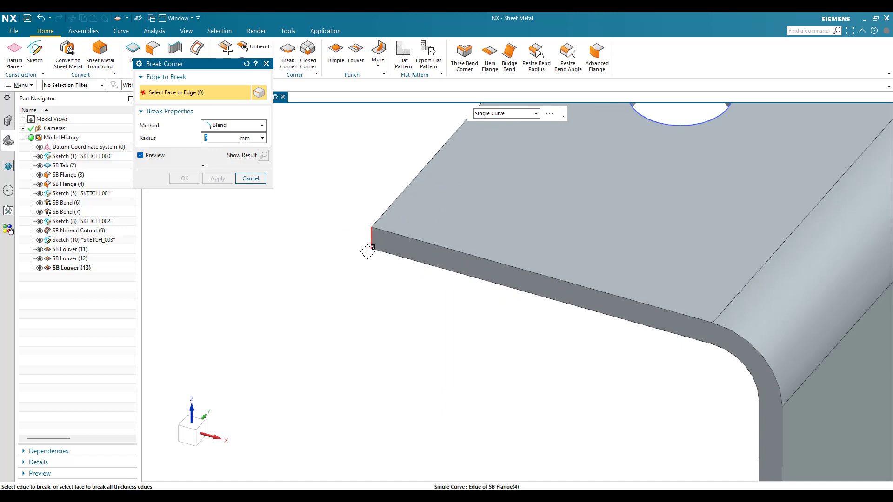
{"action": "scroll", "coordinate": [368, 251], "scroll_direction": "down", "scroll_amount": 5}
{"action": "scroll", "coordinate": [462, 166], "scroll_direction": "up", "scroll_amount": 5}
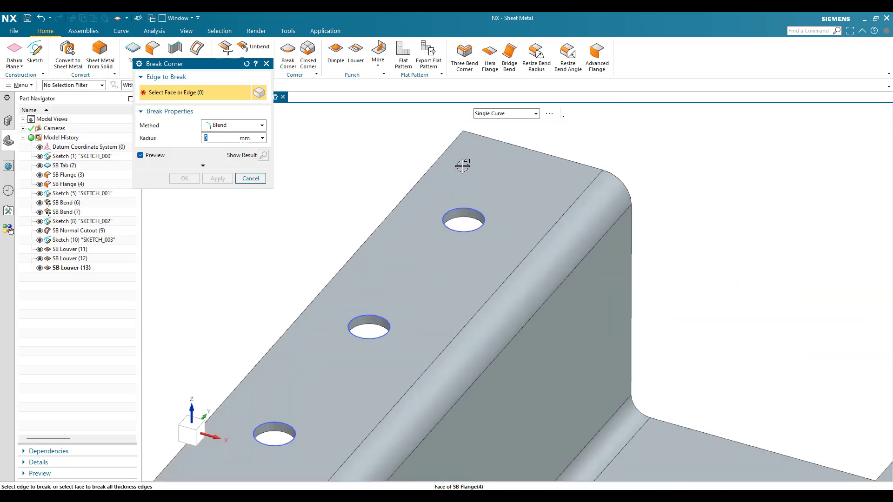
{"action": "scroll", "coordinate": [484, 181], "scroll_direction": "down", "scroll_amount": 5}
{"action": "scroll", "coordinate": [405, 279], "scroll_direction": "up", "scroll_amount": 5}
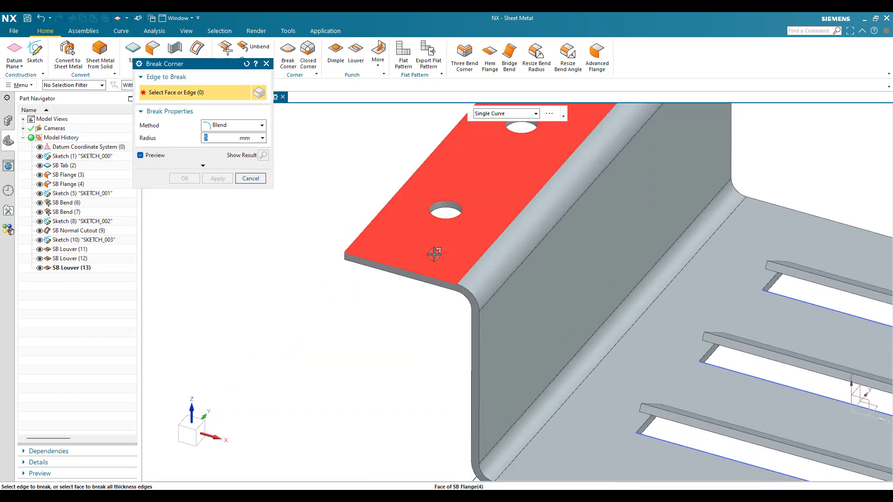
{"action": "scroll", "coordinate": [421, 260], "scroll_direction": "down", "scroll_amount": 5}
{"action": "left_click", "coordinate": [364, 283]}
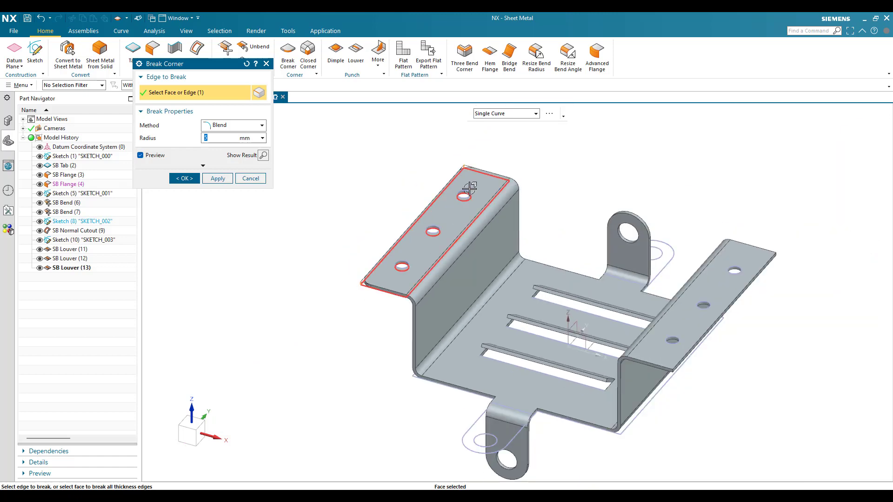
{"action": "scroll", "coordinate": [459, 168], "scroll_direction": "up", "scroll_amount": 5}
{"action": "scroll", "coordinate": [430, 215], "scroll_direction": "up", "scroll_amount": 2}
{"action": "scroll", "coordinate": [430, 214], "scroll_direction": "down", "scroll_amount": 5}
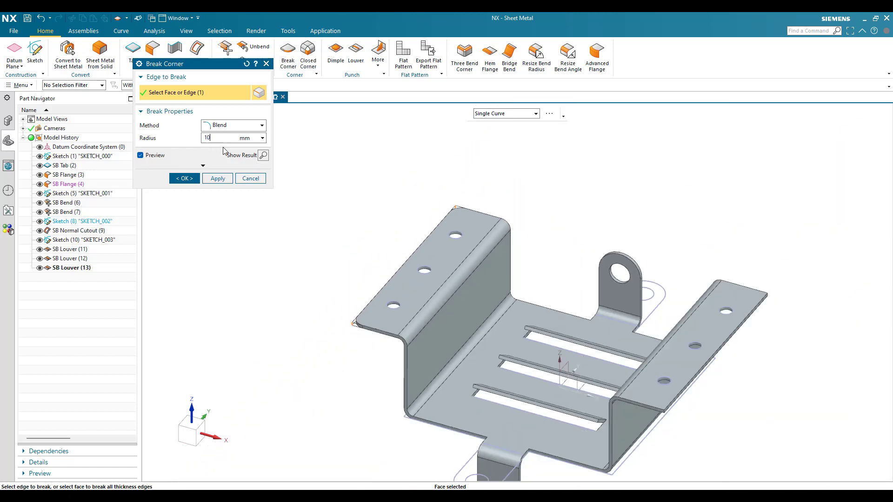
{"action": "left_click", "coordinate": [222, 180]}
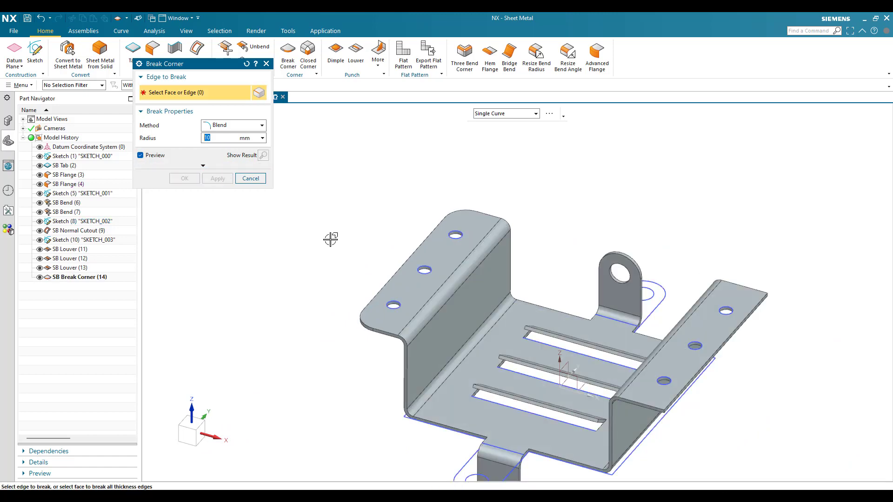
Break the outer corners of the opposite holed flange with a 10 mm Blend and close the Break Corner command.
{"action": "left_click", "coordinate": [656, 406]}
{"action": "scroll", "coordinate": [637, 330], "scroll_direction": "down", "scroll_amount": 2}
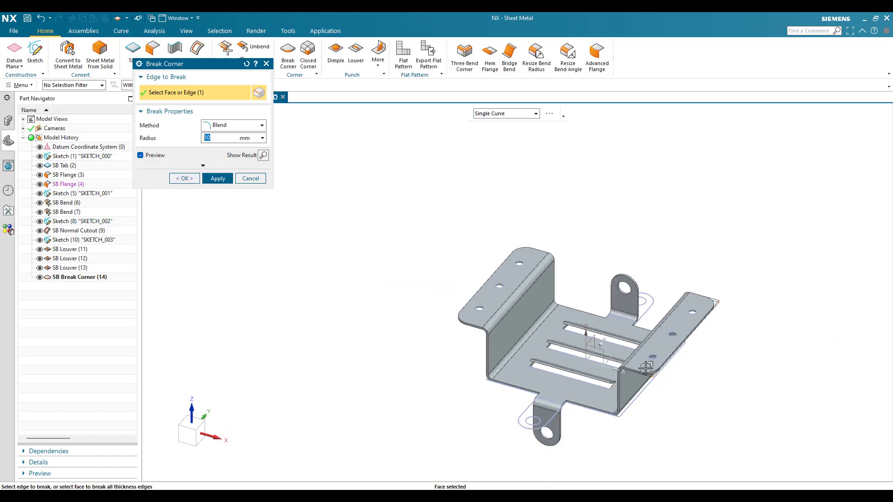
{"action": "scroll", "coordinate": [651, 367], "scroll_direction": "up", "scroll_amount": 6}
{"action": "scroll", "coordinate": [652, 371], "scroll_direction": "down", "scroll_amount": 6}
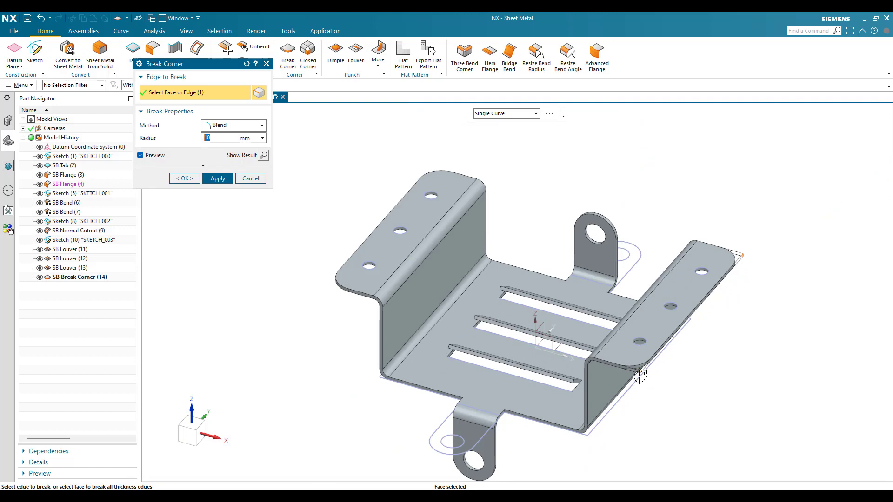
{"action": "scroll", "coordinate": [679, 319], "scroll_direction": "up", "scroll_amount": 4}
{"action": "scroll", "coordinate": [677, 319], "scroll_direction": "down", "scroll_amount": 4}
{"action": "scroll", "coordinate": [663, 333], "scroll_direction": "up", "scroll_amount": 4}
{"action": "scroll", "coordinate": [664, 333], "scroll_direction": "down", "scroll_amount": 3}
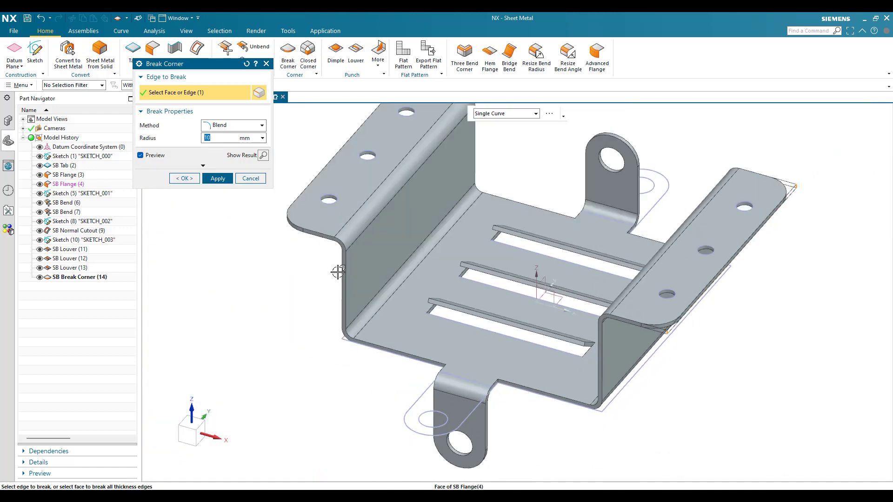
{"action": "left_click", "coordinate": [217, 178]}
{"action": "left_click", "coordinate": [250, 179]}
Examine the sharp corners where the two bent extensions meet the base.
{"action": "scroll", "coordinate": [489, 408], "scroll_direction": "up", "scroll_amount": 2}
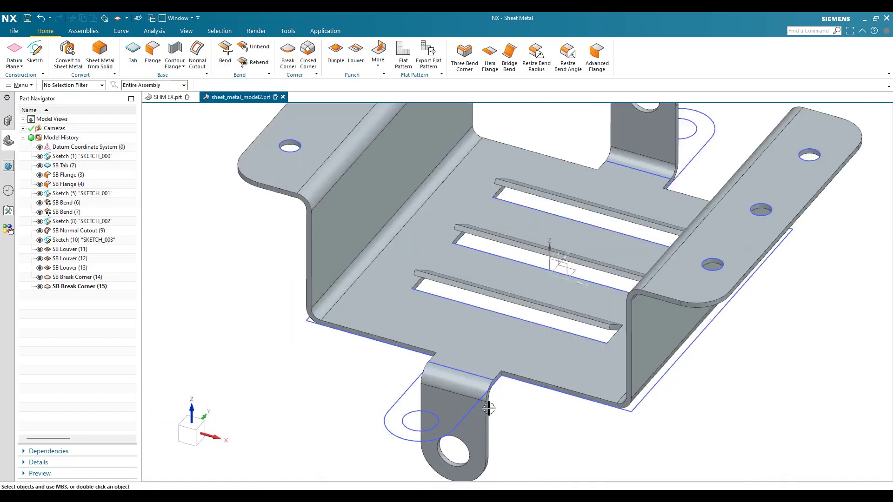
{"action": "scroll", "coordinate": [488, 409], "scroll_direction": "up", "scroll_amount": 3}
{"action": "scroll", "coordinate": [517, 307], "scroll_direction": "up", "scroll_amount": 4}
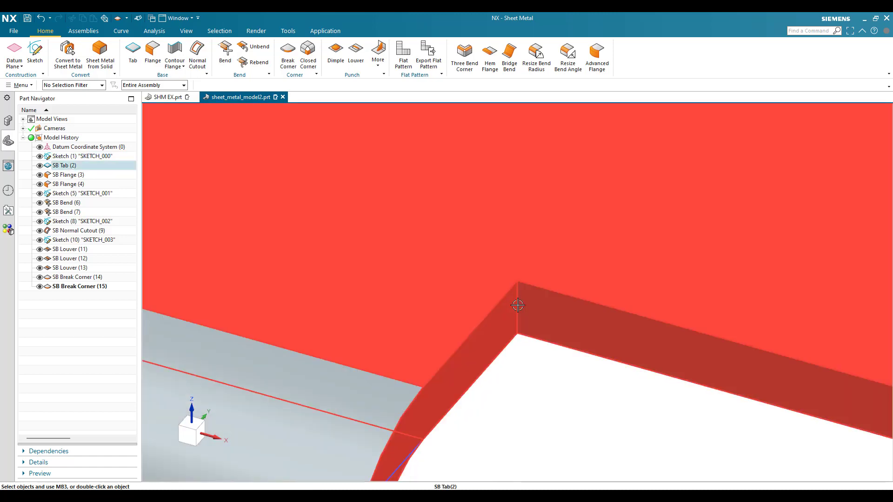
{"action": "scroll", "coordinate": [354, 259], "scroll_direction": "down", "scroll_amount": 4}
{"action": "scroll", "coordinate": [315, 243], "scroll_direction": "up", "scroll_amount": 2}
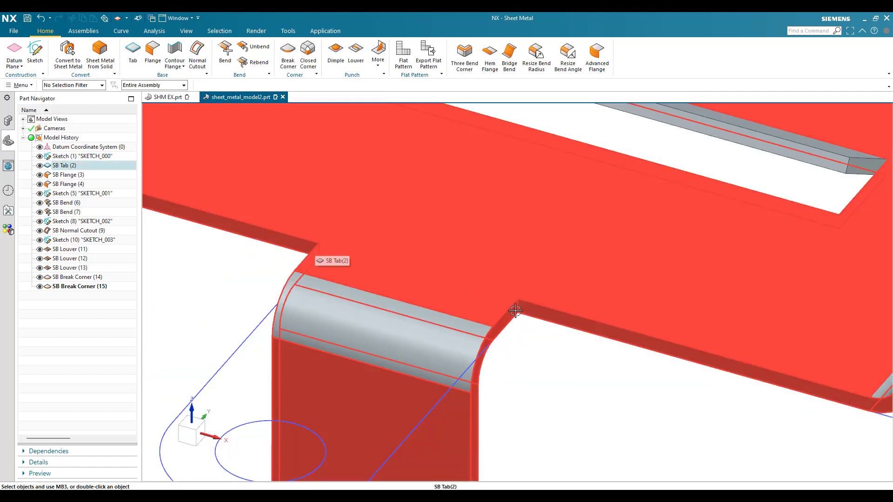
{"action": "scroll", "coordinate": [515, 310], "scroll_direction": "down", "scroll_amount": 4}
{"action": "scroll", "coordinate": [545, 240], "scroll_direction": "up", "scroll_amount": 4}
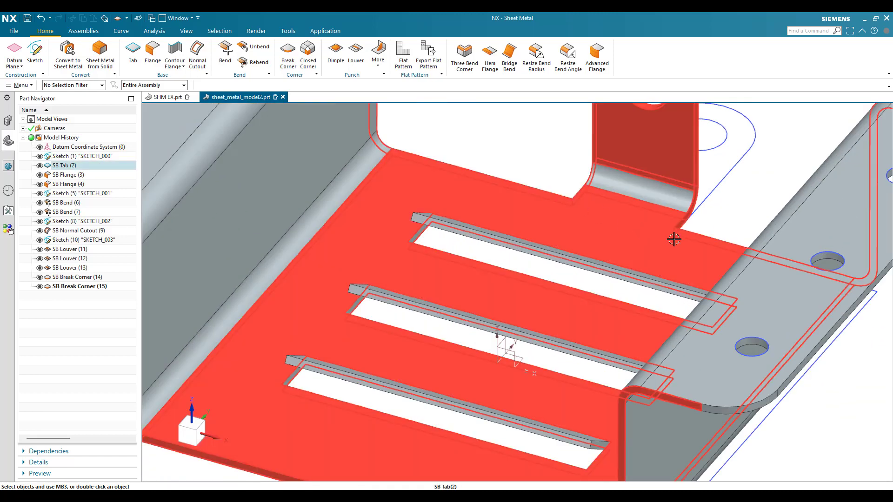
{"action": "scroll", "coordinate": [673, 239], "scroll_direction": "down", "scroll_amount": 4}
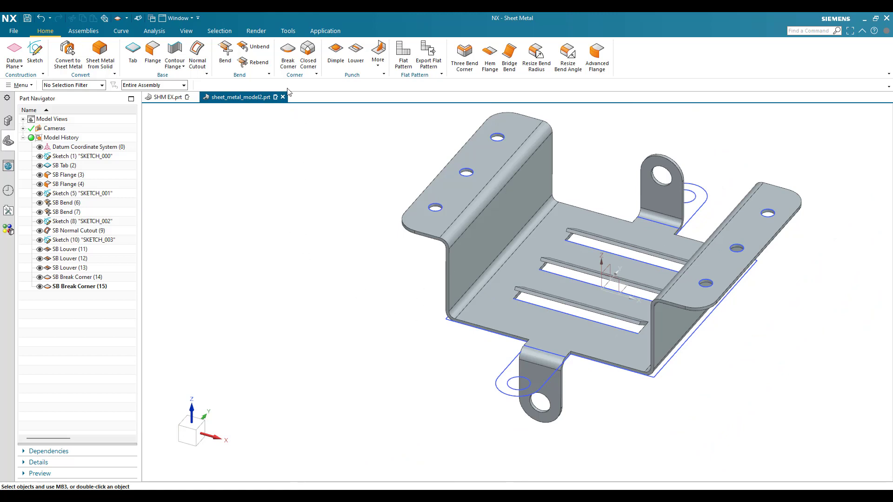
Start a Blend Break Corner on the base's top face and set its radius to 5 mm.
{"action": "left_click", "coordinate": [287, 61]}
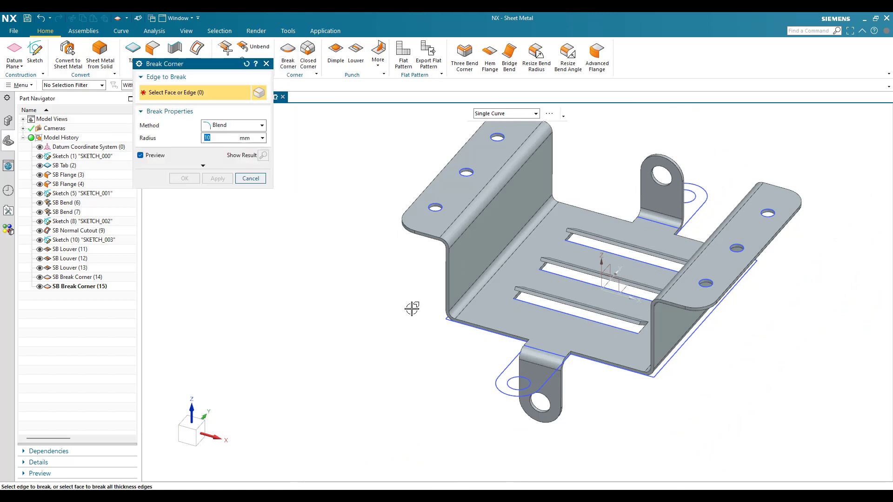
{"action": "left_click", "coordinate": [498, 302]}
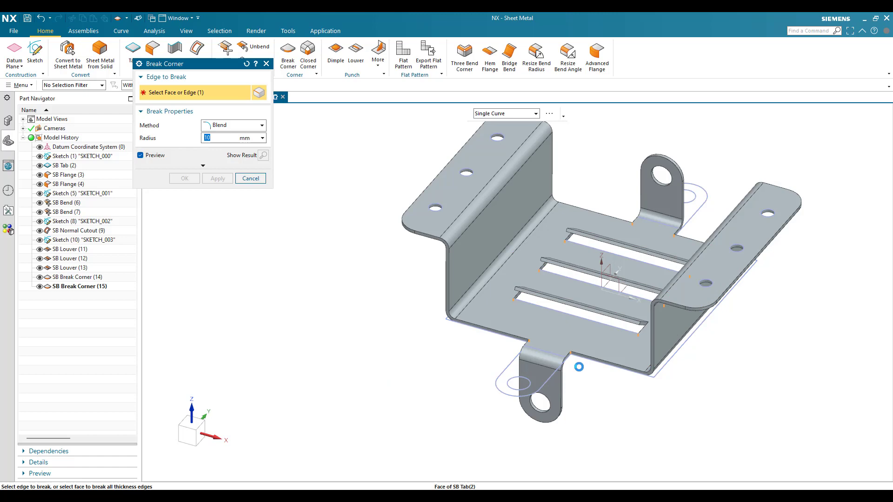
{"action": "scroll", "coordinate": [565, 335], "scroll_direction": "up", "scroll_amount": 5}
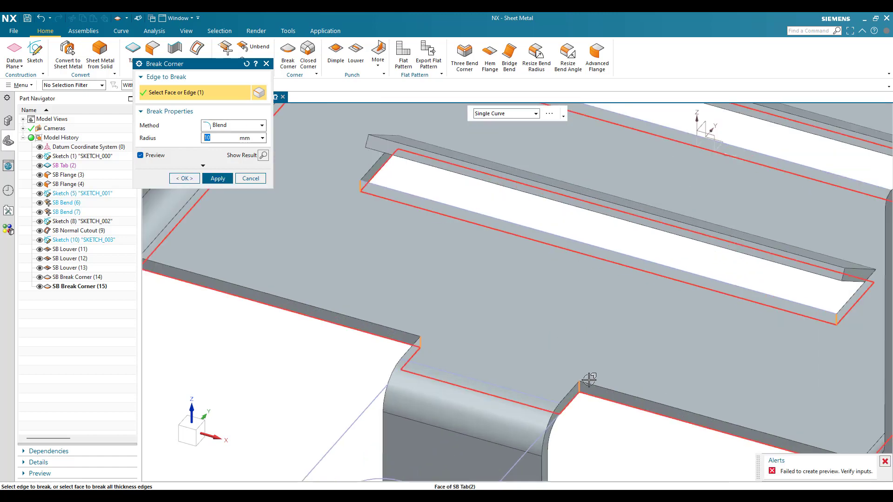
{"action": "scroll", "coordinate": [567, 394], "scroll_direction": "down", "scroll_amount": 3}
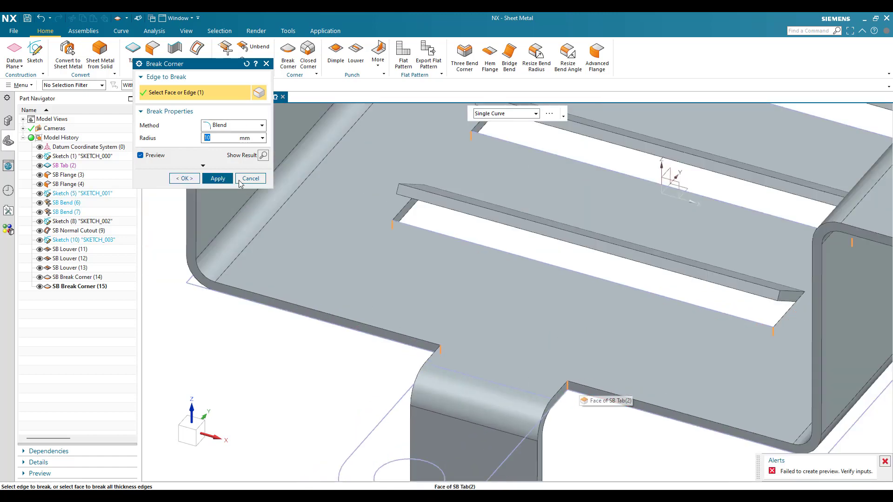
{"action": "double_click", "coordinate": [230, 137]}
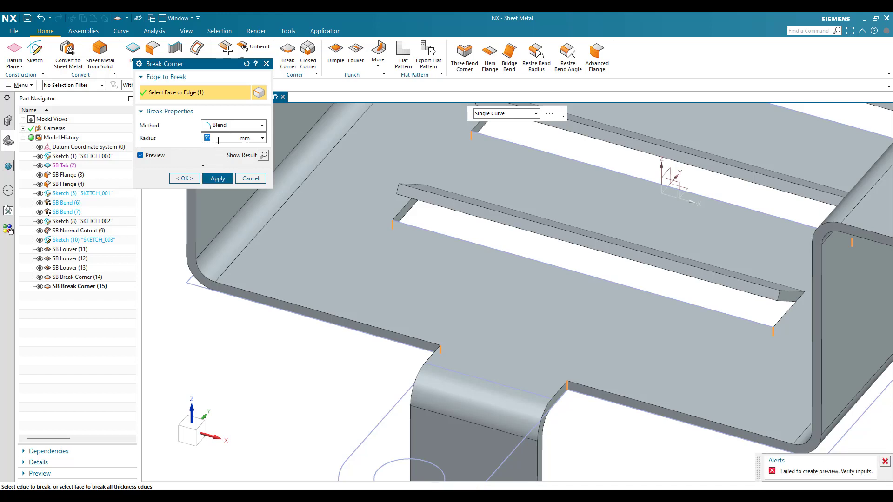
{"action": "key", "text": "Return"}
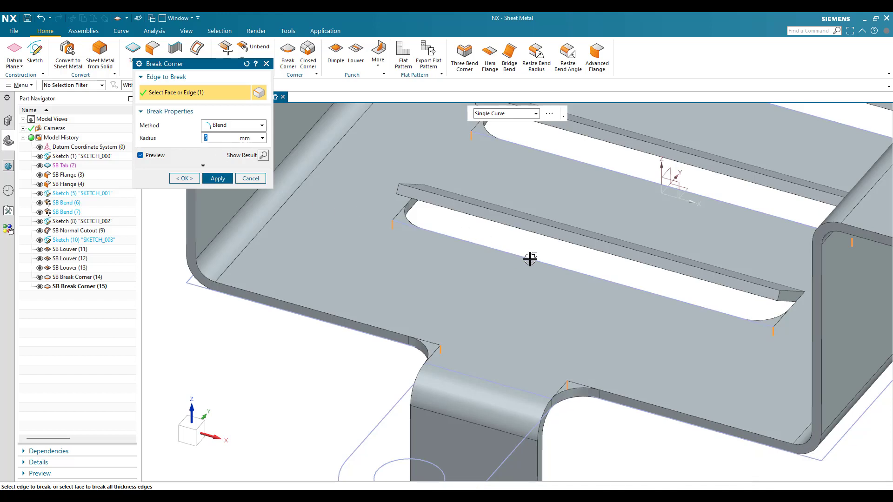
Examine the previewed rounding at the louver openings and at the corners beside the front extension.
{"action": "scroll", "coordinate": [530, 259], "scroll_direction": "down", "scroll_amount": 3}
{"action": "scroll", "coordinate": [553, 344], "scroll_direction": "up", "scroll_amount": 2}
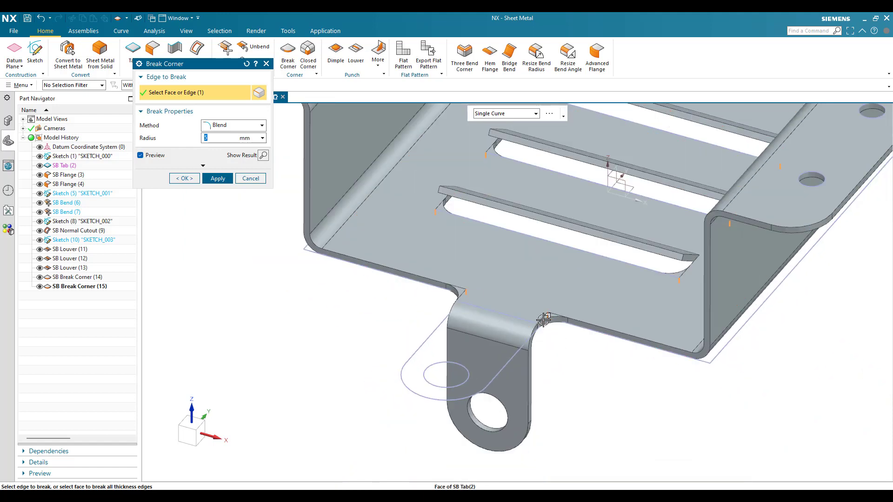
{"action": "scroll", "coordinate": [543, 320], "scroll_direction": "up", "scroll_amount": 1}
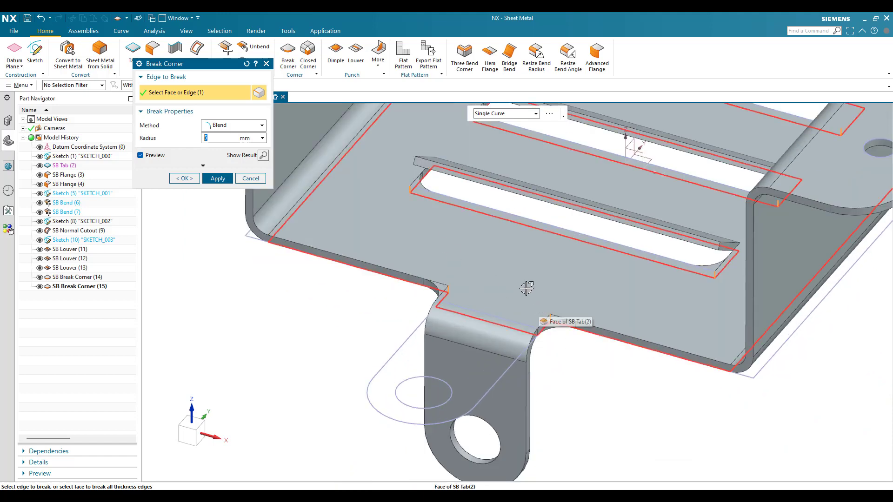
{"action": "scroll", "coordinate": [448, 229], "scroll_direction": "down", "scroll_amount": 2}
{"action": "scroll", "coordinate": [438, 205], "scroll_direction": "up", "scroll_amount": 4}
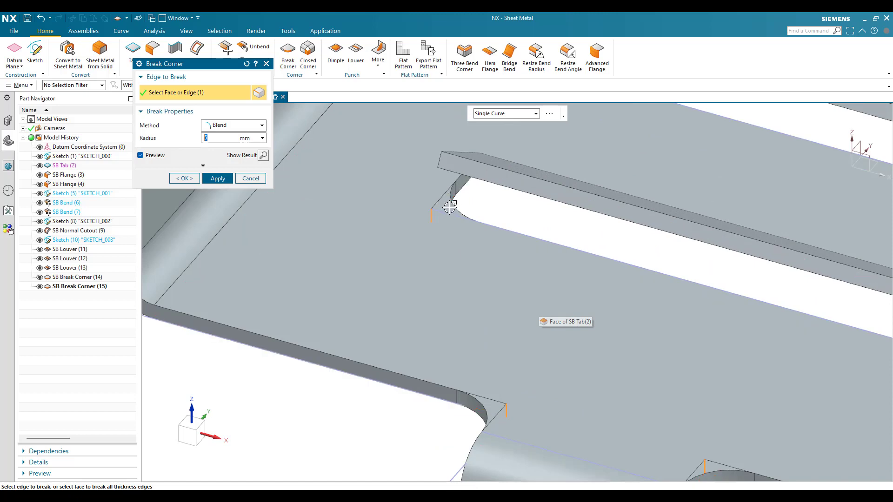
{"action": "scroll", "coordinate": [438, 211], "scroll_direction": "down", "scroll_amount": 3}
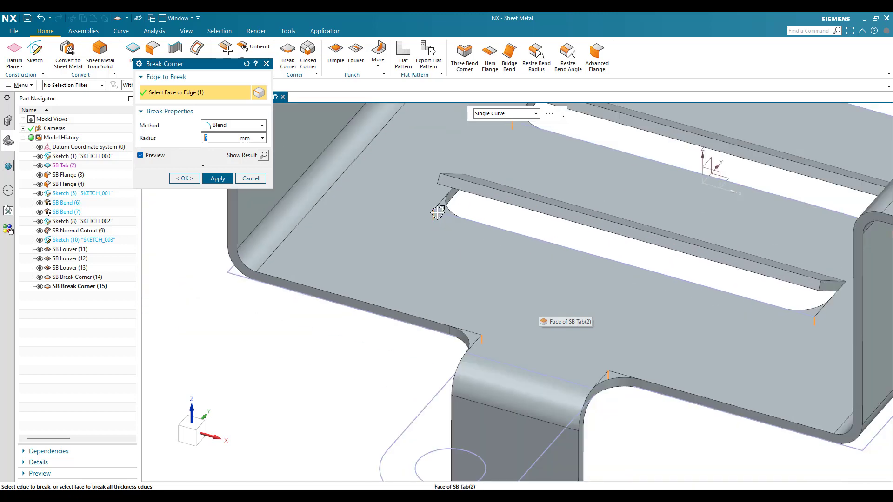
{"action": "scroll", "coordinate": [439, 207], "scroll_direction": "up", "scroll_amount": 3}
{"action": "scroll", "coordinate": [425, 219], "scroll_direction": "down", "scroll_amount": 3}
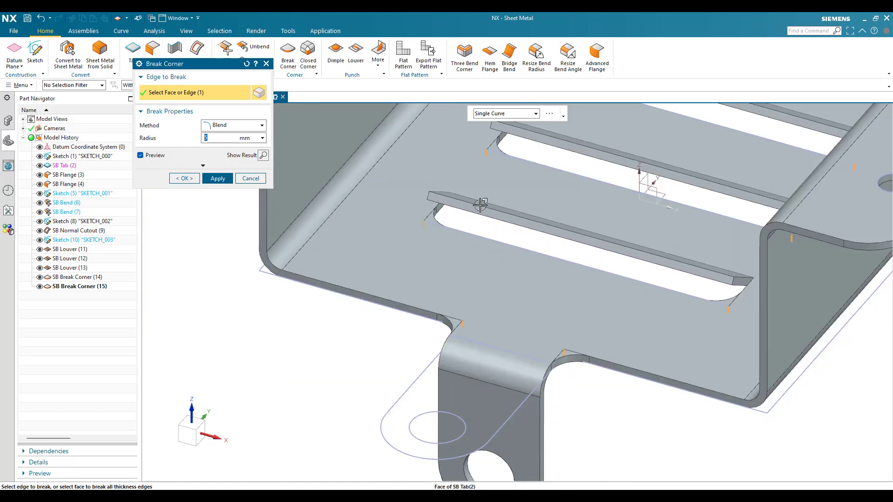
{"action": "scroll", "coordinate": [432, 214], "scroll_direction": "up", "scroll_amount": 4}
{"action": "scroll", "coordinate": [414, 223], "scroll_direction": "down", "scroll_amount": 4}
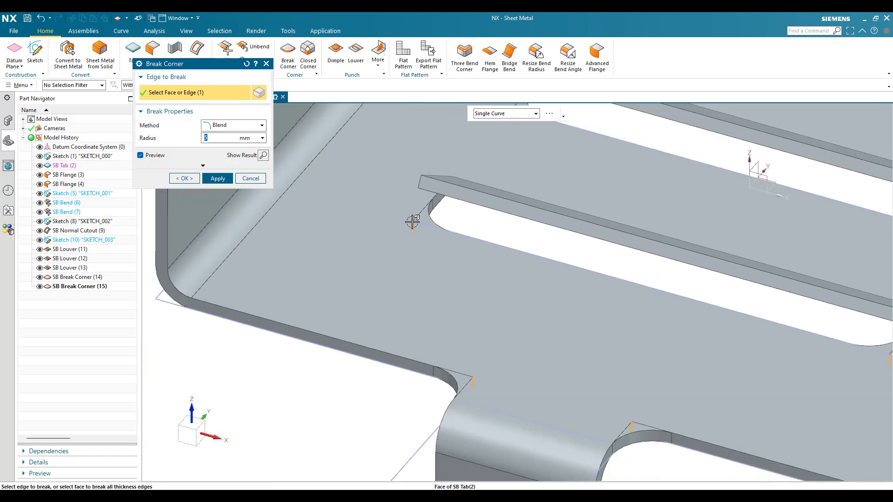
{"action": "scroll", "coordinate": [412, 222], "scroll_direction": "up", "scroll_amount": 1}
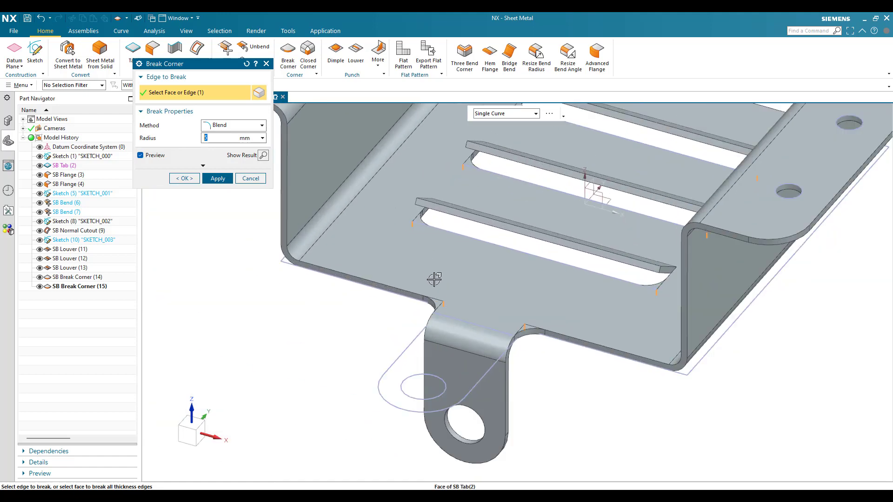
{"action": "scroll", "coordinate": [413, 224], "scroll_direction": "up", "scroll_amount": 3}
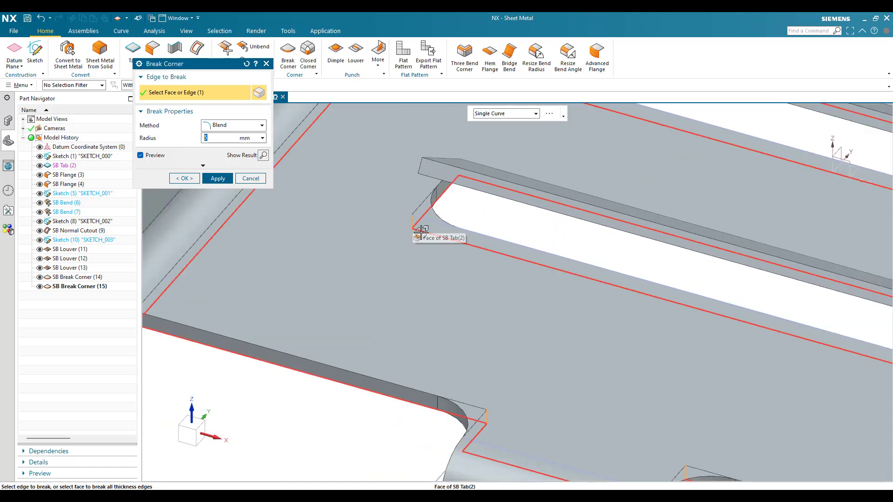
{"action": "scroll", "coordinate": [428, 219], "scroll_direction": "down", "scroll_amount": 2}
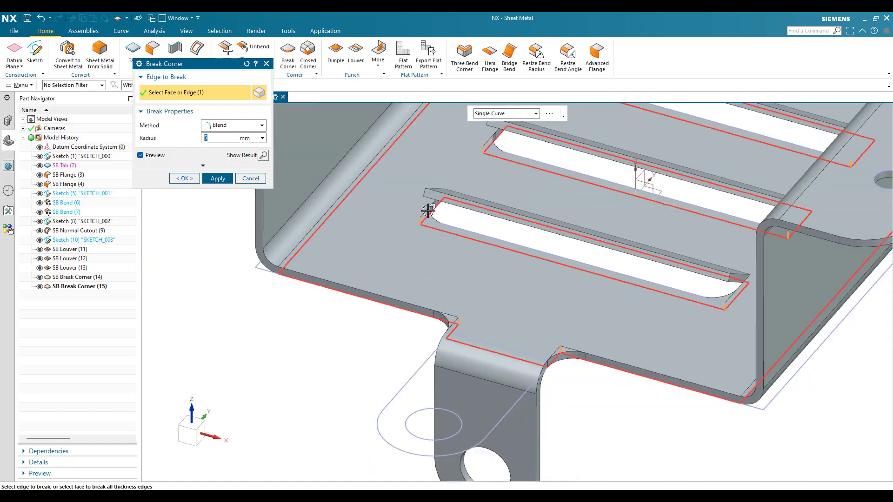
{"action": "scroll", "coordinate": [428, 221], "scroll_direction": "up", "scroll_amount": 3}
{"action": "scroll", "coordinate": [459, 234], "scroll_direction": "down", "scroll_amount": 5}
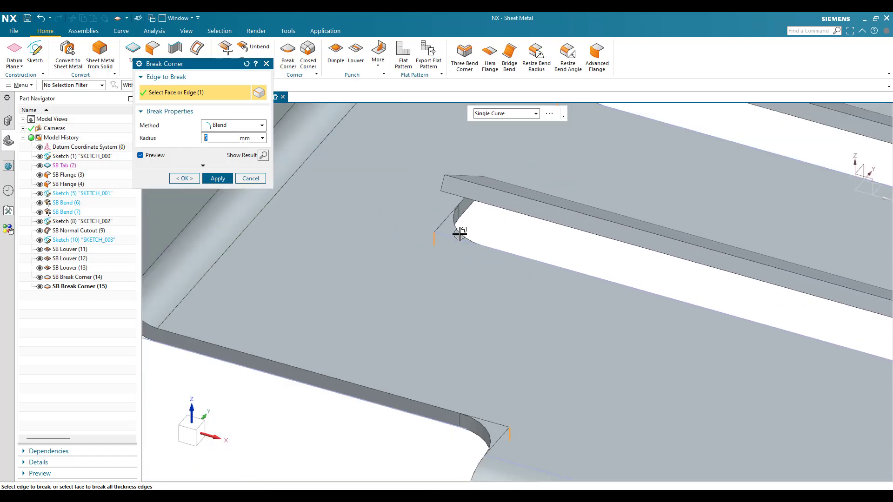
Deselect the base's top face and select the two sharp corner edges where the front extension meets the base for the 5 mm Blend.
{"action": "left_click", "coordinate": [455, 256], "text": "shift"}
{"action": "scroll", "coordinate": [456, 256], "scroll_direction": "down", "scroll_amount": 1}
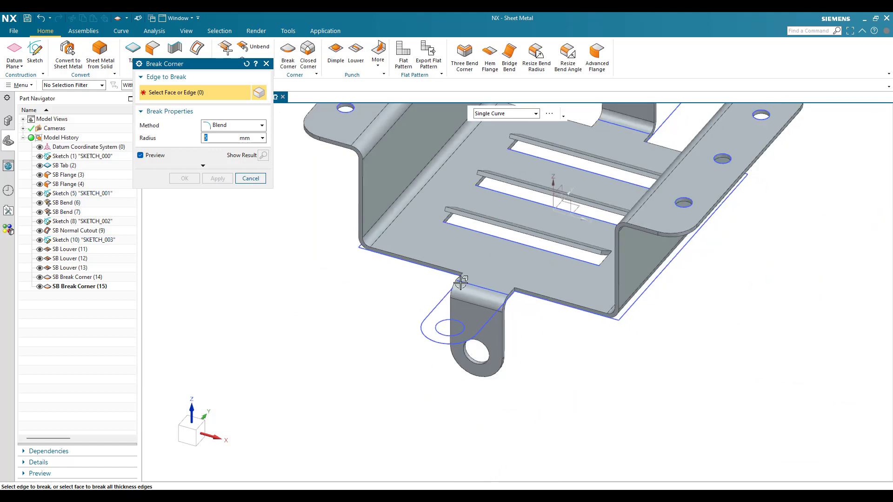
{"action": "scroll", "coordinate": [581, 295], "scroll_direction": "up", "scroll_amount": 5}
{"action": "left_click", "coordinate": [615, 263]}
{"action": "scroll", "coordinate": [615, 263], "scroll_direction": "down", "scroll_amount": 5}
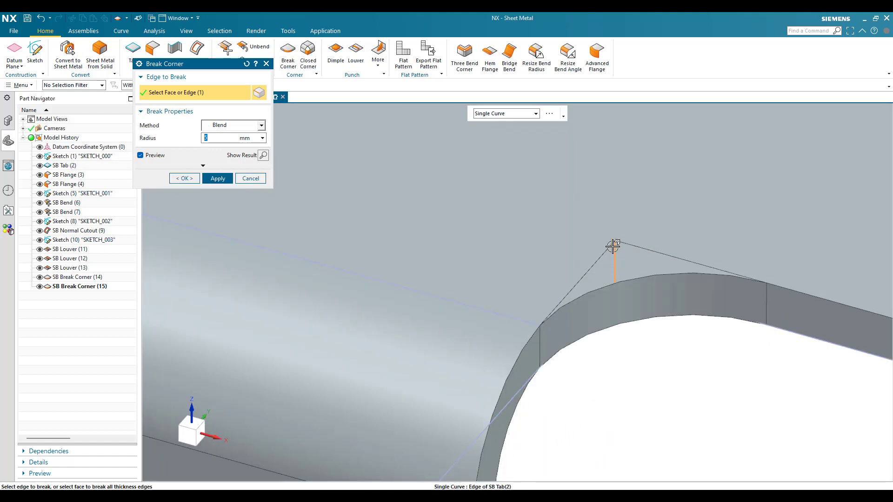
{"action": "scroll", "coordinate": [624, 268], "scroll_direction": "up", "scroll_amount": 5}
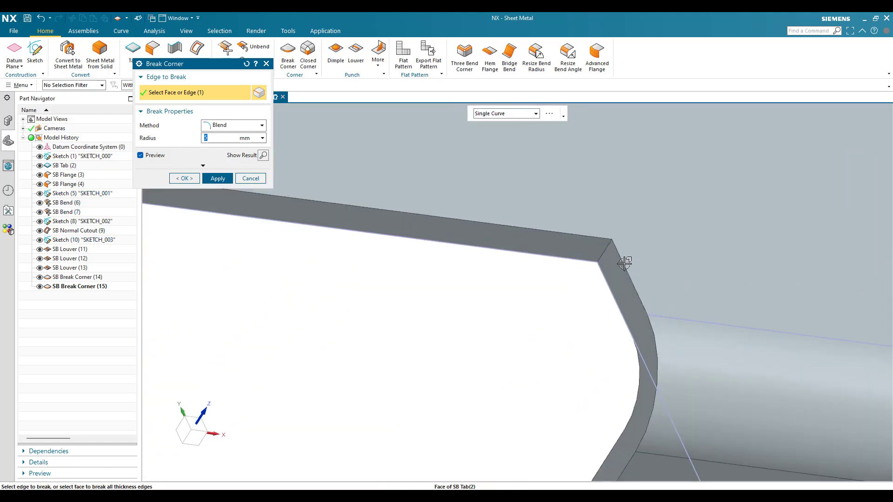
{"action": "left_click", "coordinate": [584, 288]}
{"action": "scroll", "coordinate": [584, 289], "scroll_direction": "down", "scroll_amount": 5}
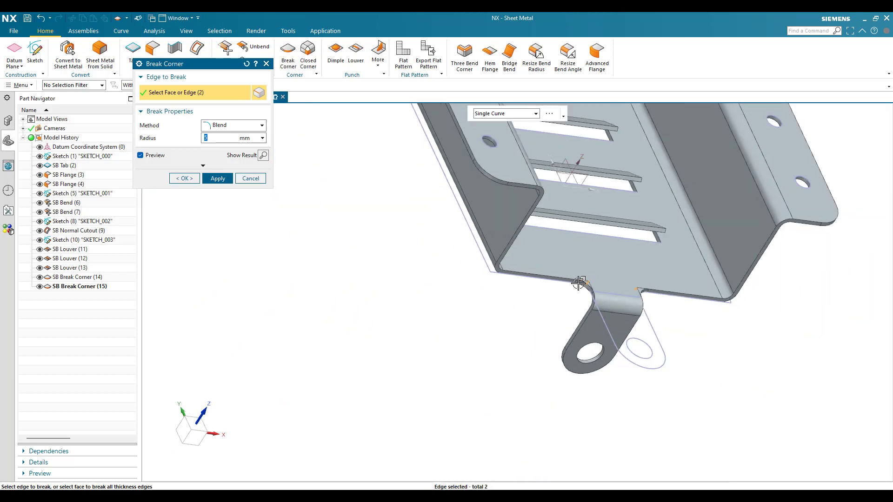
Add the two corner edges beside the opposite bent extension and complete the Break Corner with a 5 mm Blend on all four.
{"action": "middle_click_drag", "start_coordinate": [576, 279], "coordinate": [647, 216]}
{"action": "scroll", "coordinate": [587, 235], "scroll_direction": "up", "scroll_amount": 5}
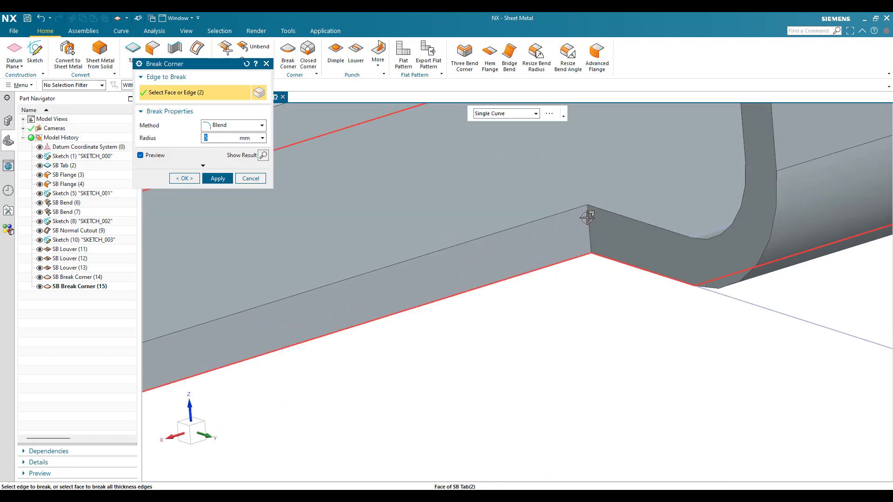
{"action": "left_click", "coordinate": [587, 217]}
{"action": "left_click", "coordinate": [587, 221], "text": "shift"}
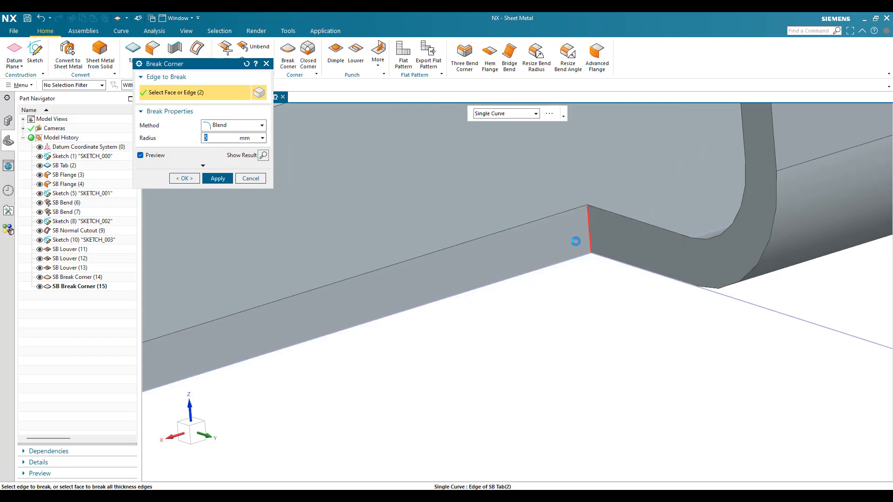
{"action": "left_click", "coordinate": [588, 234]}
{"action": "scroll", "coordinate": [568, 251], "scroll_direction": "down", "scroll_amount": 5}
{"action": "scroll", "coordinate": [556, 261], "scroll_direction": "down", "scroll_amount": 3}
{"action": "middle_click_drag", "start_coordinate": [556, 260], "coordinate": [501, 302]}
{"action": "scroll", "coordinate": [501, 302], "scroll_direction": "up", "scroll_amount": 6}
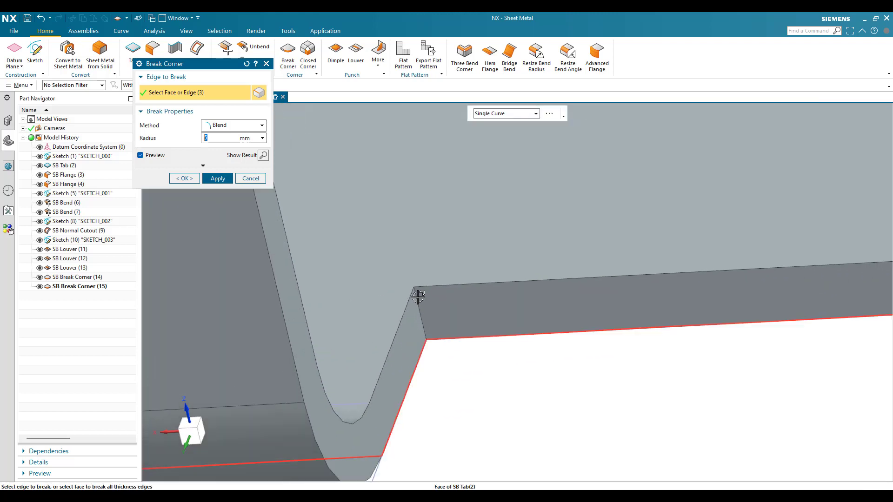
{"action": "left_click", "coordinate": [418, 296]}
{"action": "scroll", "coordinate": [516, 256], "scroll_direction": "down", "scroll_amount": 5}
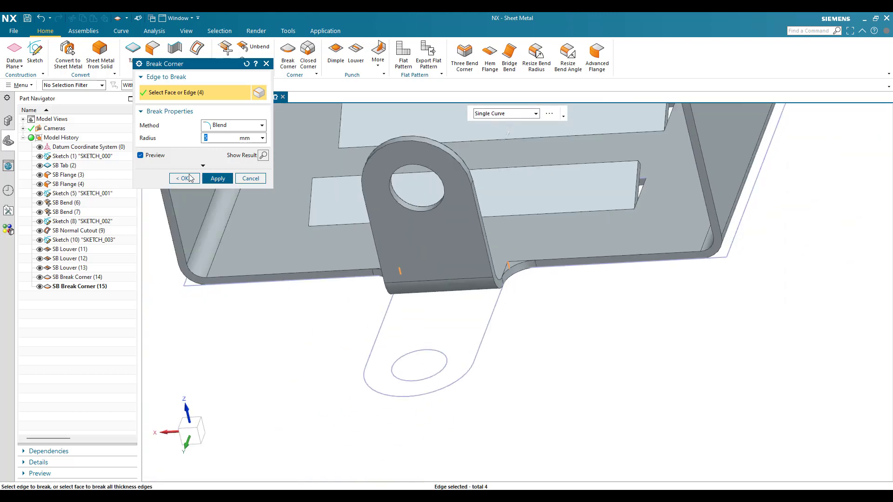
{"action": "left_click", "coordinate": [185, 180]}
Hide all objects and show only the solid bodies, with the whole bracket fitted in the view.
{"action": "middle_click_drag", "start_coordinate": [484, 257], "coordinate": [520, 254]}
{"action": "key", "text": "Home"}
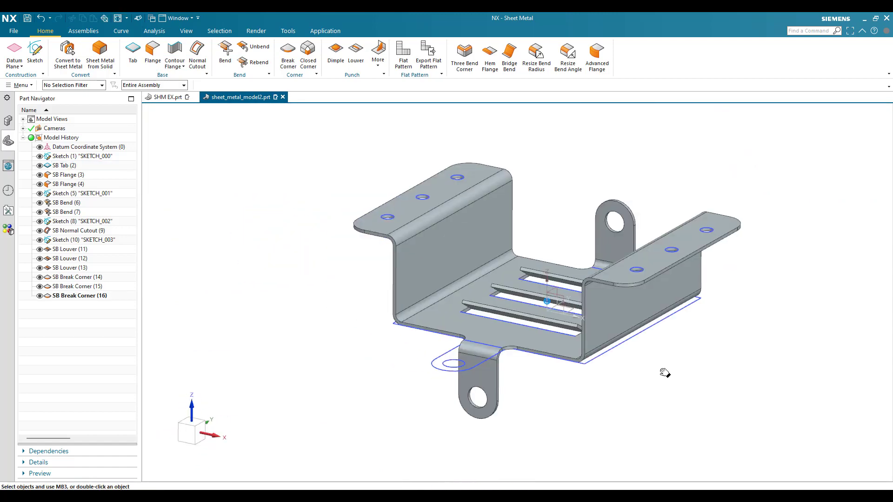
{"action": "scroll", "coordinate": [647, 368], "scroll_direction": "up", "scroll_amount": 3}
{"action": "key", "text": "ctrl+w"}
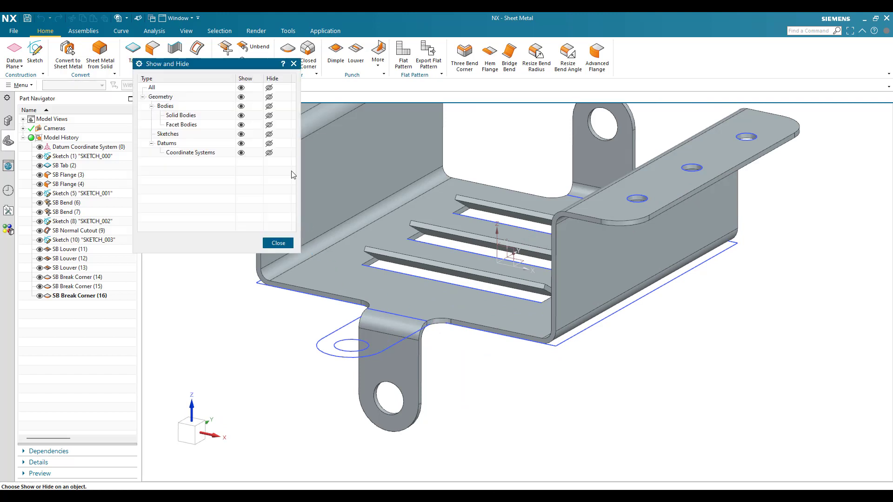
{"action": "left_click", "coordinate": [269, 87]}
{"action": "left_click", "coordinate": [241, 115]}
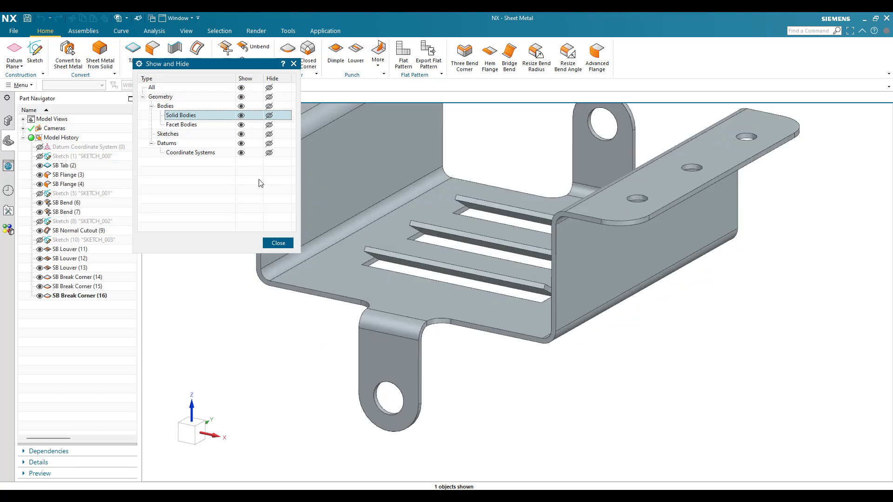
{"action": "left_click", "coordinate": [278, 243]}
{"action": "key", "text": "ctrl+f"}
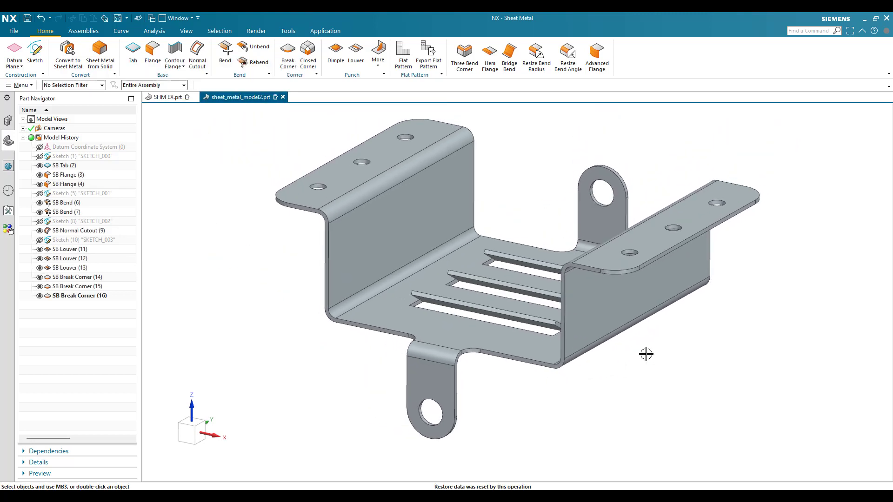
{"action": "scroll", "coordinate": [646, 354], "scroll_direction": "down", "scroll_amount": 2}
{"action": "scroll", "coordinate": [510, 352], "scroll_direction": "up", "scroll_amount": 4}
{"action": "scroll", "coordinate": [381, 346], "scroll_direction": "down", "scroll_amount": 2}
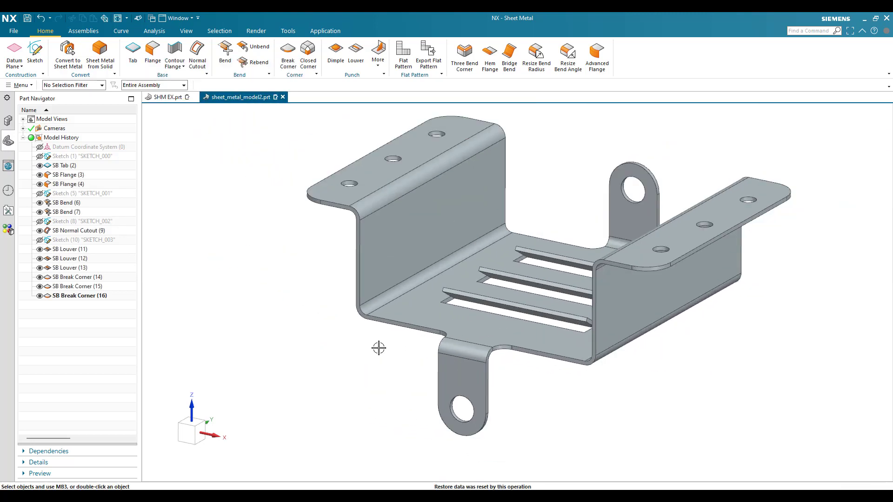